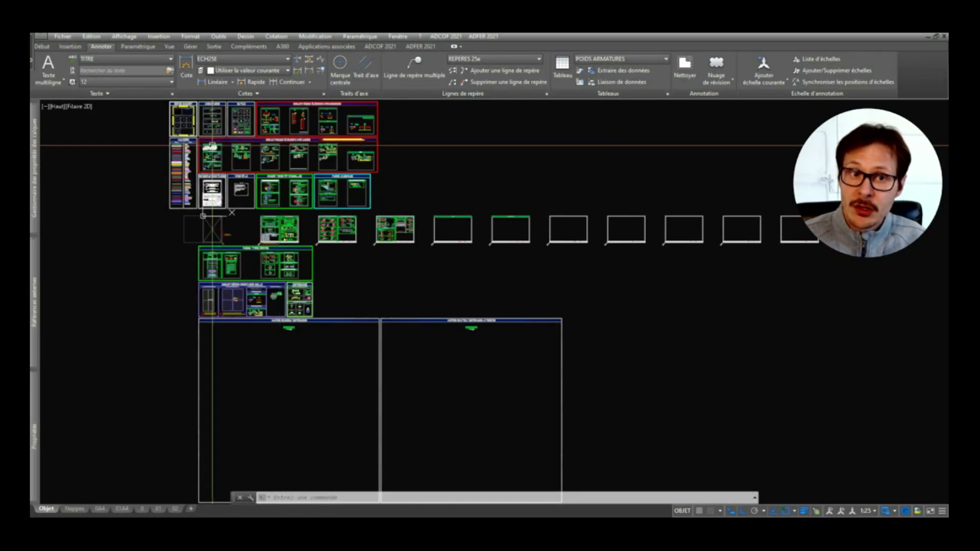
Step: Pan and zoom across the INFOS GABARIT, ARMATURES and OUTILS sheets, ending close on ARMATURES' rebar callouts
middle_drag(199, 160, 247, 207)
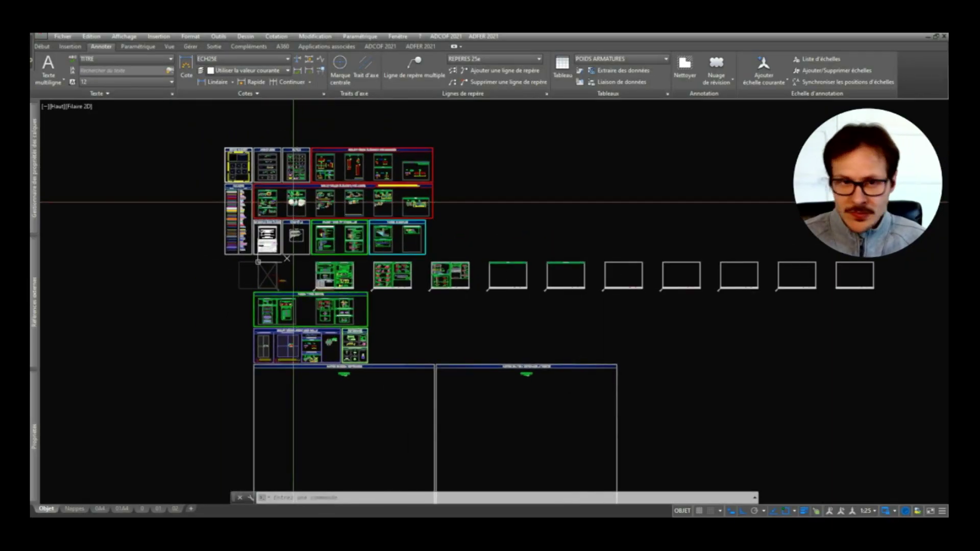
scroll(263, 156, up, 4)
scroll(281, 178, up, 6)
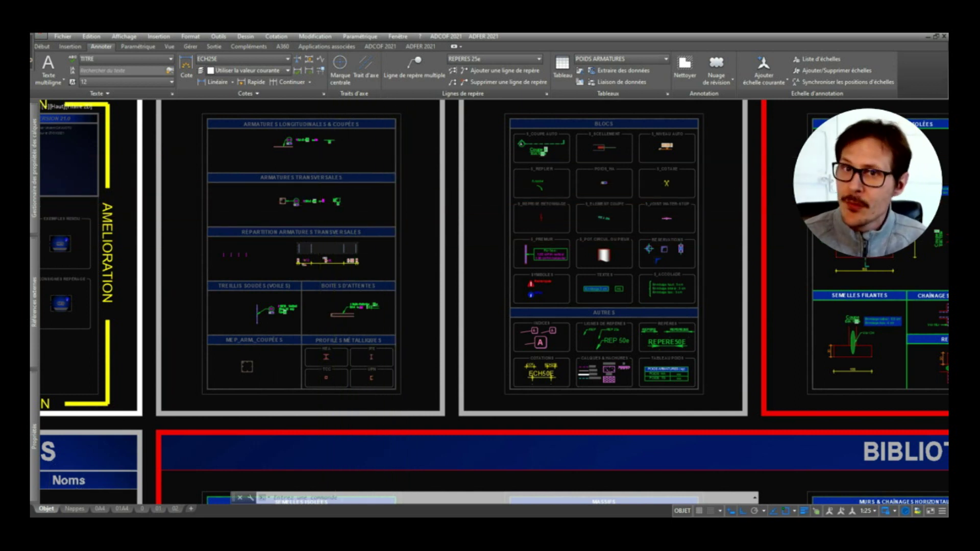
scroll(320, 159, up, 4)
scroll(376, 203, down, 3)
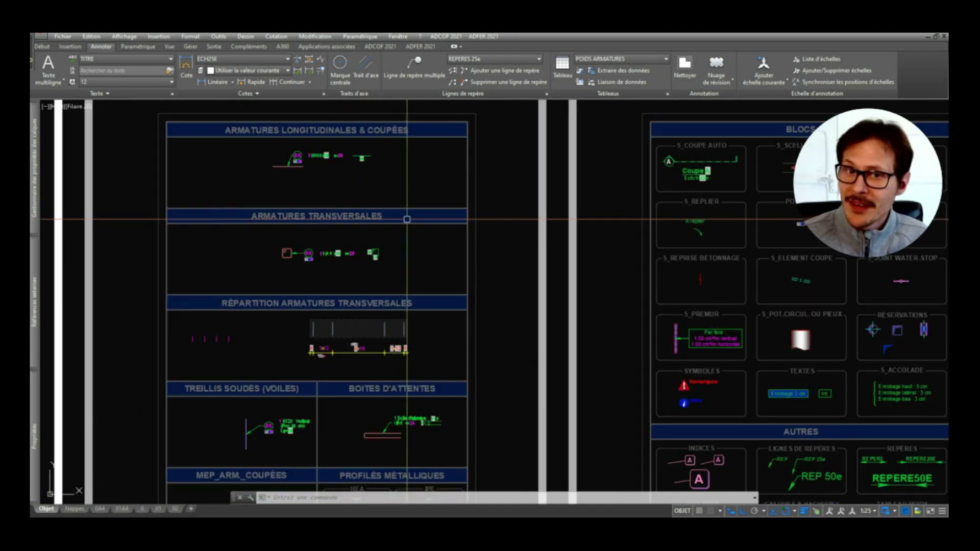
scroll(571, 276, down, 2)
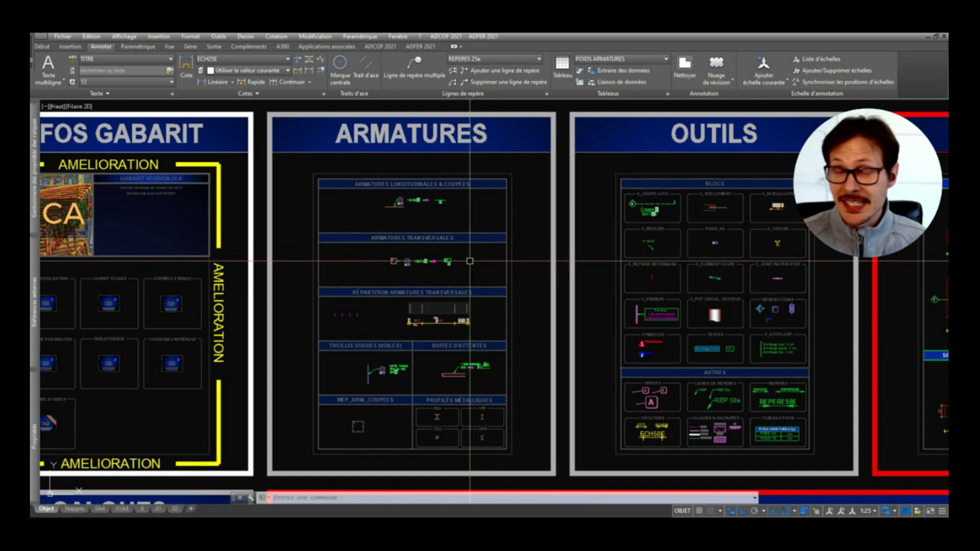
scroll(457, 252, down, 3)
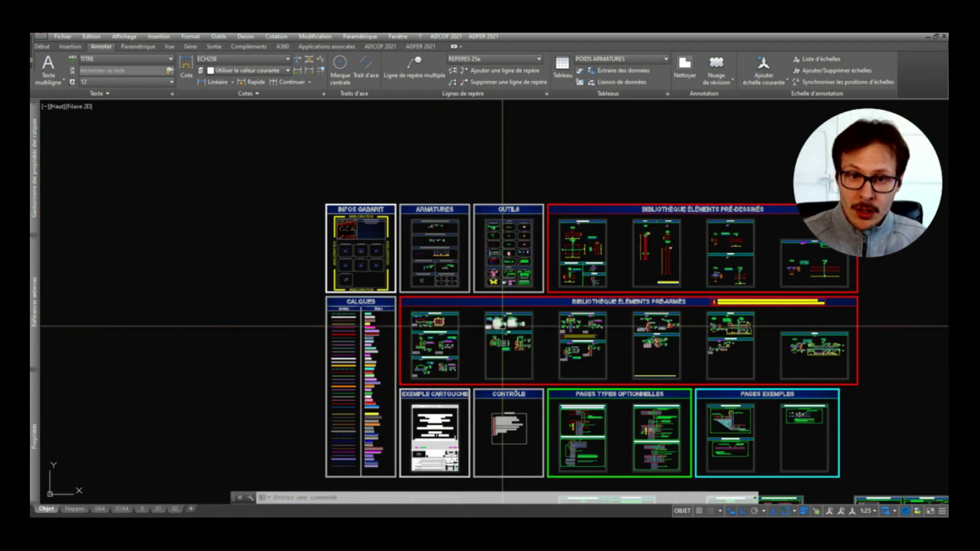
scroll(453, 243, up, 3)
middle_drag(551, 272, 431, 244)
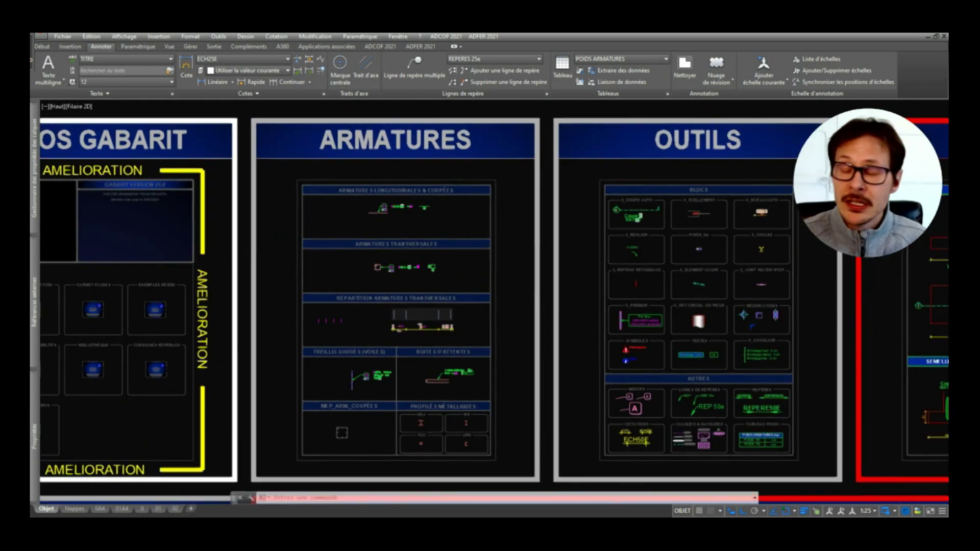
scroll(389, 221, up, 3)
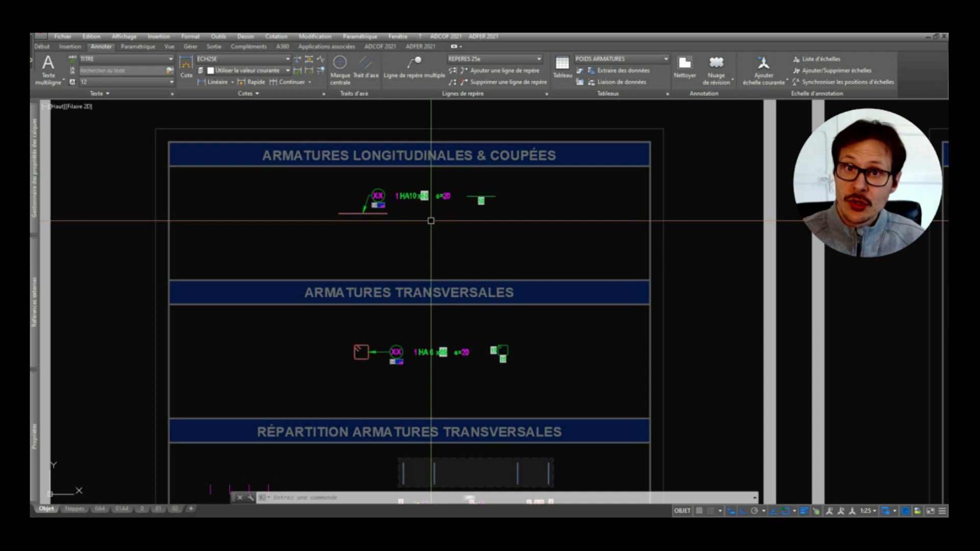
scroll(430, 194, up, 4)
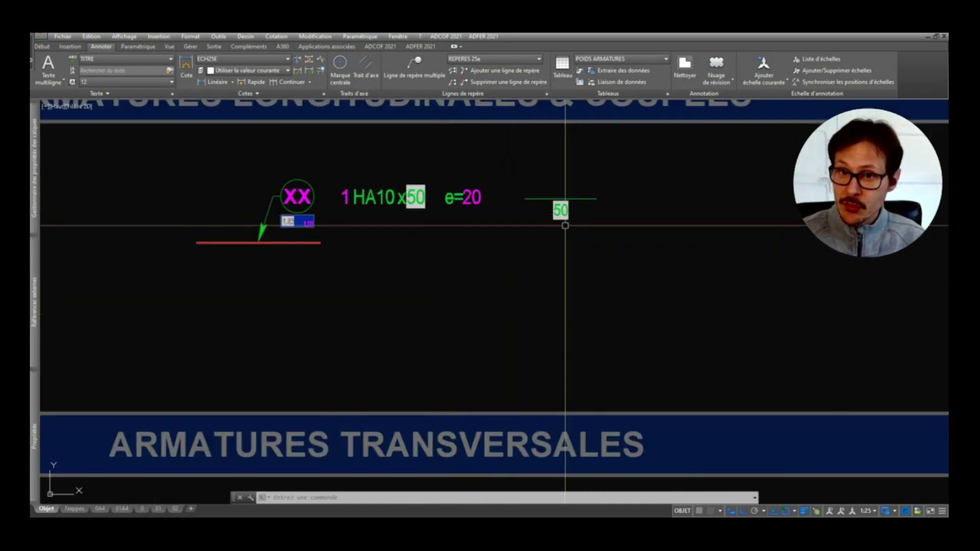
middle_drag(423, 234, 453, 259)
scroll(426, 271, up, 2)
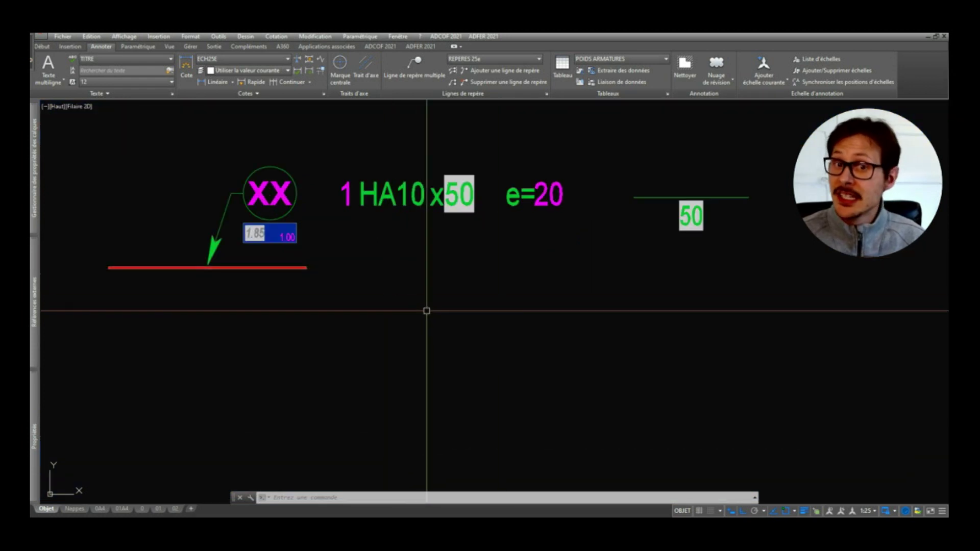
middle_drag(507, 329, 576, 349)
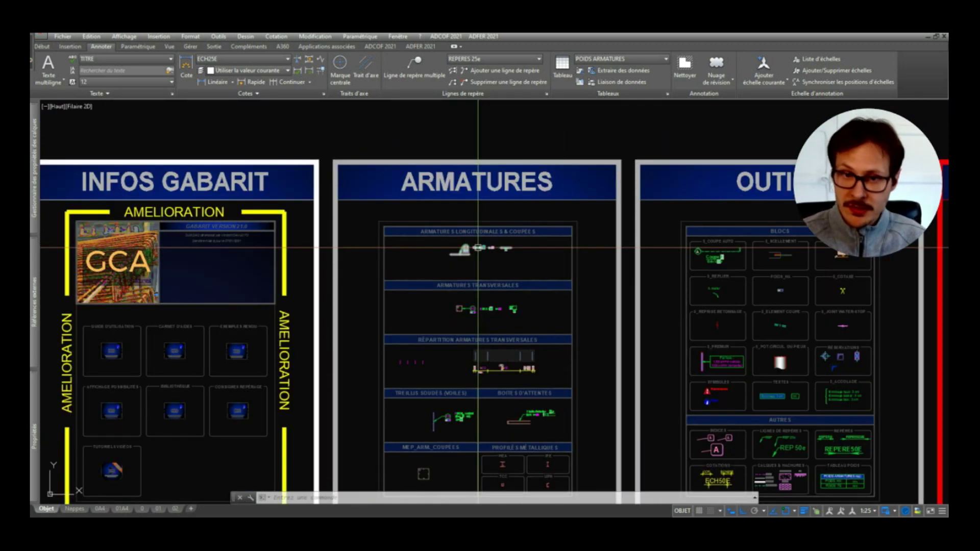
scroll(478, 247, down, 3)
scroll(459, 360, up, 5)
scroll(459, 332, up, 4)
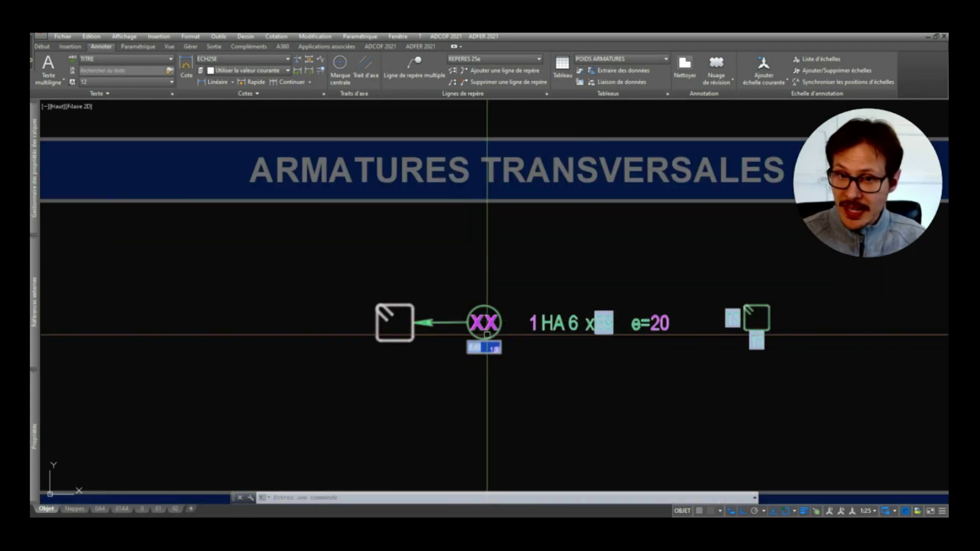
scroll(486, 316, up, 3)
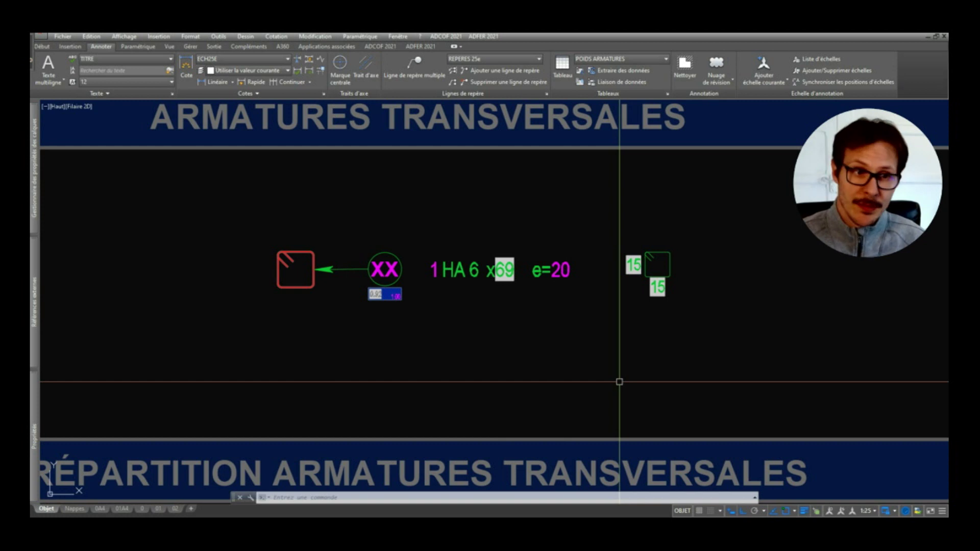
scroll(474, 285, down, 5)
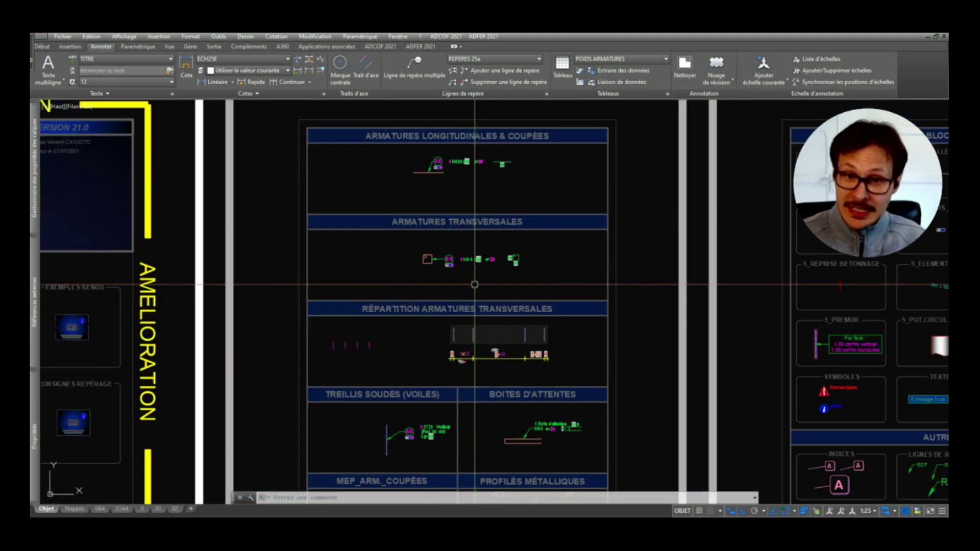
middle_drag(516, 394, 500, 327)
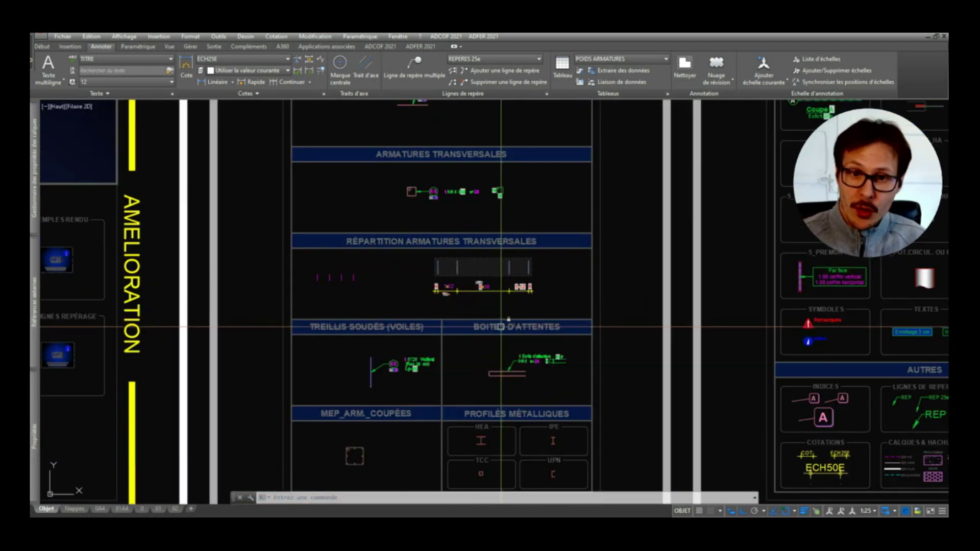
scroll(398, 388, up, 6)
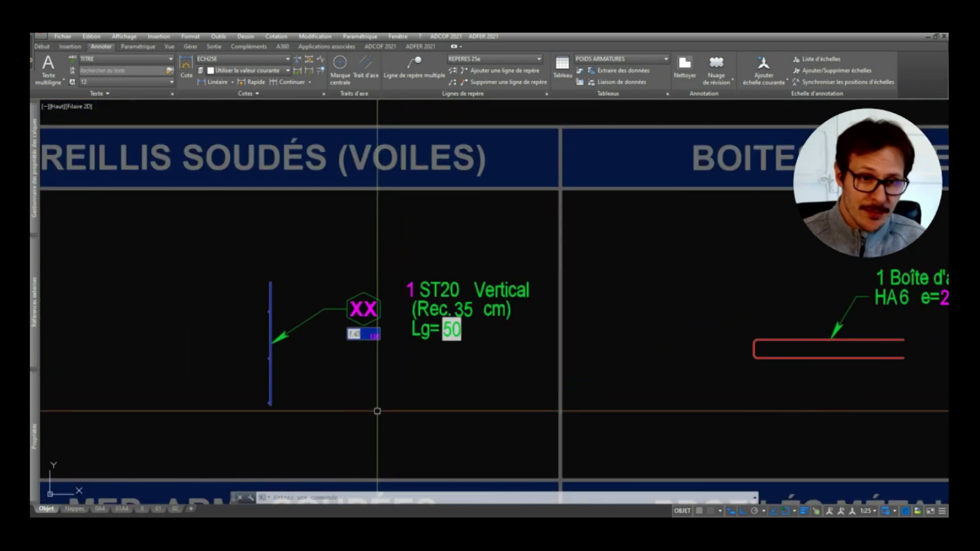
scroll(377, 411, down, 3)
scroll(562, 387, down, 2)
scroll(699, 362, up, 5)
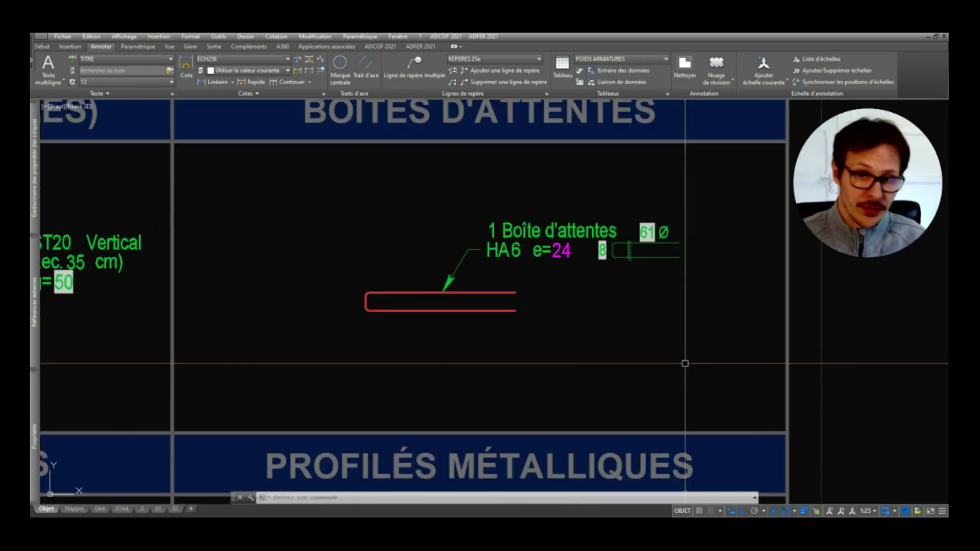
scroll(685, 363, down, 3)
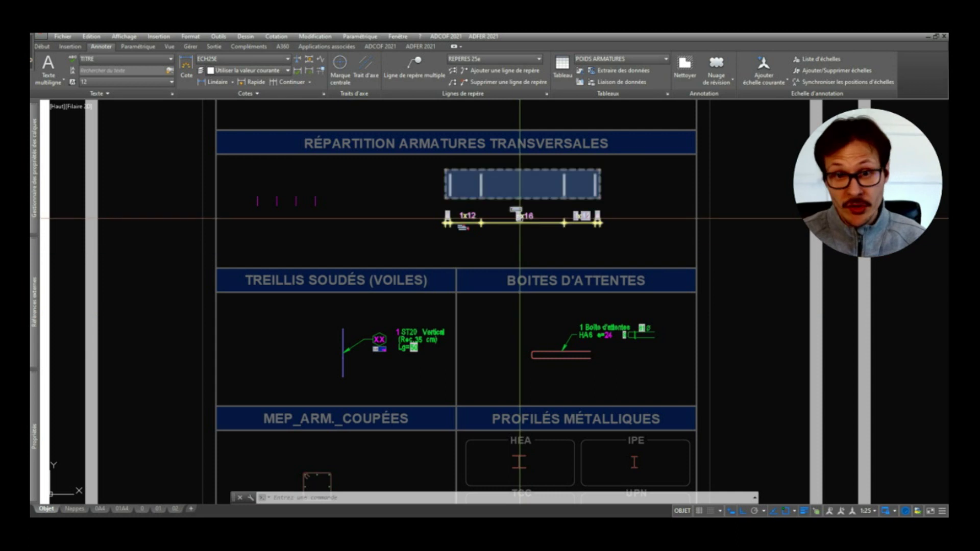
middle_drag(519, 219, 507, 325)
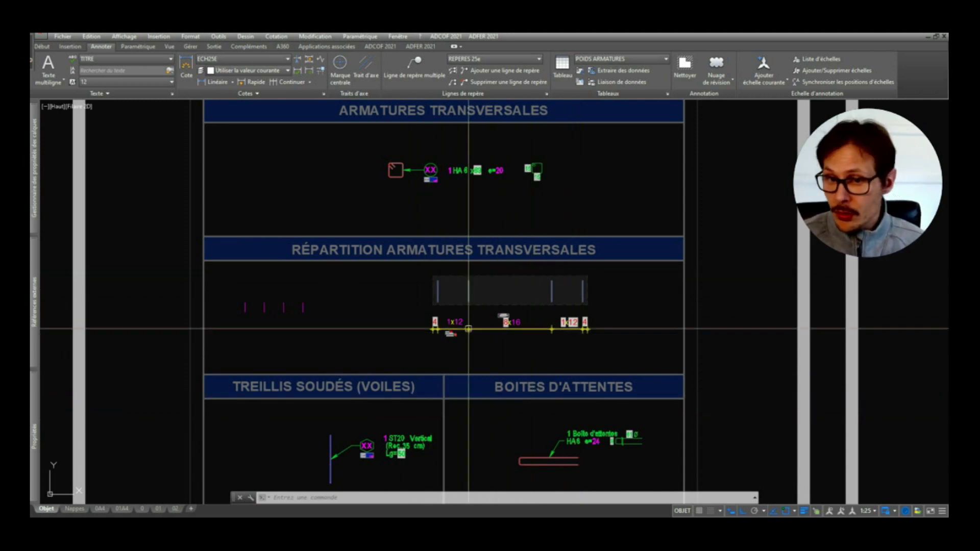
click(493, 285)
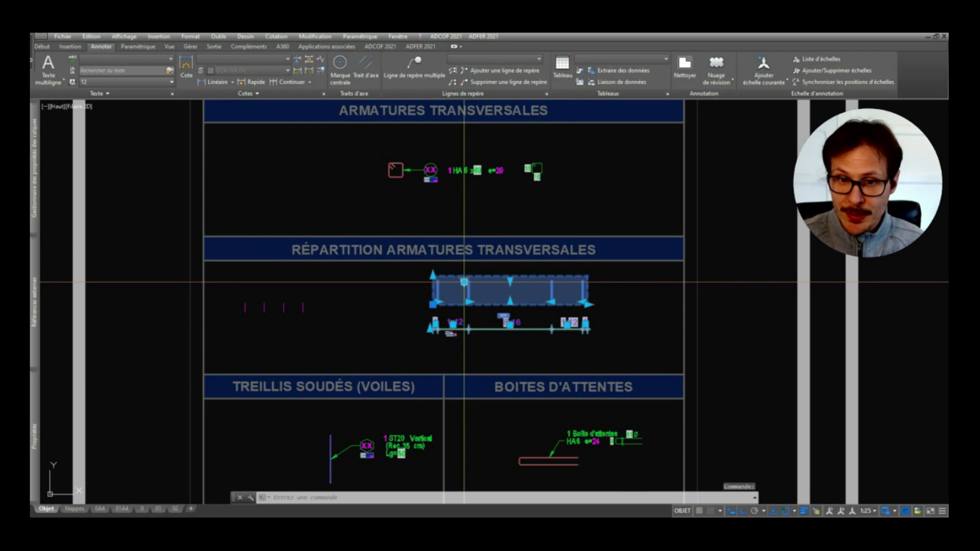
click(464, 281)
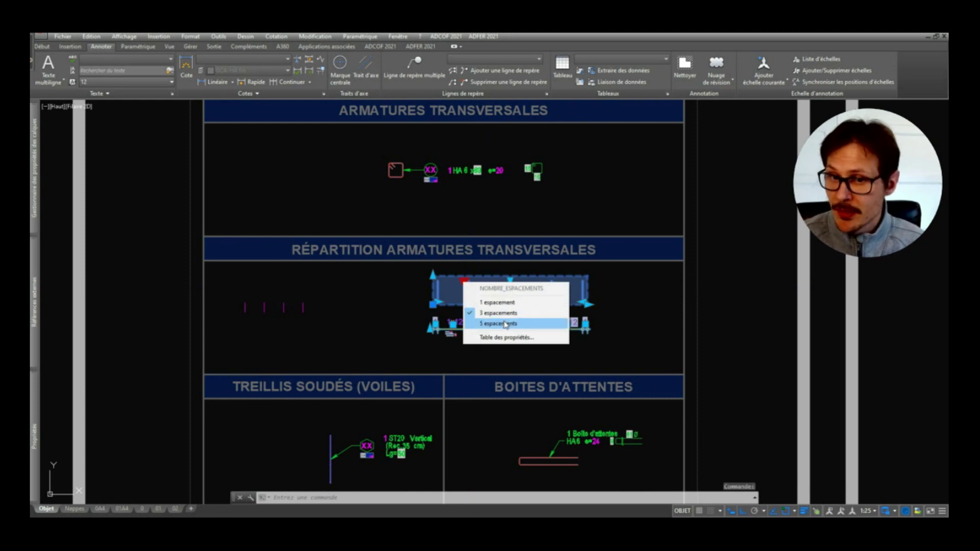
click(575, 221)
key(Escape)
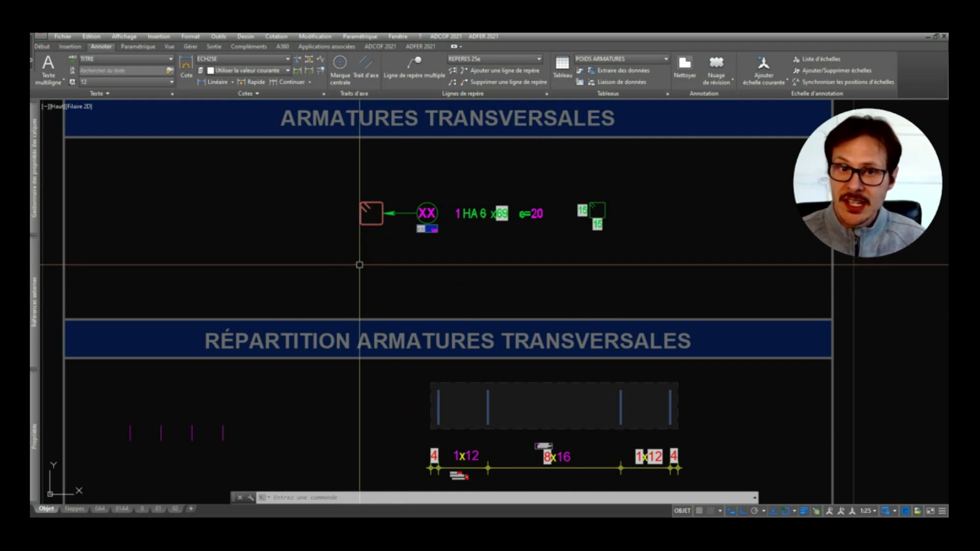
Step: Select the transverse rebar callout, check its nomenclature options, and explode it with DE
click(406, 237)
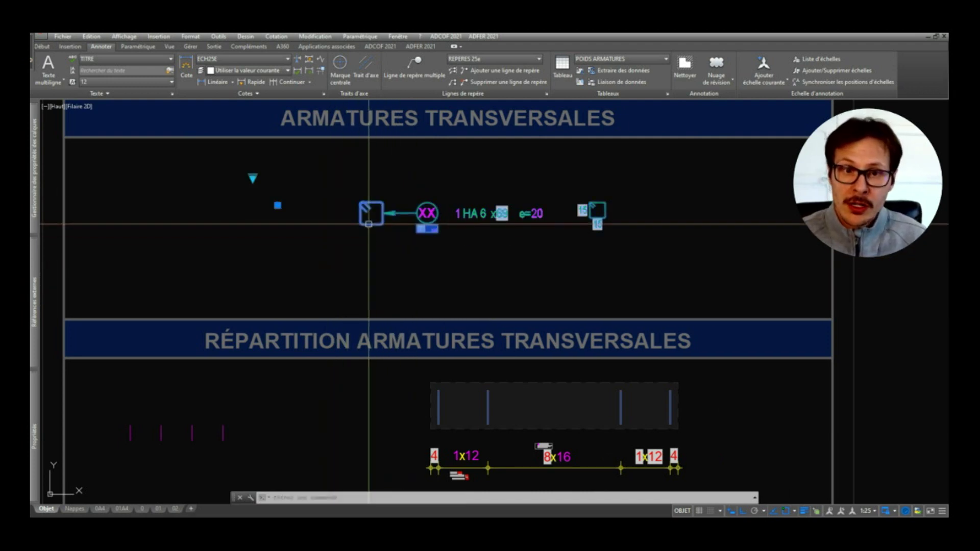
click(253, 178)
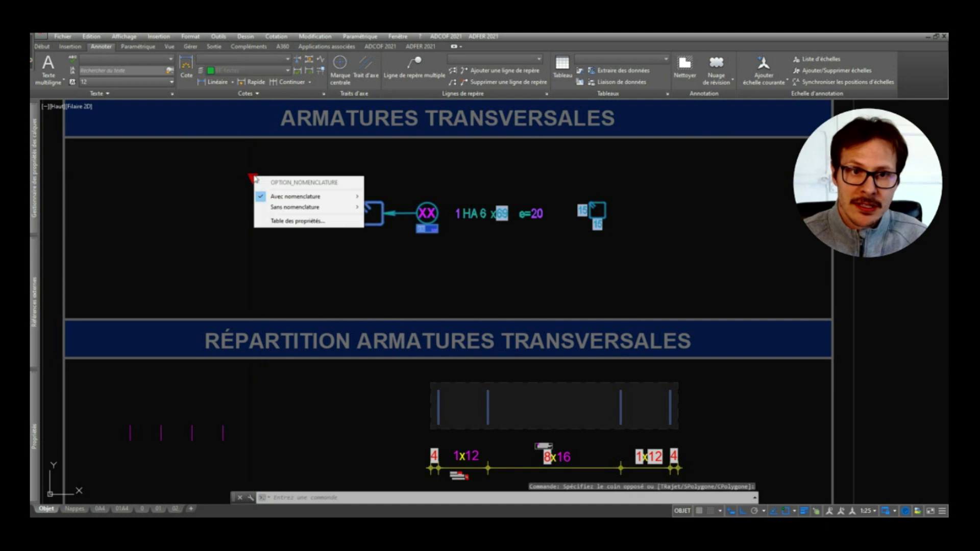
mouse_move(298, 197)
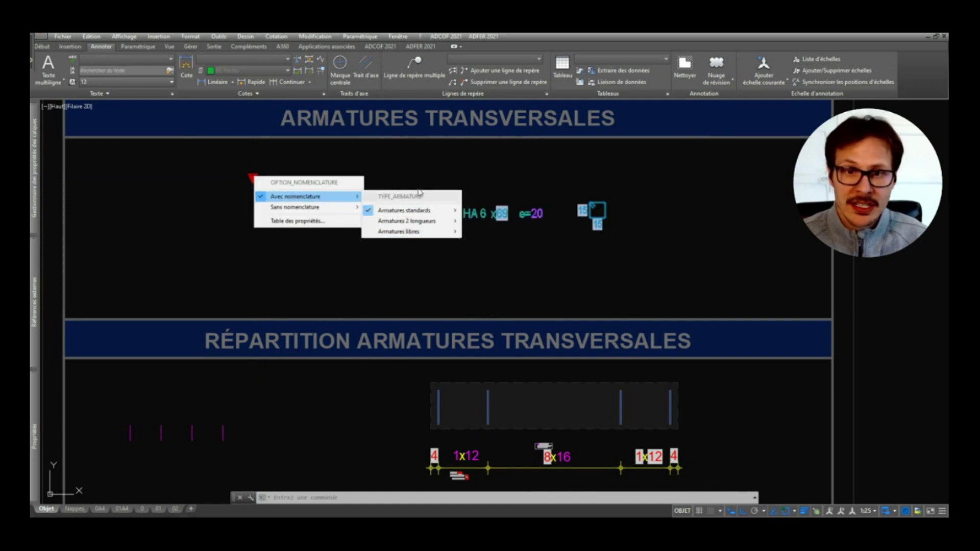
key(Escape)
text(DE)
key(Return)
Step: Switch the callout's rebar shape to an Epingle Ø8 pin and update its fields
click(435, 203)
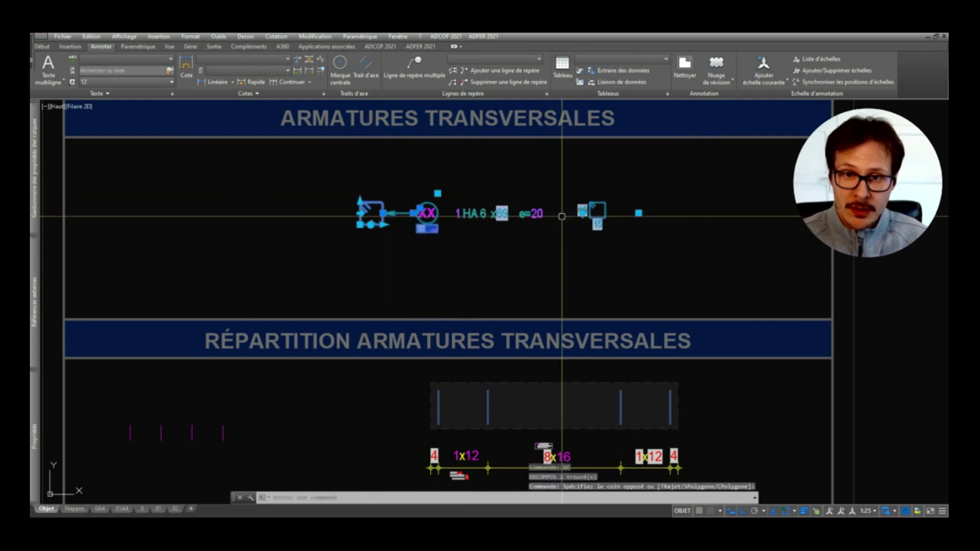
mouse_move(630, 253)
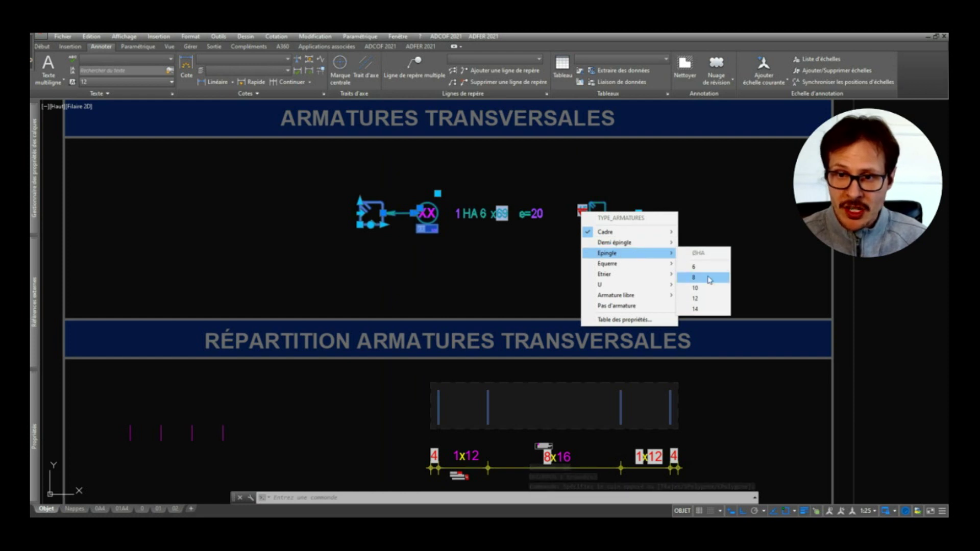
click(709, 279)
key(Escape)
scroll(367, 216, up, 2)
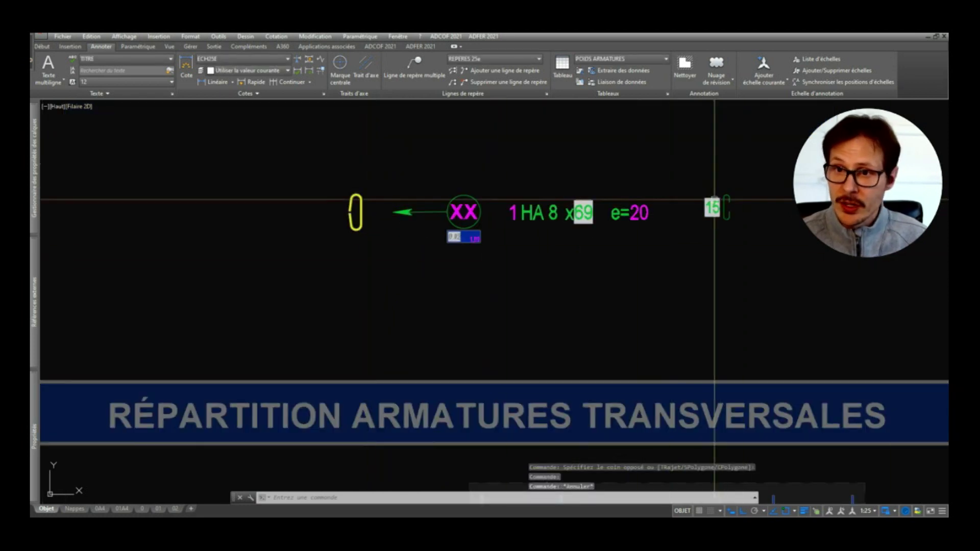
right_click(732, 194)
click(760, 215)
click(769, 170)
click(459, 269)
key(Return)
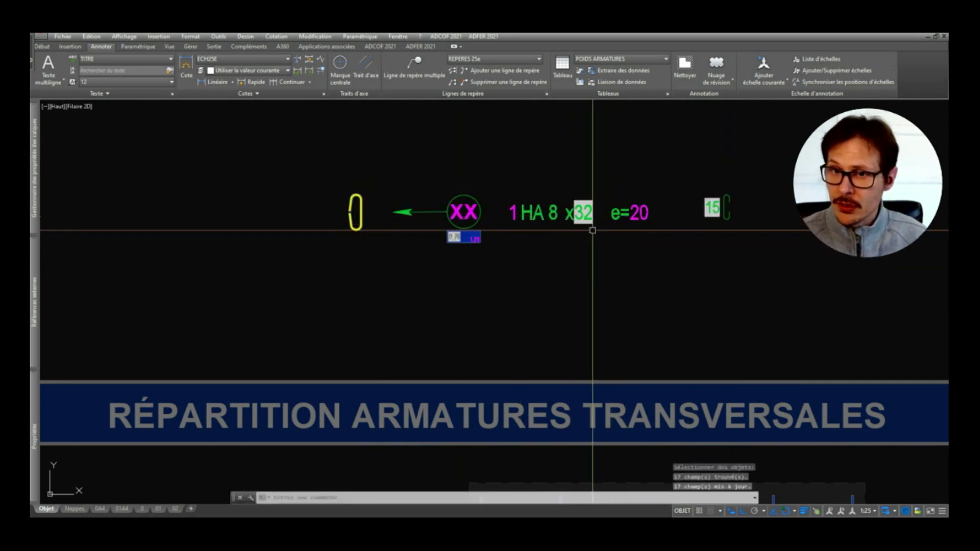
Step: Stretch the pin to 20 and refresh the callout with MAJCHAMP to read 1 HA 8 x32 e=20
click(719, 207)
click(327, 193)
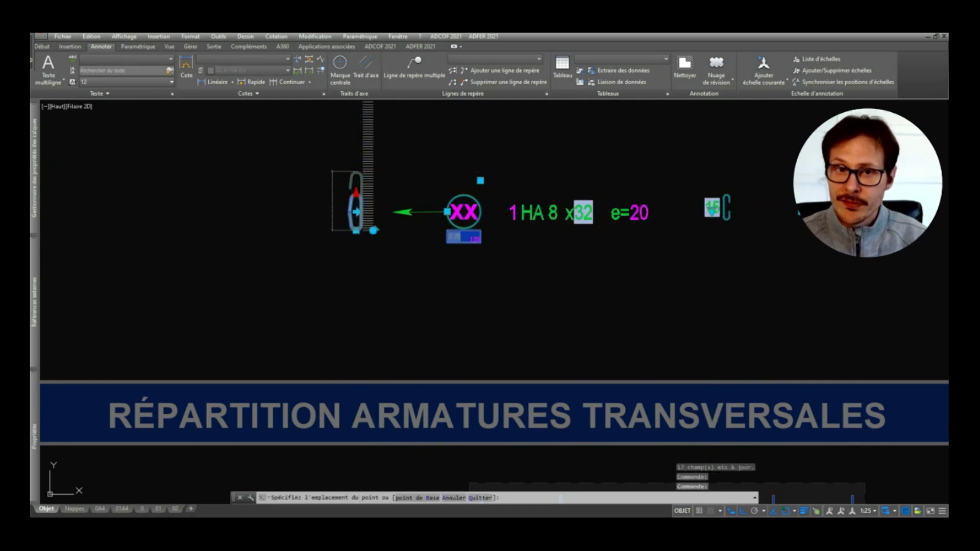
text(20)
key(Return)
text(MAJCHAMP)
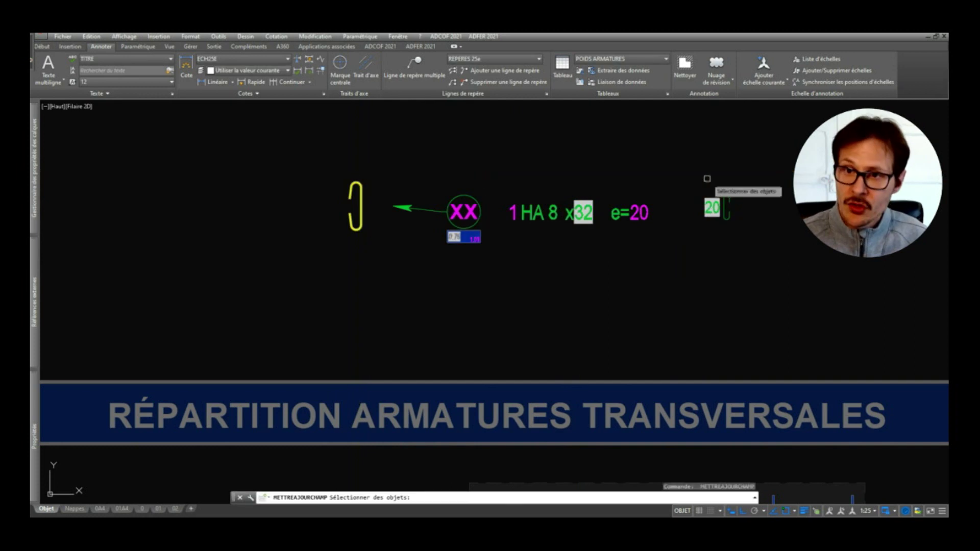
key(Return)
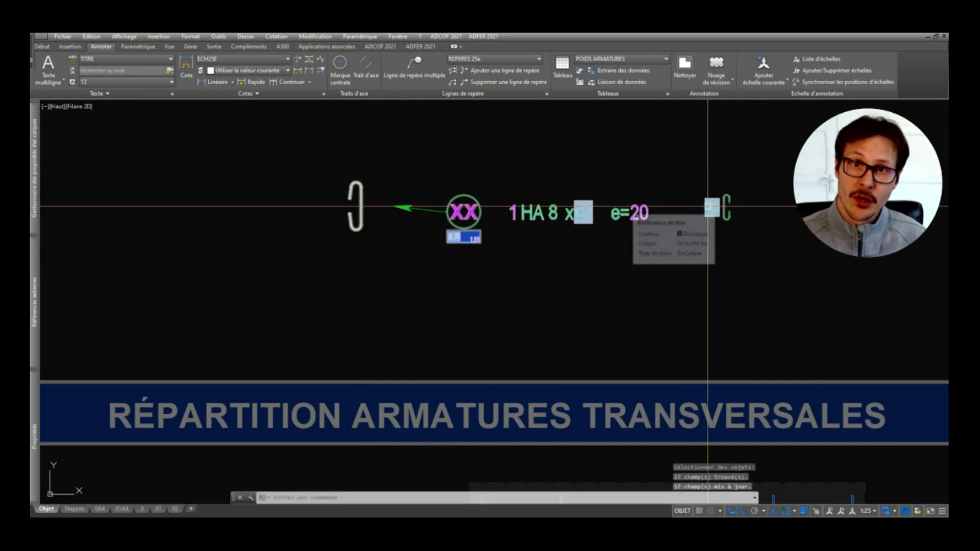
Step: Set attribute B to 25 and update fields so the callout reads x42, then zoom out
double_click(707, 206)
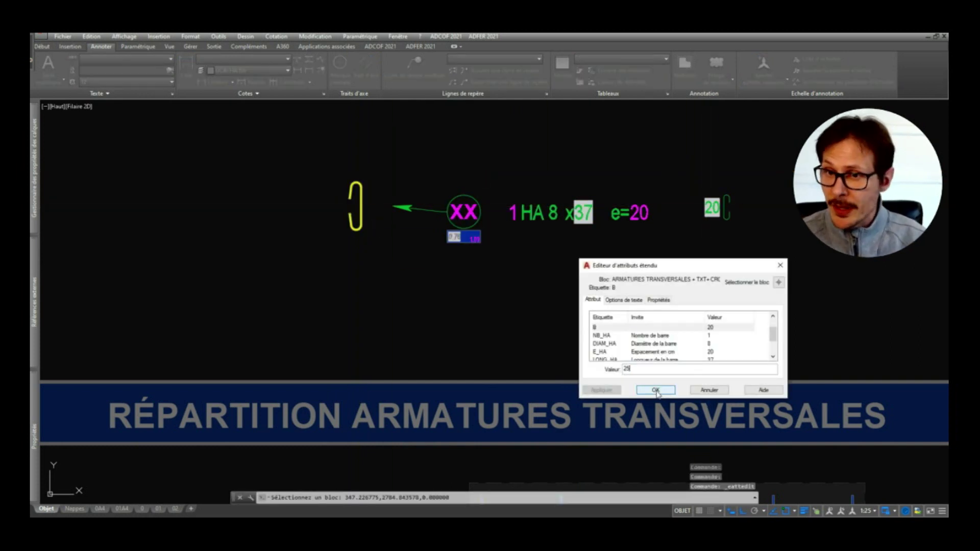
click(656, 391)
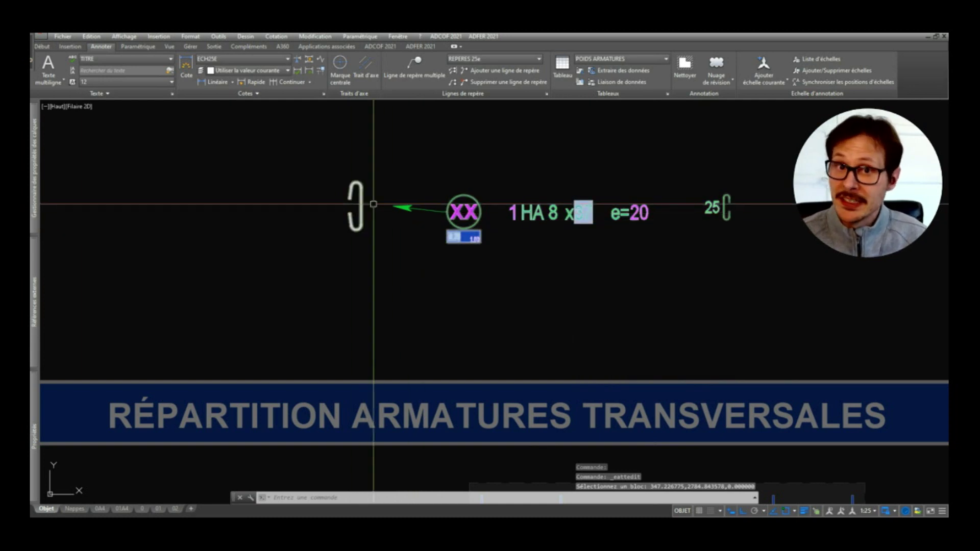
click(449, 208)
click(394, 204)
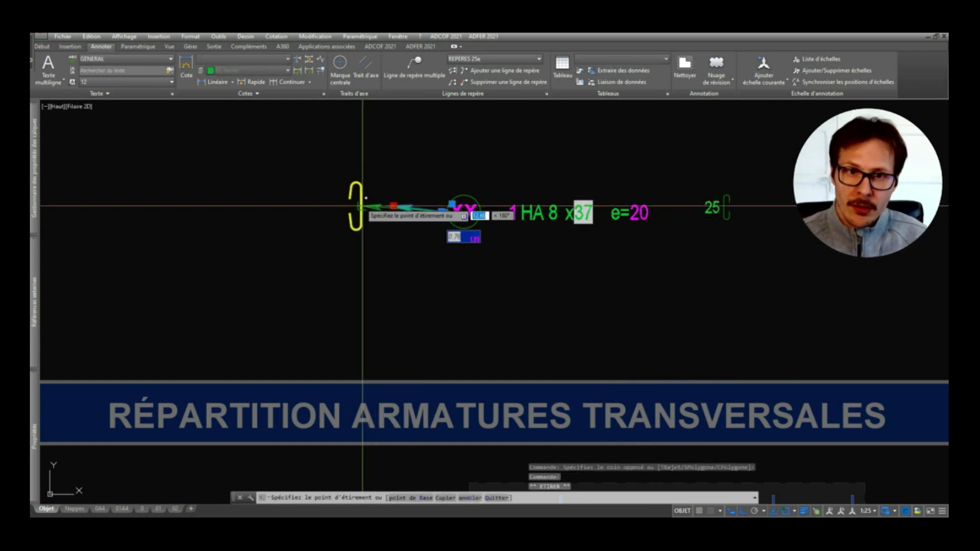
key(Escape)
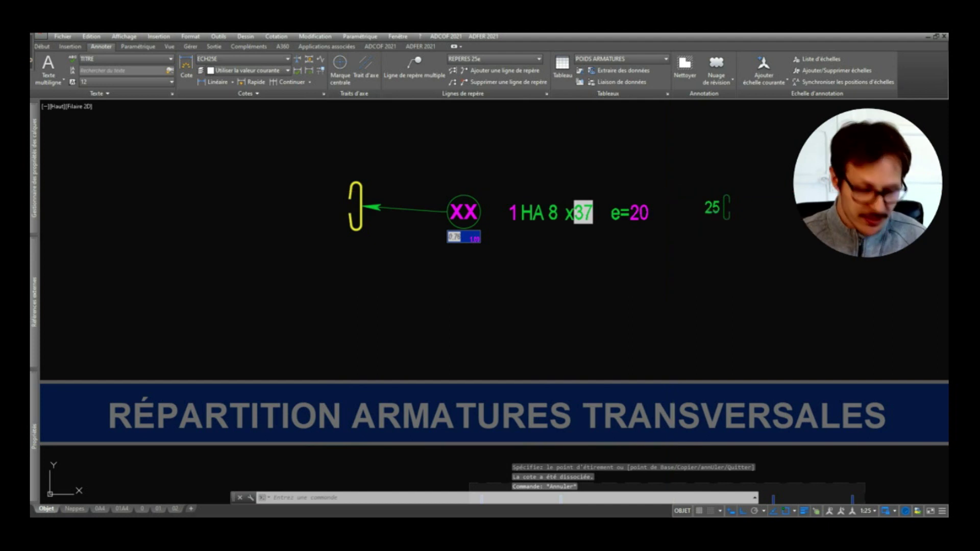
key(Return)
key(Return)
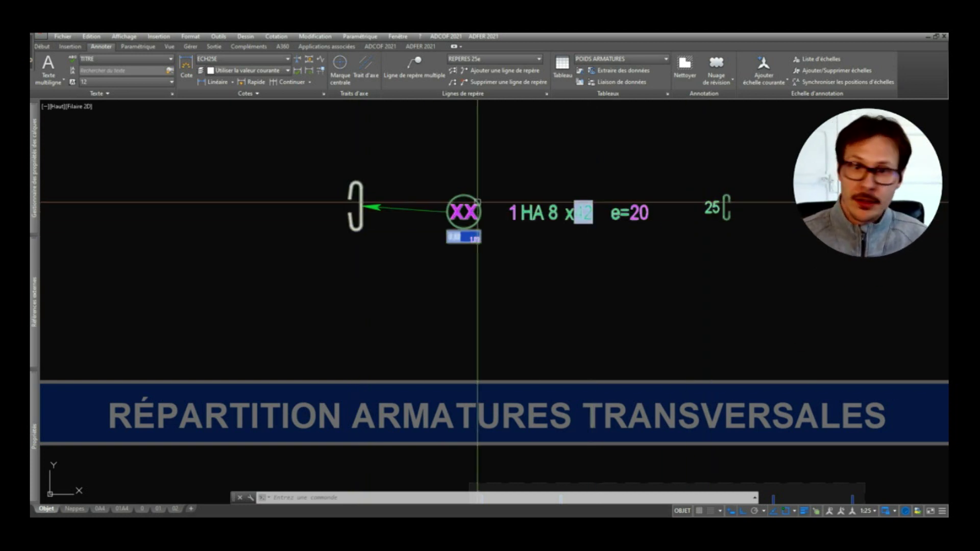
middle_drag(477, 202, 532, 280)
scroll(532, 280, down, 2)
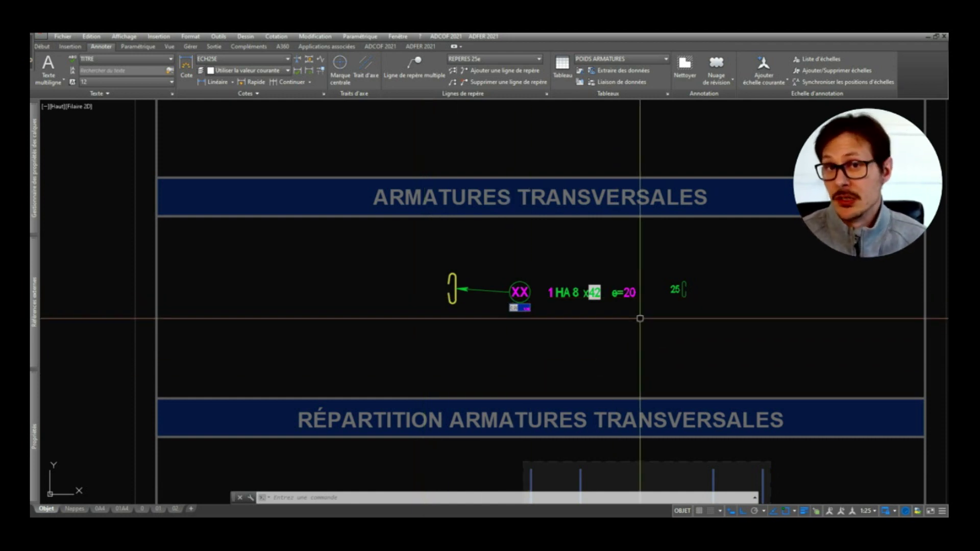
Step: Inspect the rebar block's attribute values and TYPE_ARMATURES list without changing anything
scroll(688, 270, up, 3)
double_click(616, 301)
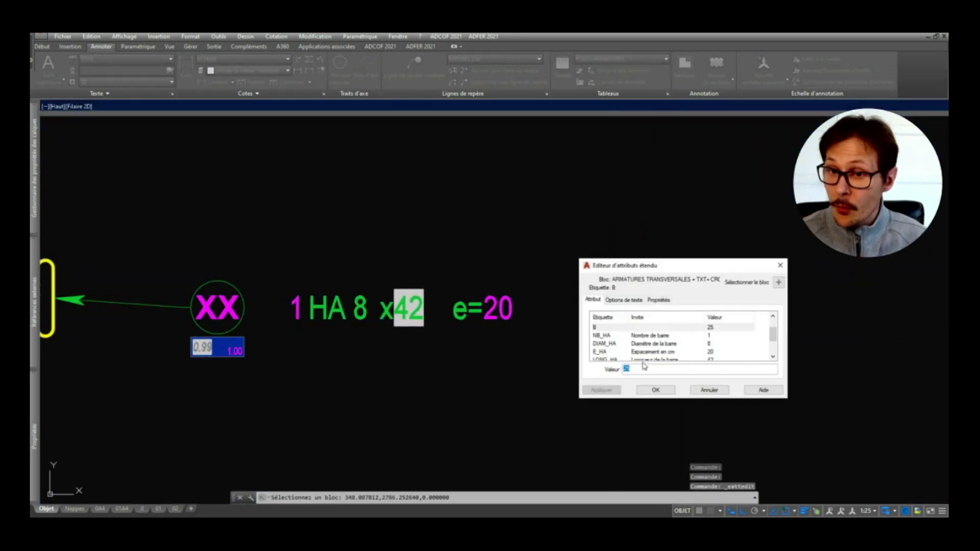
key(Escape)
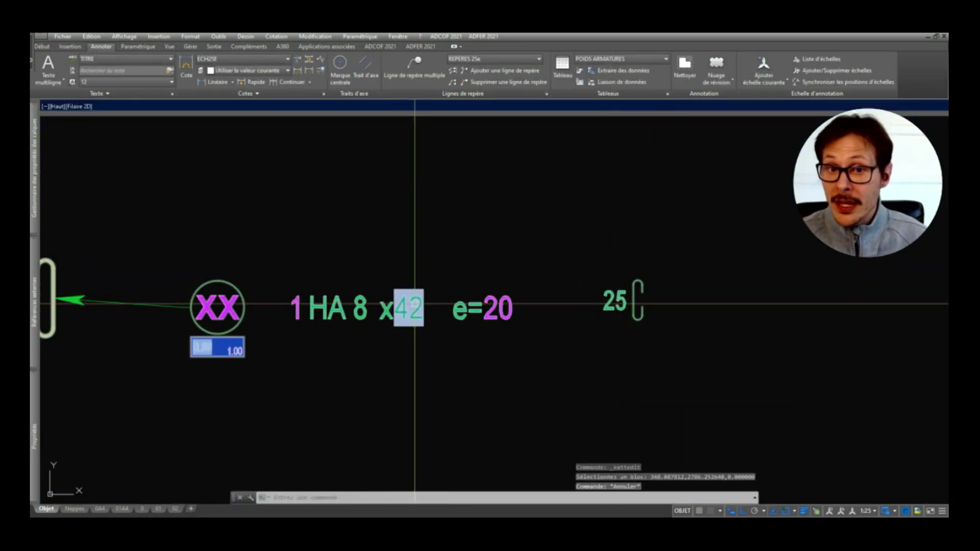
scroll(421, 314, down, 3)
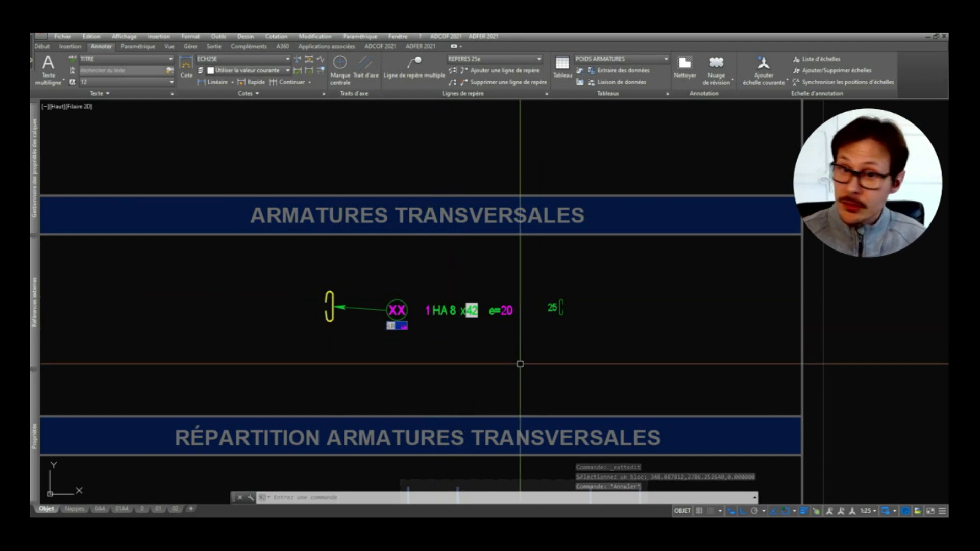
scroll(505, 342, up, 2)
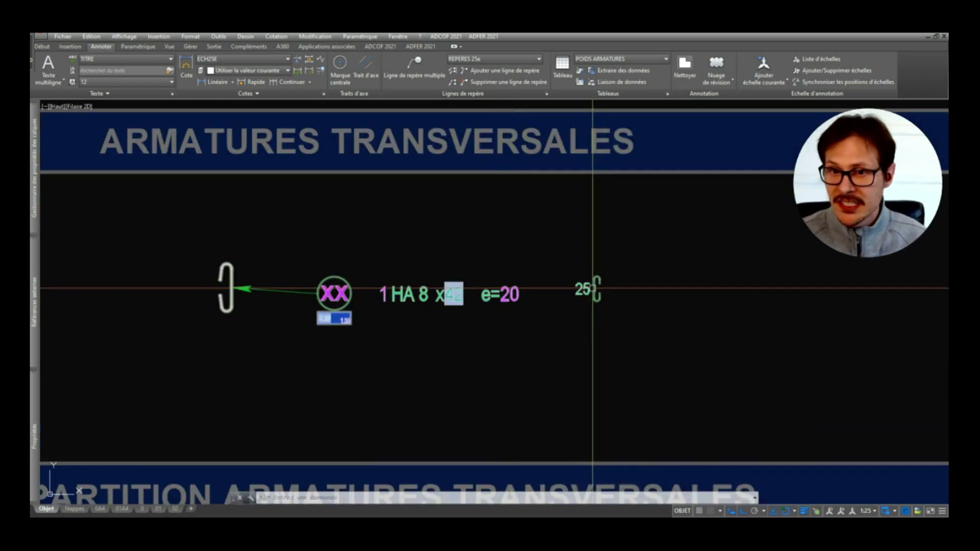
click(586, 301)
click(581, 293)
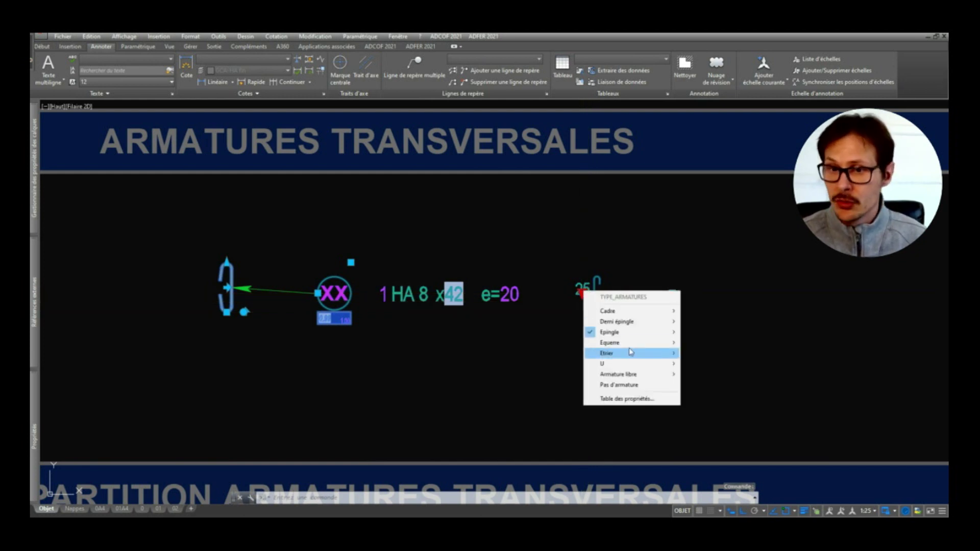
mouse_move(627, 343)
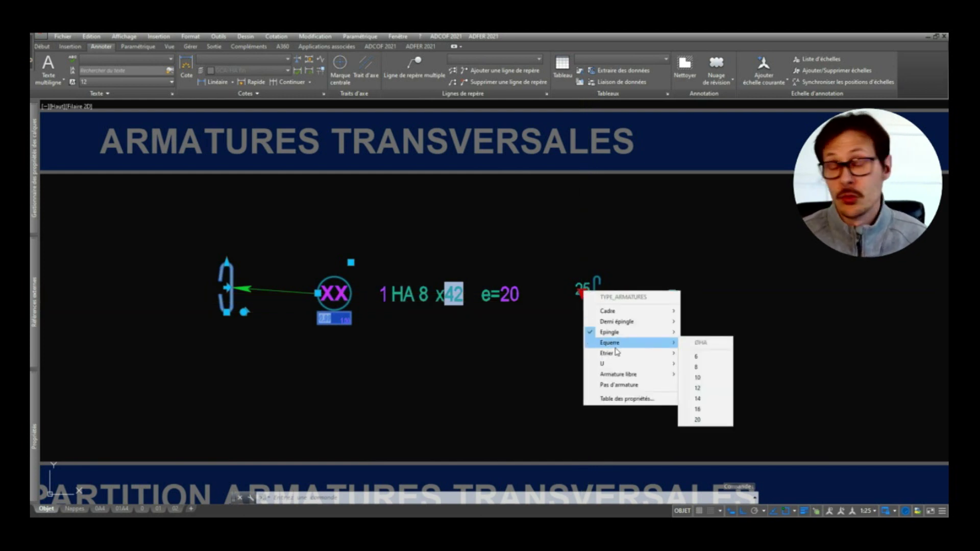
key(Escape)
key(Escape)
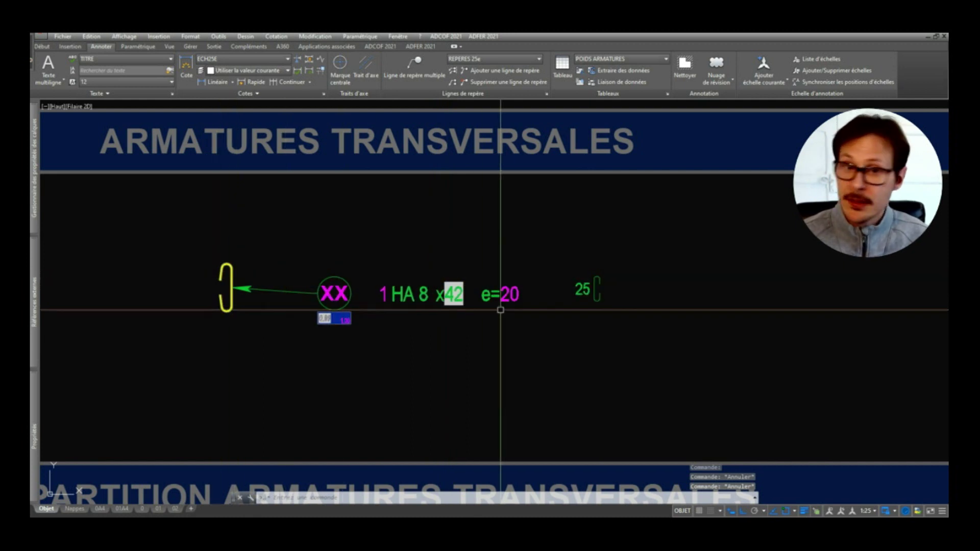
Step: Zoom out to the full template, including the CALQUES and pre-reinforced library sheets
scroll(294, 319, up, 2)
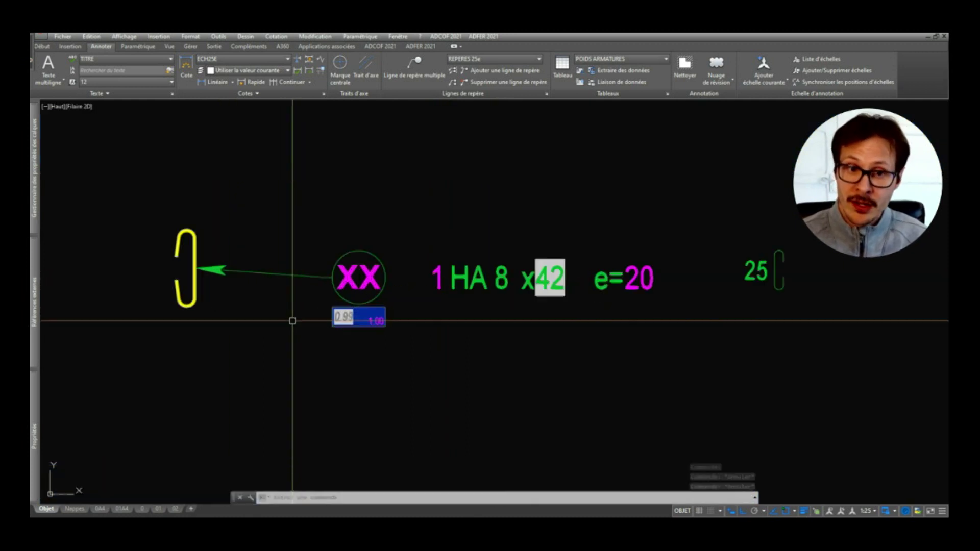
scroll(316, 318, up, 2)
scroll(439, 321, down, 4)
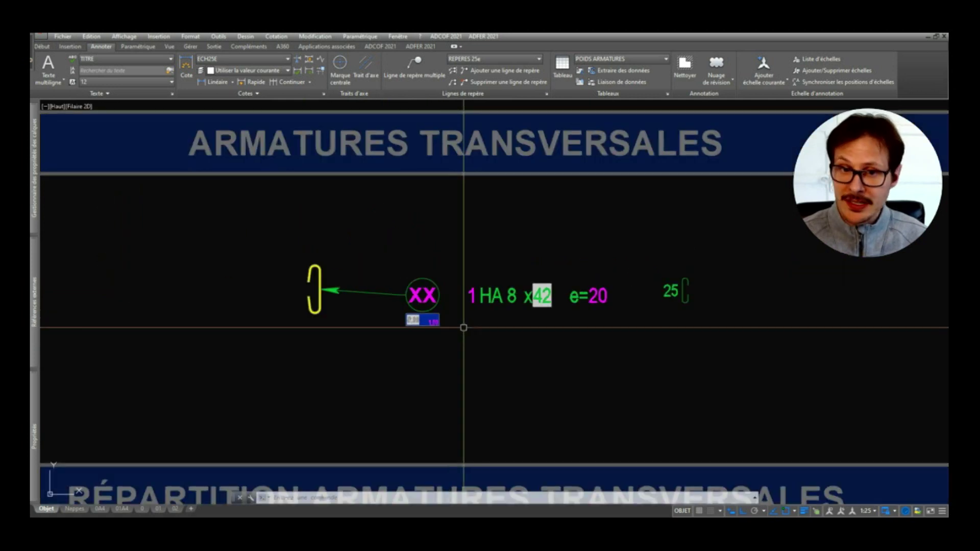
scroll(415, 323, up, 2)
scroll(411, 319, up, 1)
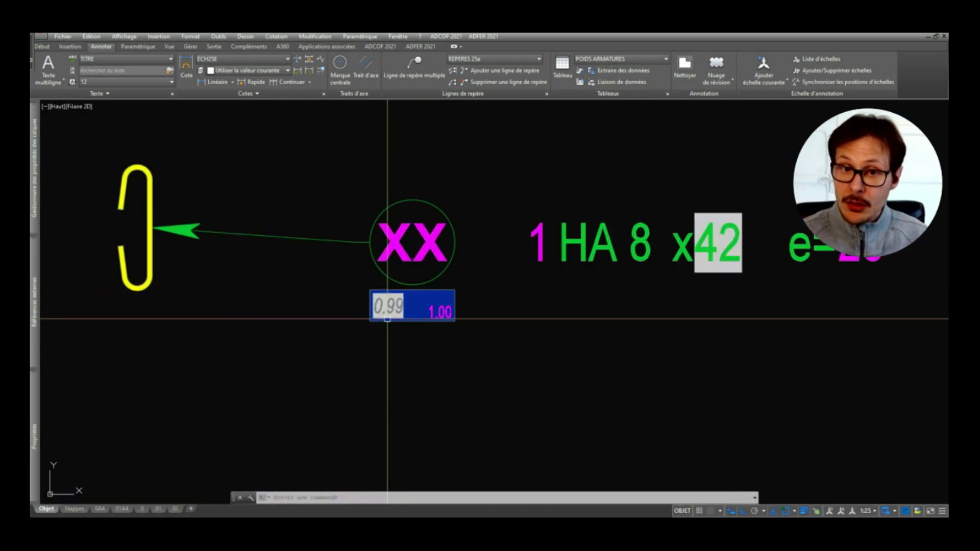
scroll(413, 310, down, 3)
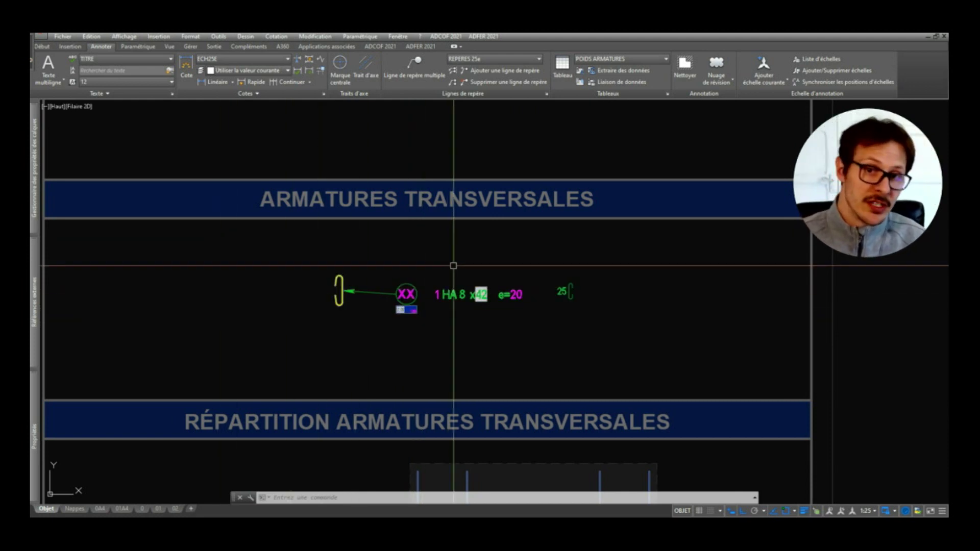
scroll(457, 275, down, 6)
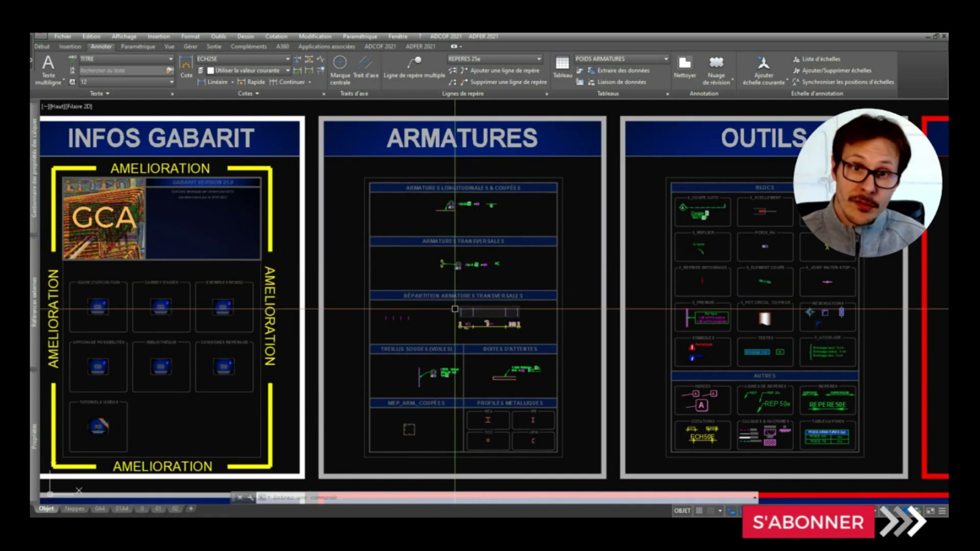
scroll(454, 308, down, 4)
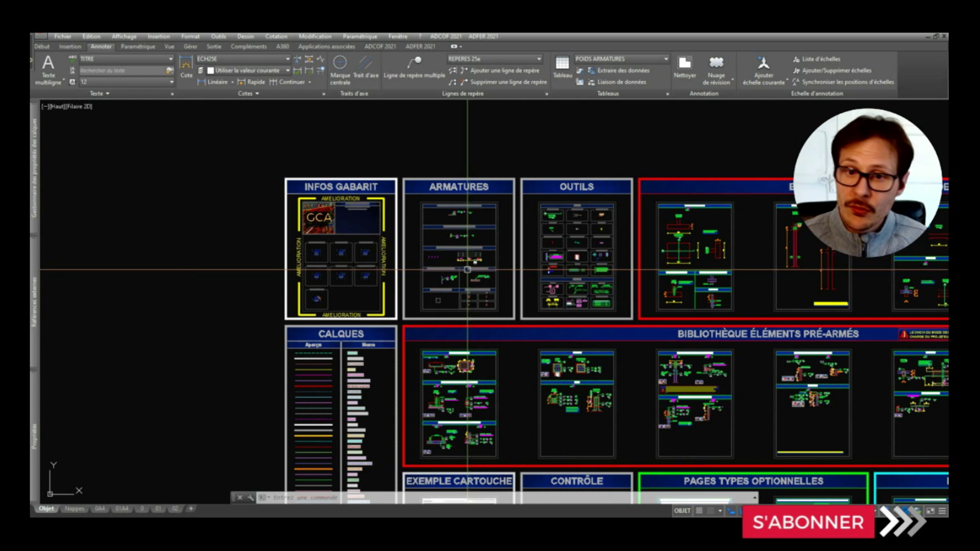
scroll(466, 221, up, 2)
Step: Show the BIBLIOTHÈQUE panel and open the POTEAUX block's FORME_POTEAU shape options
scroll(617, 227, down, 4)
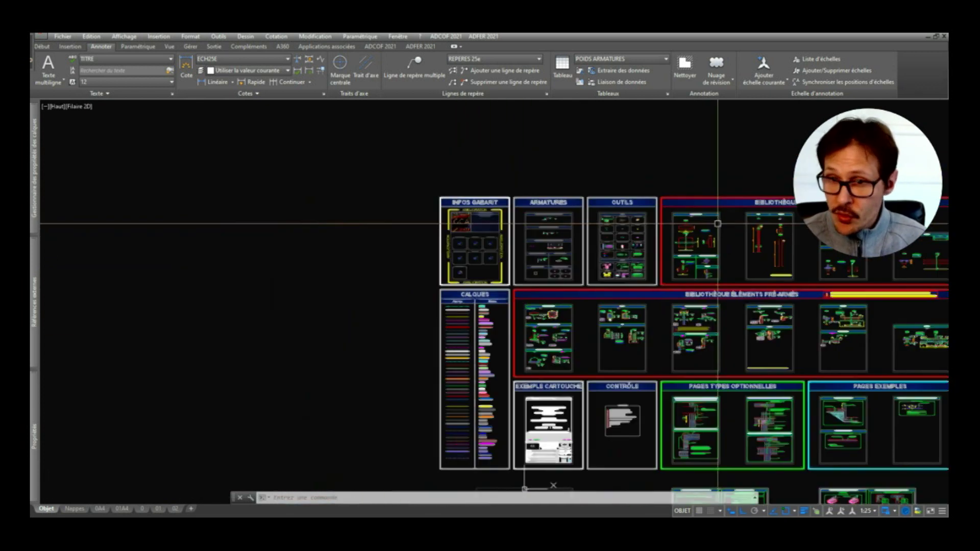
scroll(717, 224, up, 5)
scroll(523, 282, up, 1)
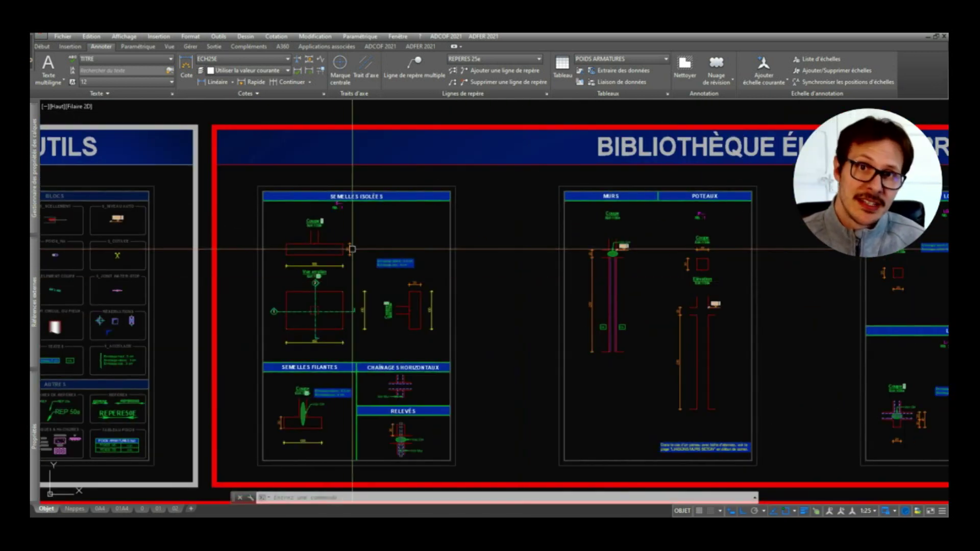
scroll(350, 245, up, 3)
scroll(391, 231, down, 2)
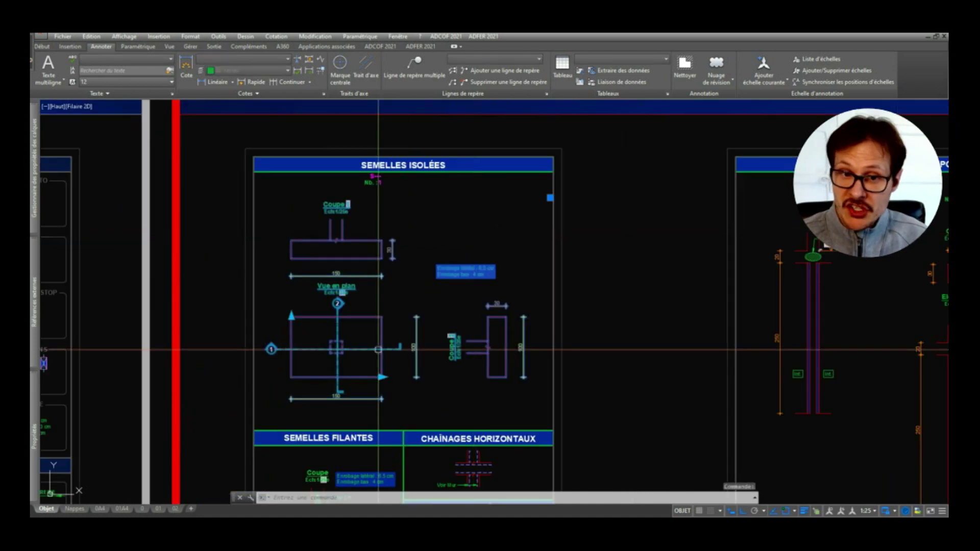
scroll(391, 231, down, 2)
key(Escape)
key(Escape)
middle_drag(727, 251, 487, 252)
click(488, 251)
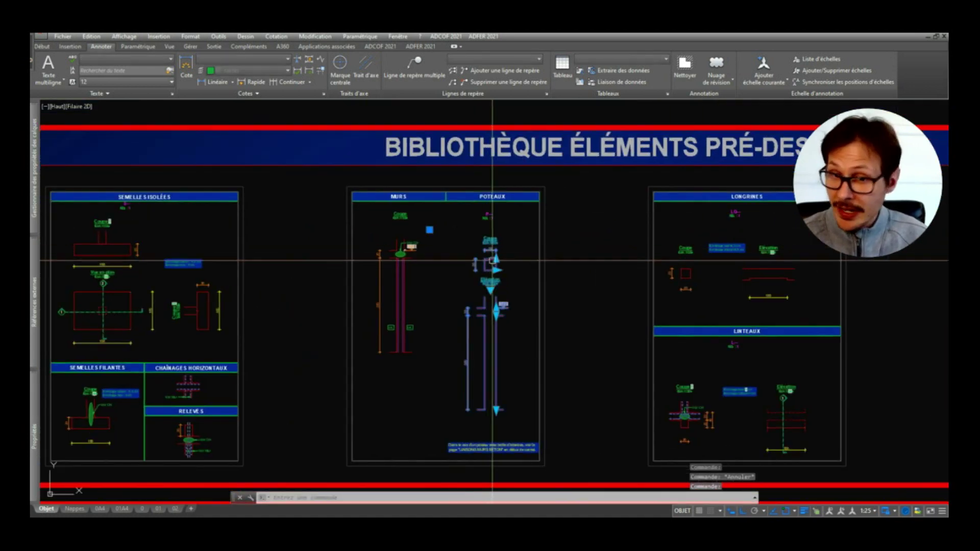
scroll(499, 269, up, 2)
middle_drag(498, 301, 483, 254)
click(476, 251)
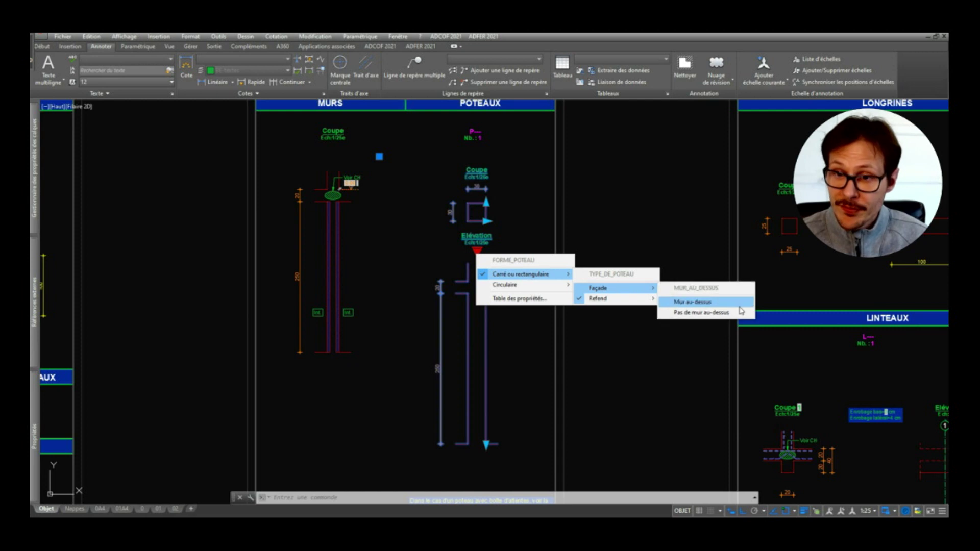
Step: Set the POTEAUX column to a façade with wall above and change its type setting
click(715, 305)
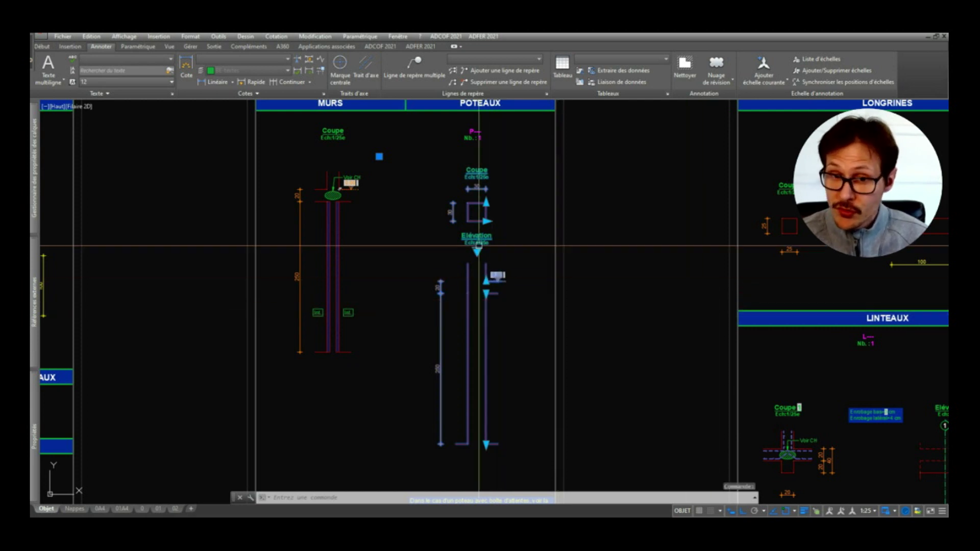
click(476, 251)
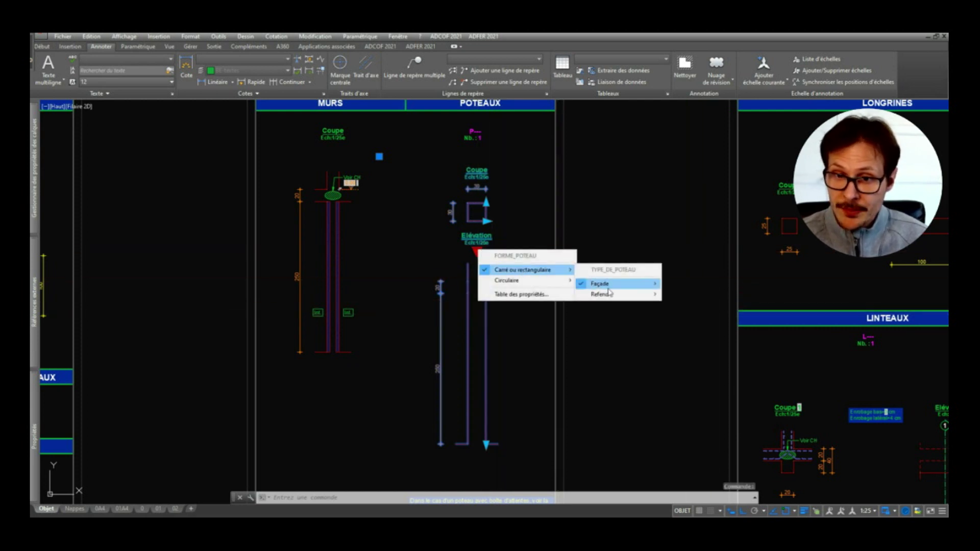
click(704, 308)
key(Escape)
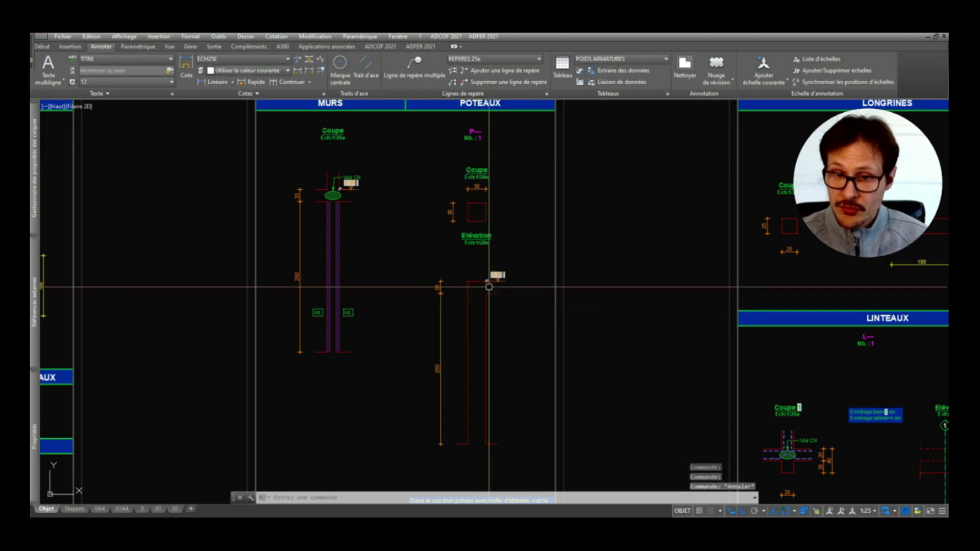
scroll(477, 278, up, 3)
scroll(471, 271, up, 2)
scroll(470, 270, down, 2)
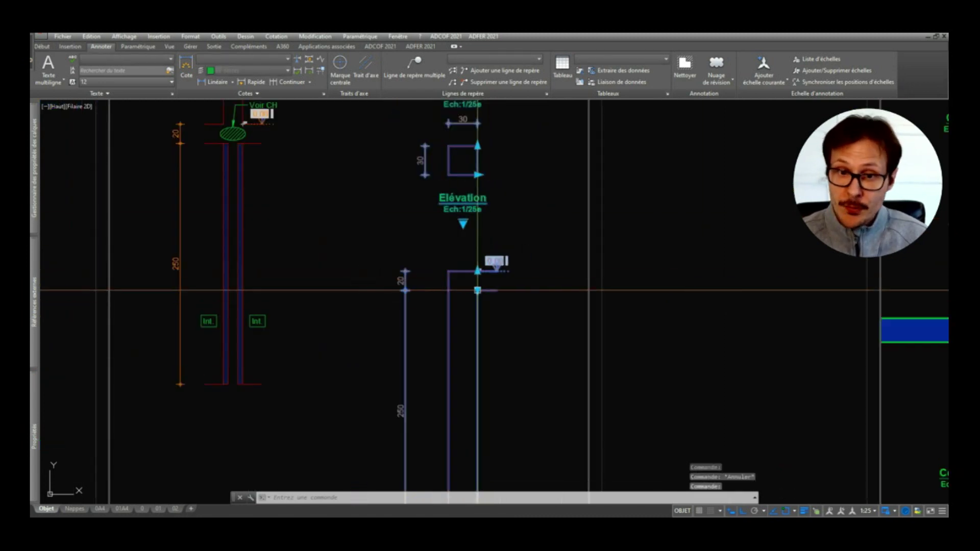
Step: Stretch the column's slab-thickness grip to 25
click(477, 290)
text(25)
key(Return)
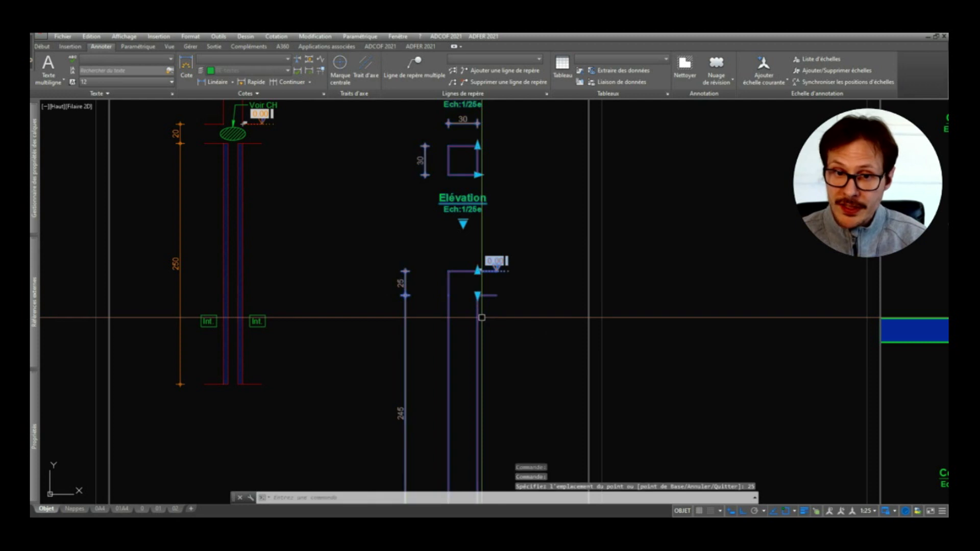
scroll(438, 340, down, 2)
scroll(439, 340, up, 2)
scroll(455, 344, up, 1)
scroll(513, 390, down, 1)
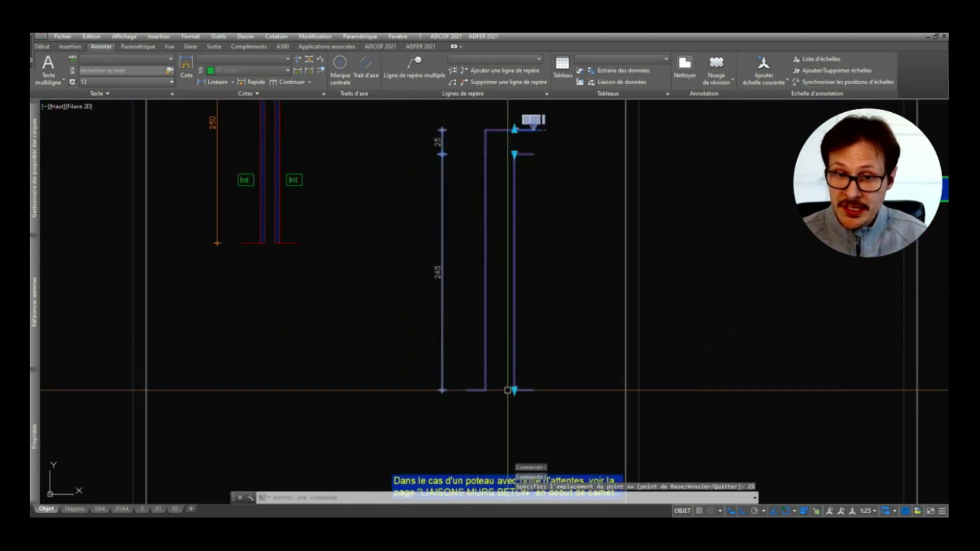
Step: Stretch the column's elevation height to 275
click(514, 389)
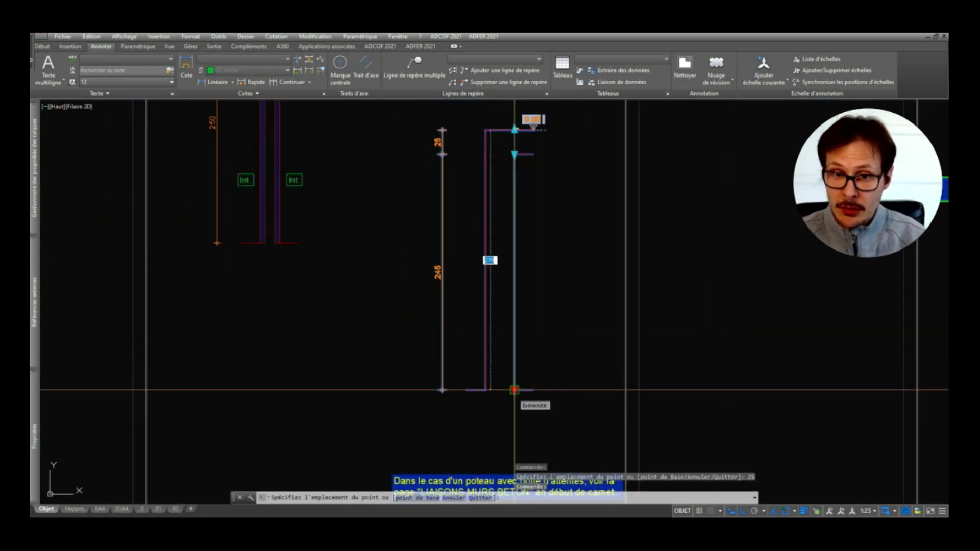
text(275)
key(Return)
key(Escape)
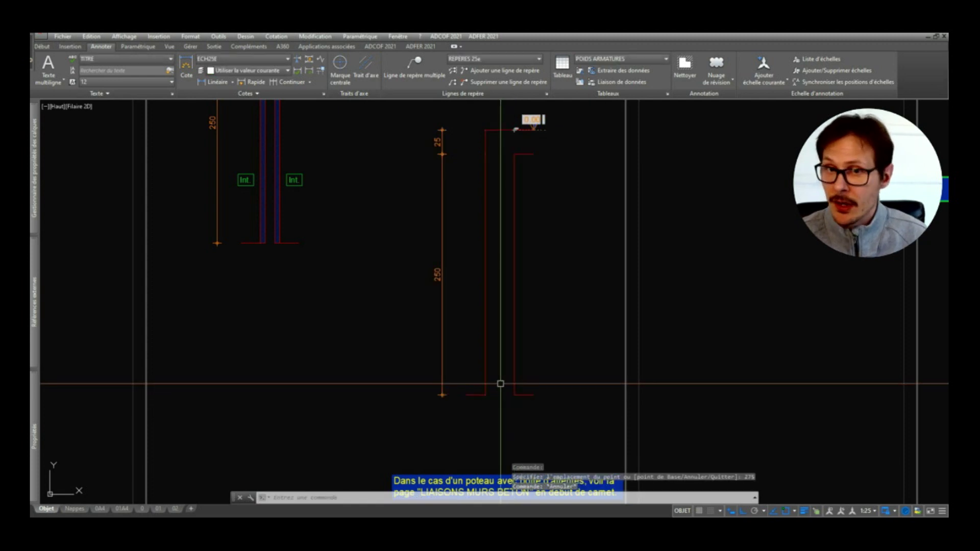
scroll(508, 332, down, 2)
scroll(509, 332, up, 2)
scroll(515, 204, down, 1)
Step: Widen the column's section box to 40
click(510, 214)
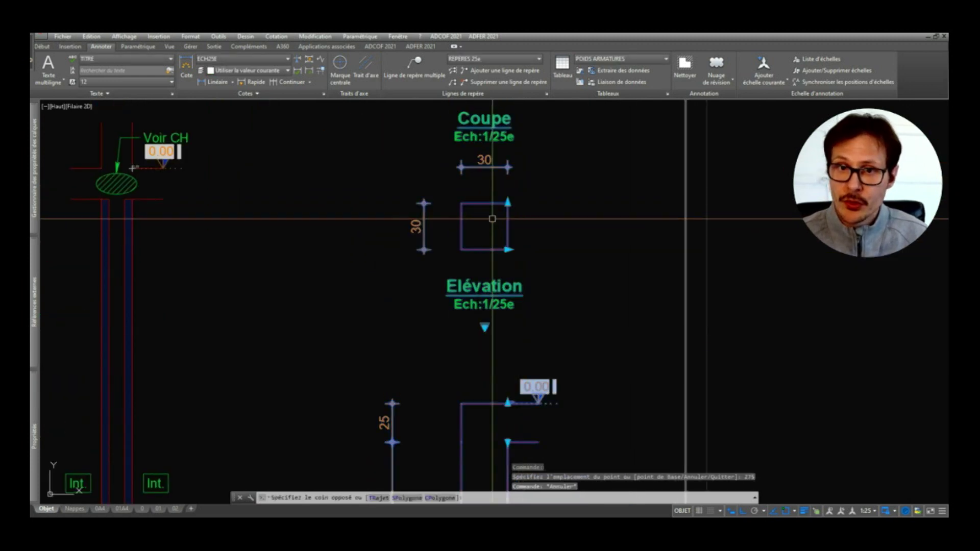
scroll(515, 209, up, 1)
click(511, 232)
text(40)
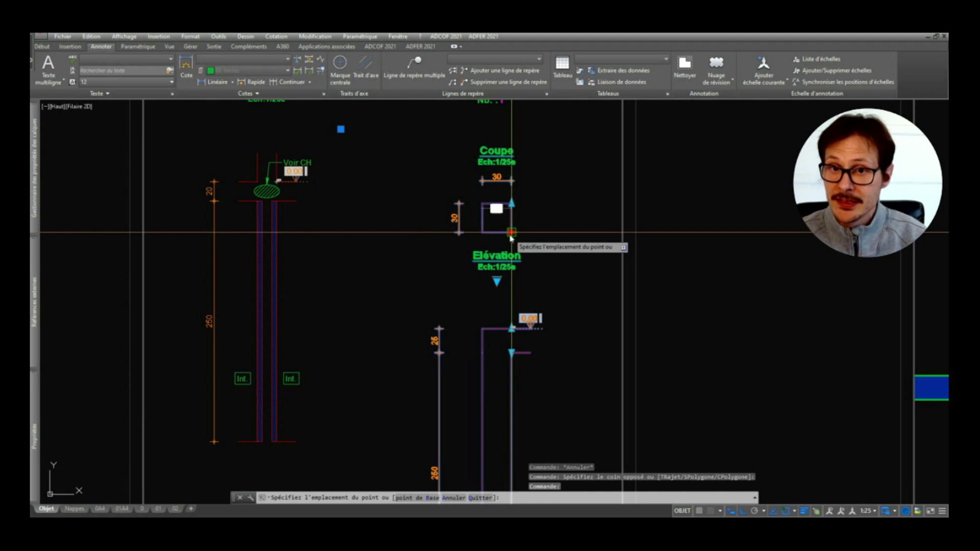
key(Return)
scroll(509, 230, down, 2)
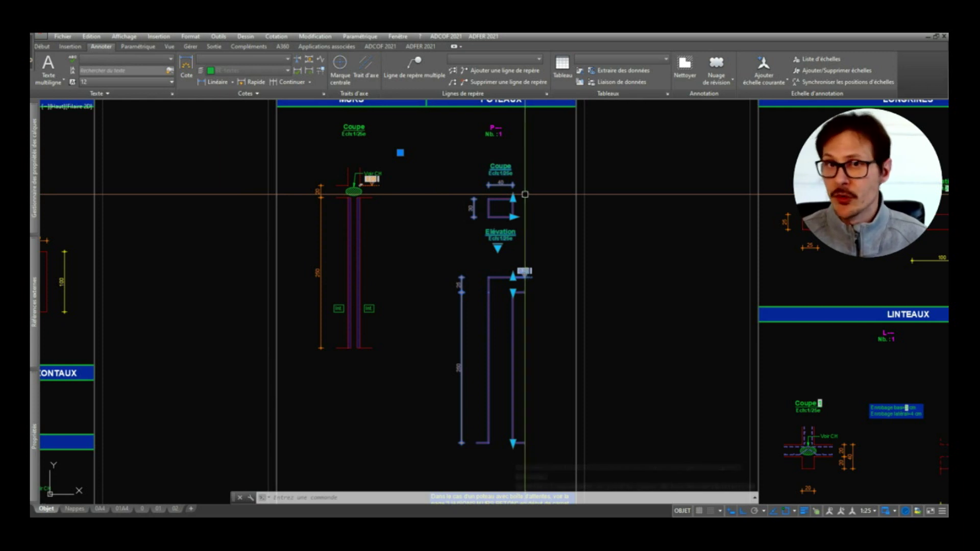
Step: Set the POTEAUX block's FORME_POTEAU to Circulaire for a circular section
key(Escape)
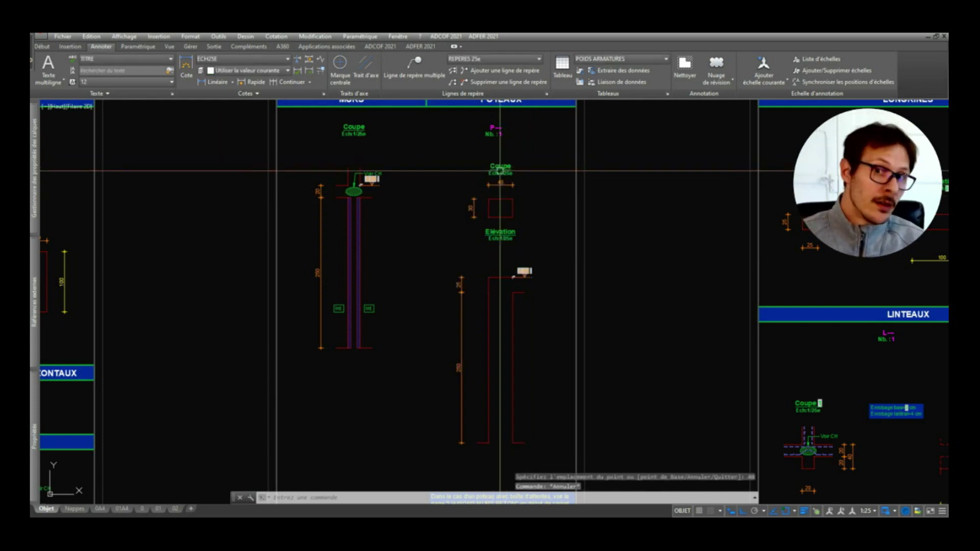
scroll(510, 178, down, 3)
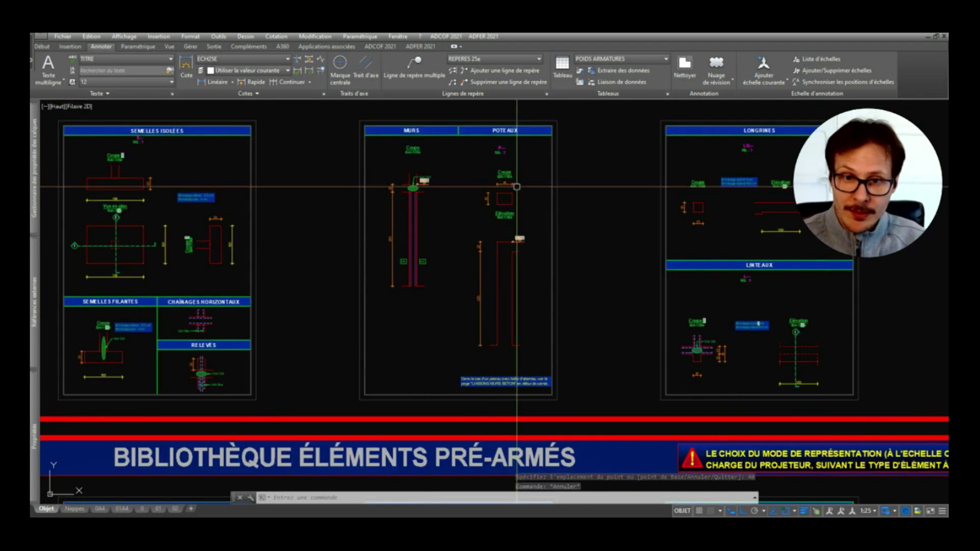
scroll(516, 186, up, 2)
click(498, 242)
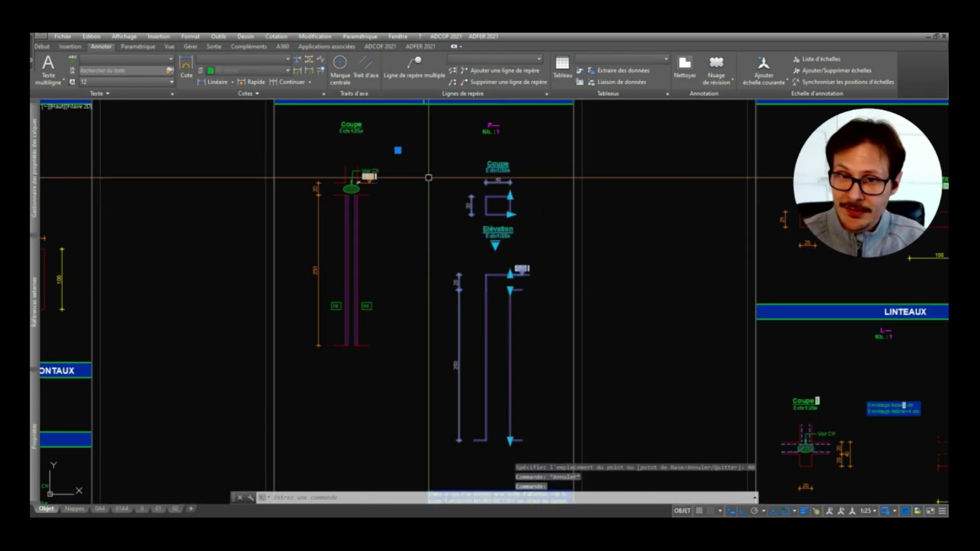
click(497, 244)
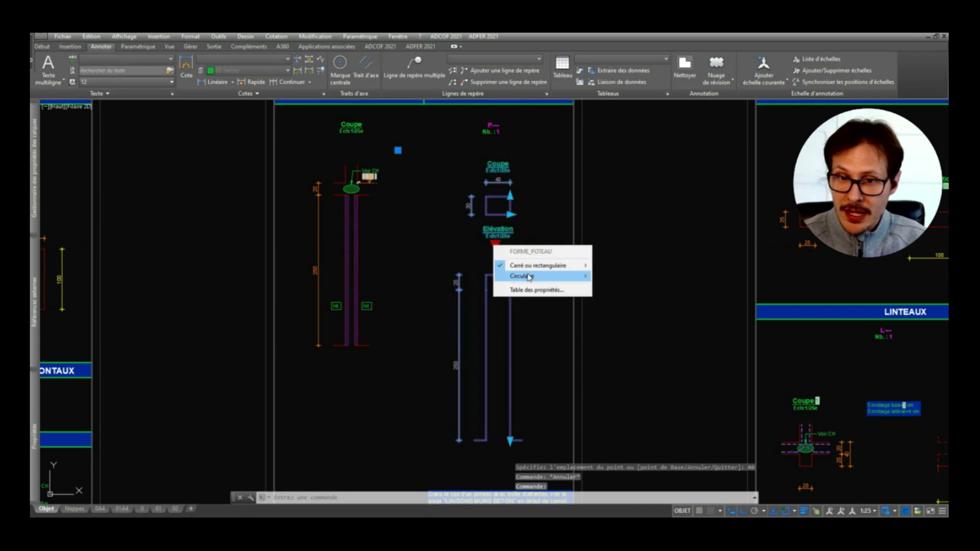
click(708, 303)
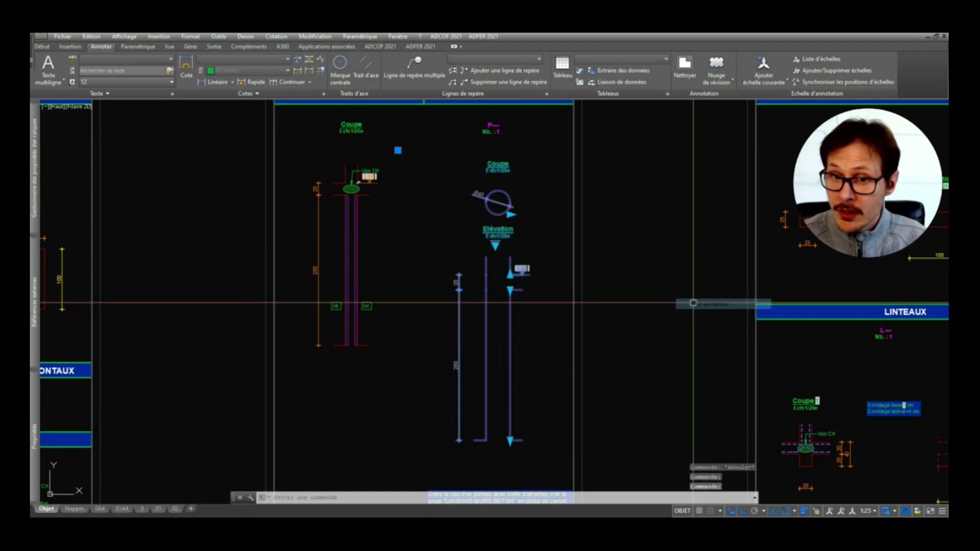
Step: Pan across the library, OUTILS, ARMATURES, INFOS GABARIT and CALQUES panels to review them
key(Escape)
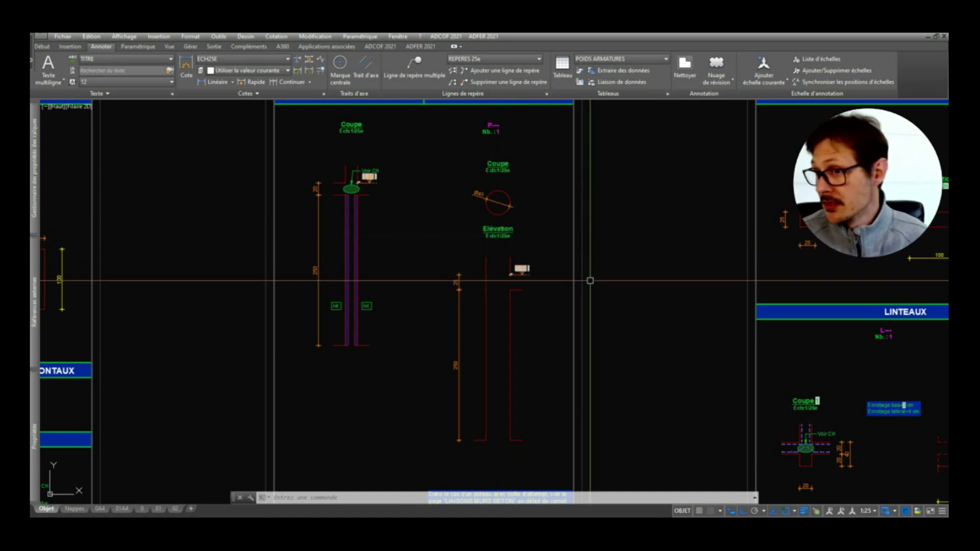
scroll(590, 280, down, 10)
middle_drag(756, 258, 593, 251)
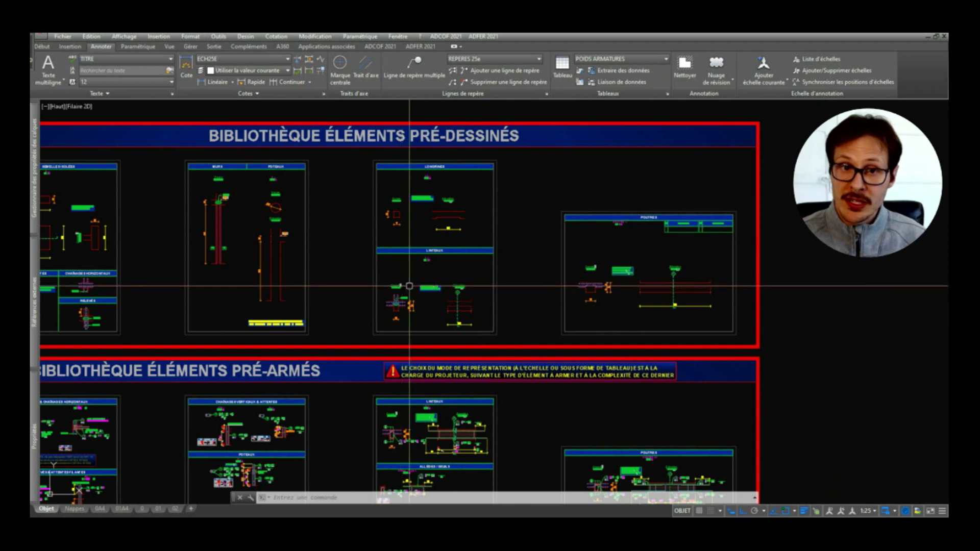
middle_drag(412, 294, 650, 281)
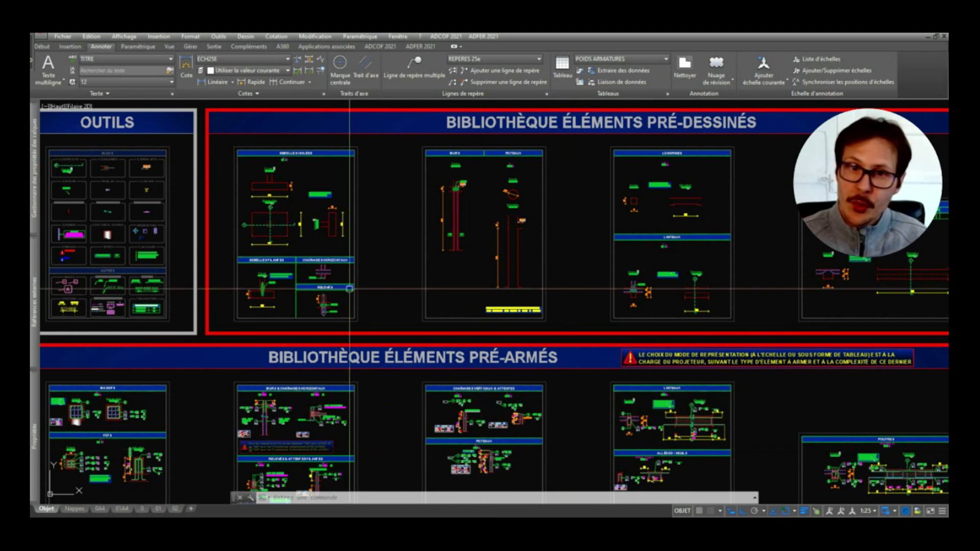
middle_drag(350, 289, 669, 298)
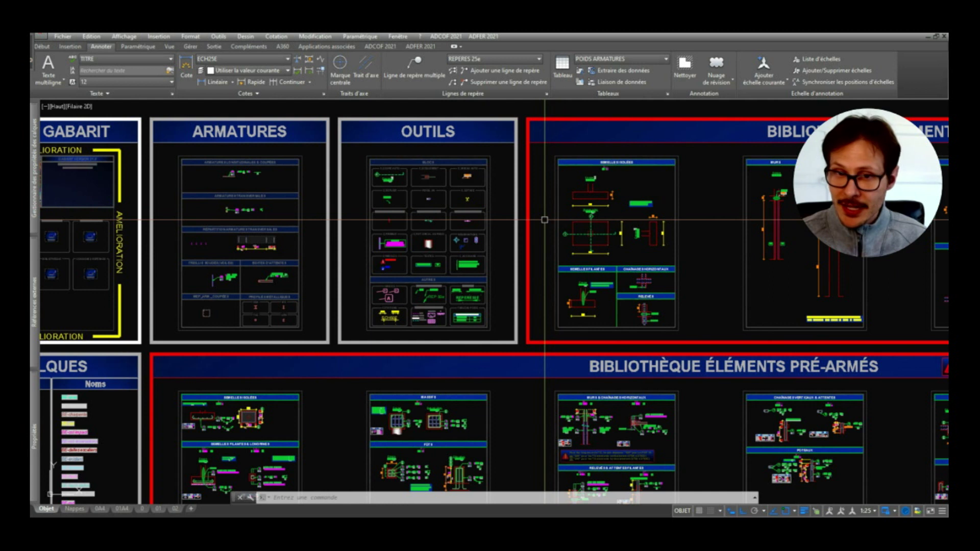
middle_drag(251, 251, 517, 254)
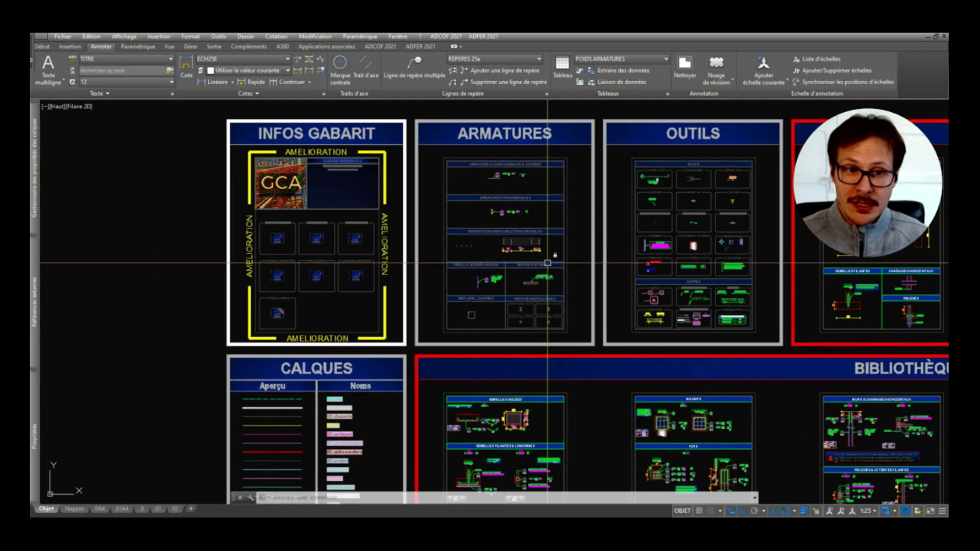
Step: Zoom out to the full layout, including the lower rebar sheets and empty frames
scroll(507, 173, up, 2)
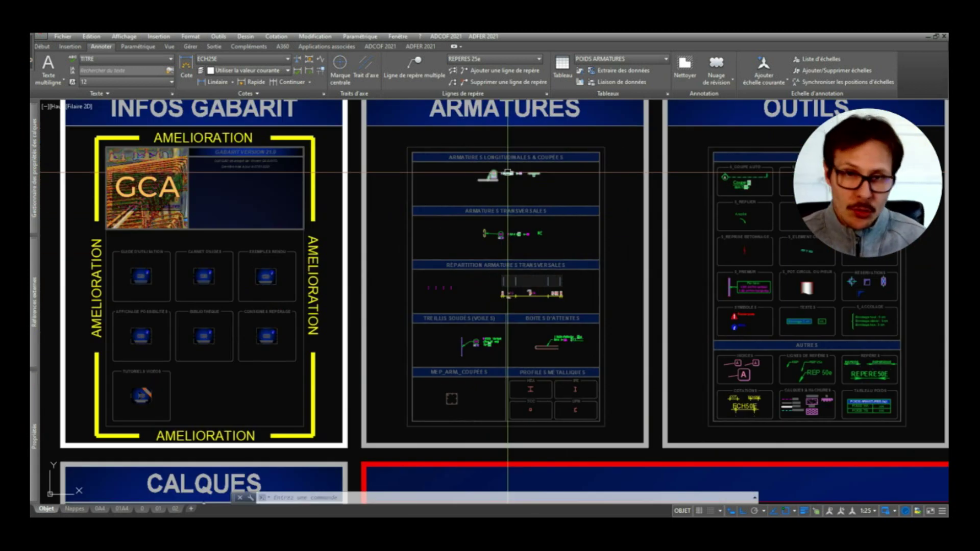
scroll(426, 214, down, 2)
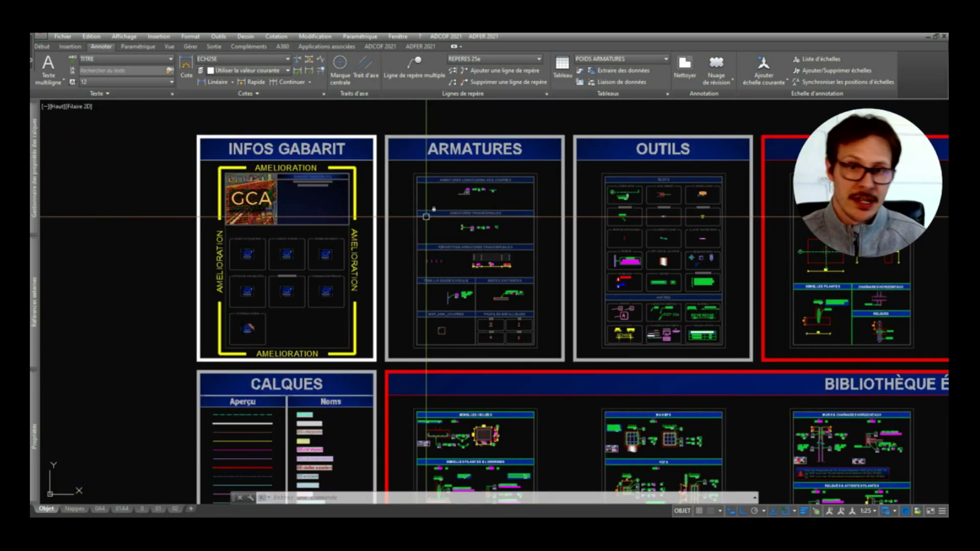
middle_drag(582, 258, 439, 229)
scroll(439, 229, down, 6)
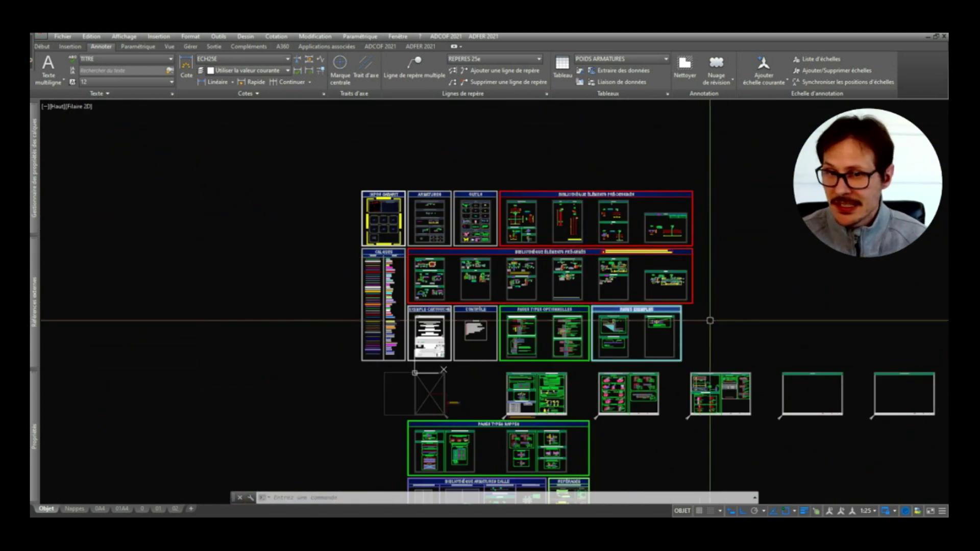
middle_drag(706, 323, 672, 235)
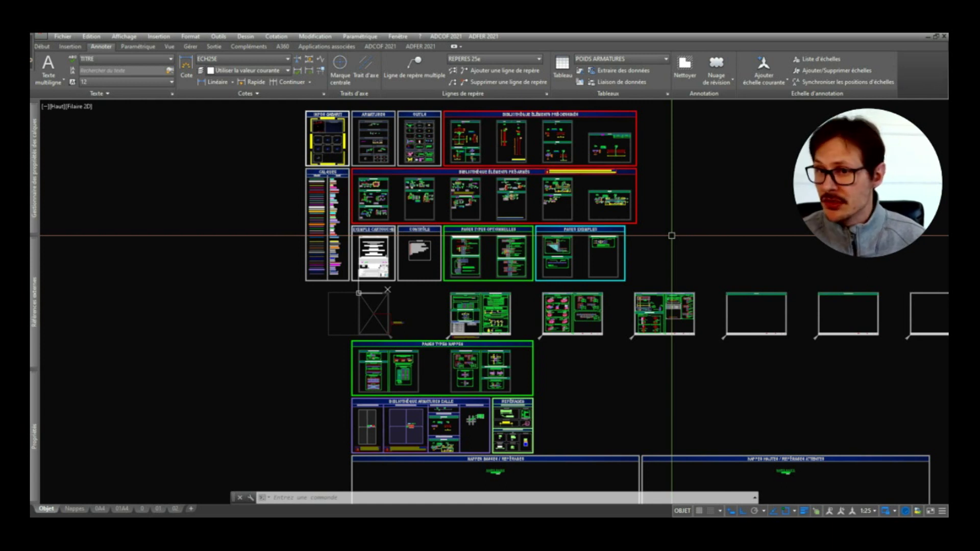
scroll(671, 235, down, 2)
middle_drag(634, 231, 507, 224)
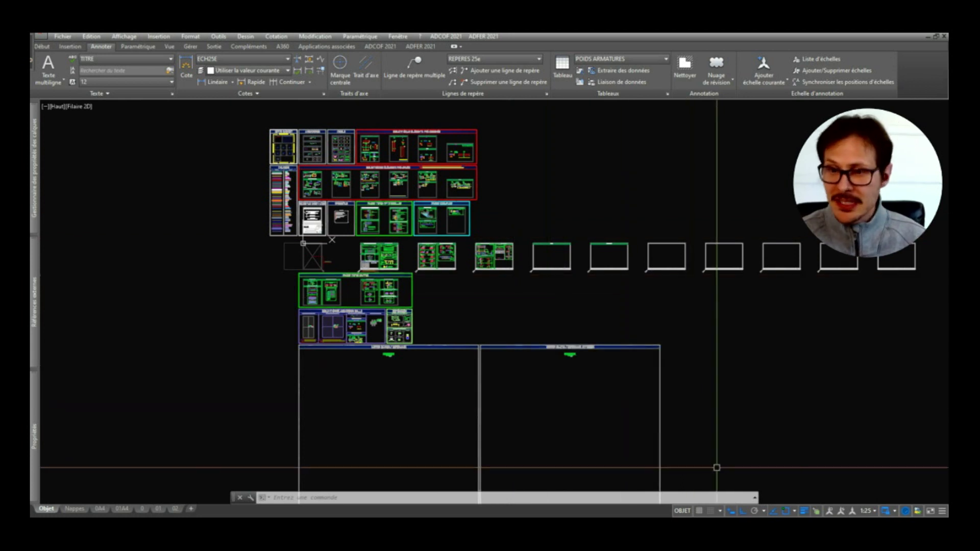
Step: Bring up the GCA_Aide help PDF in Acrobat and scroll through it
click(631, 495)
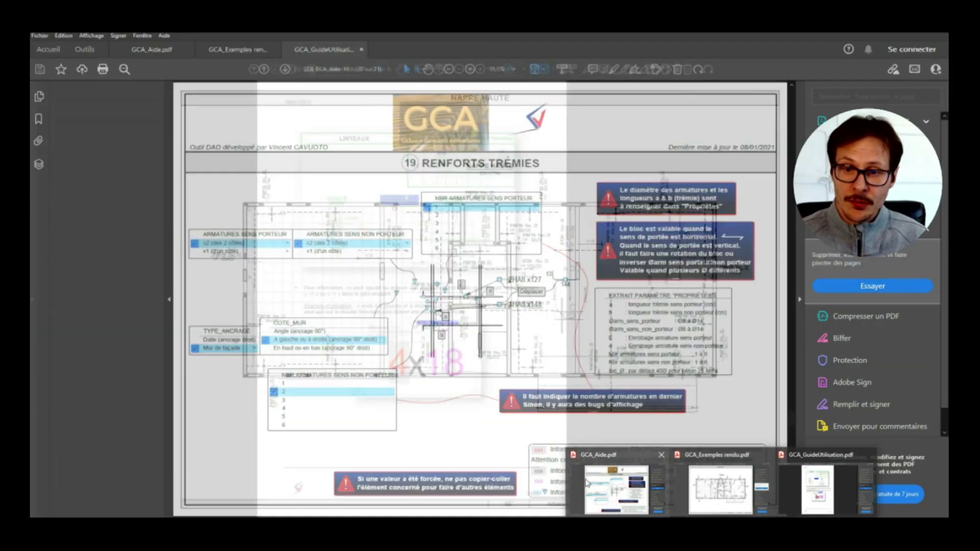
scroll(493, 257, down, 2)
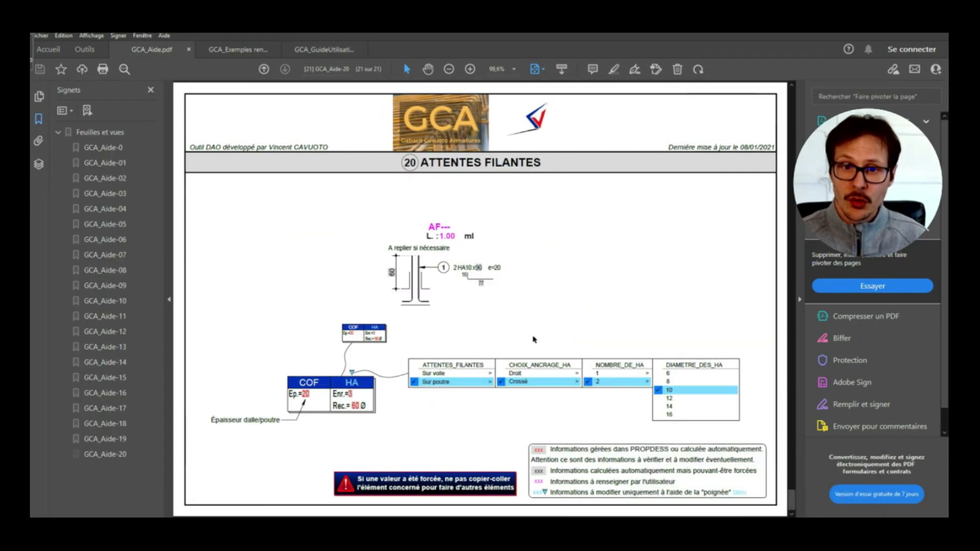
scroll(533, 340, up, 1)
scroll(518, 296, up, 4)
scroll(502, 253, up, 3)
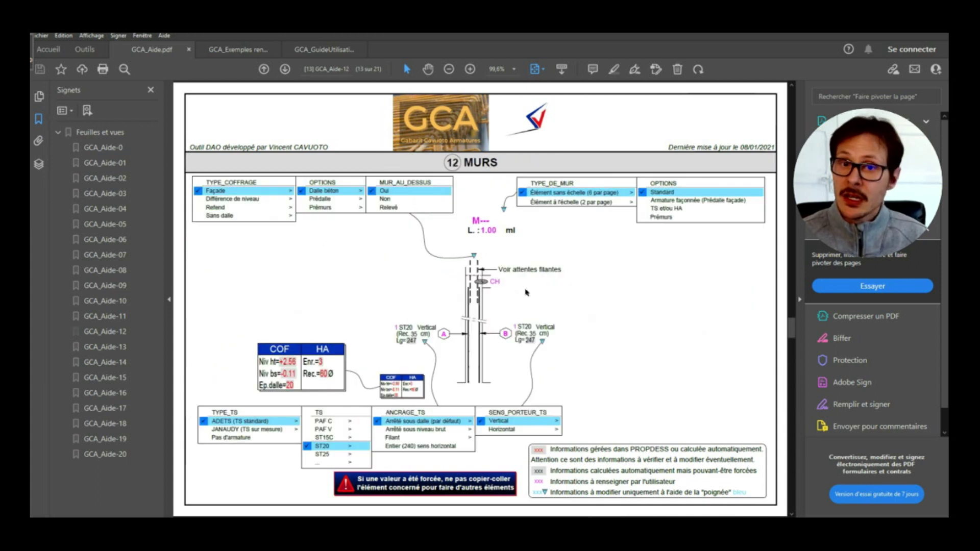
scroll(526, 292, up, 3)
scroll(543, 286, up, 2)
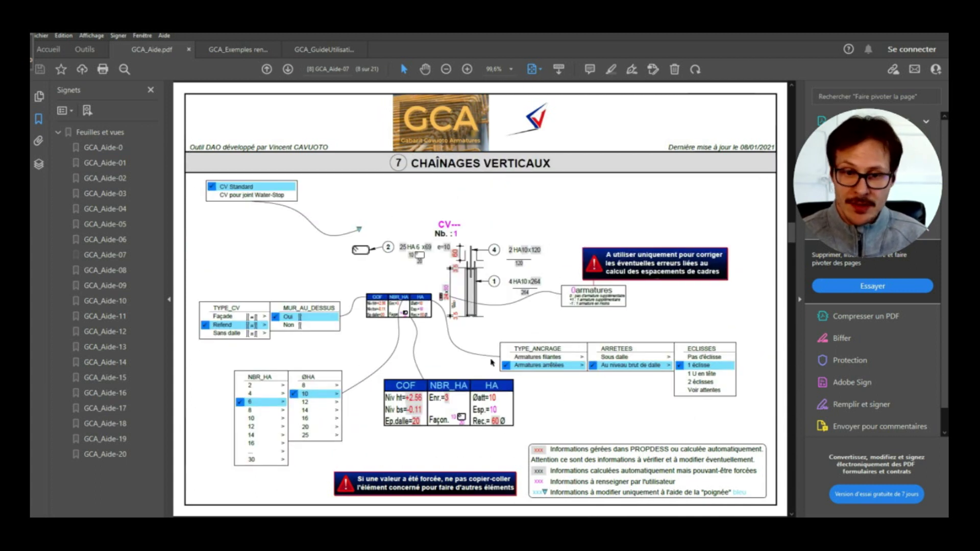
Step: Scroll through the GCA_Exemples rendu example sheets PDF
click(247, 51)
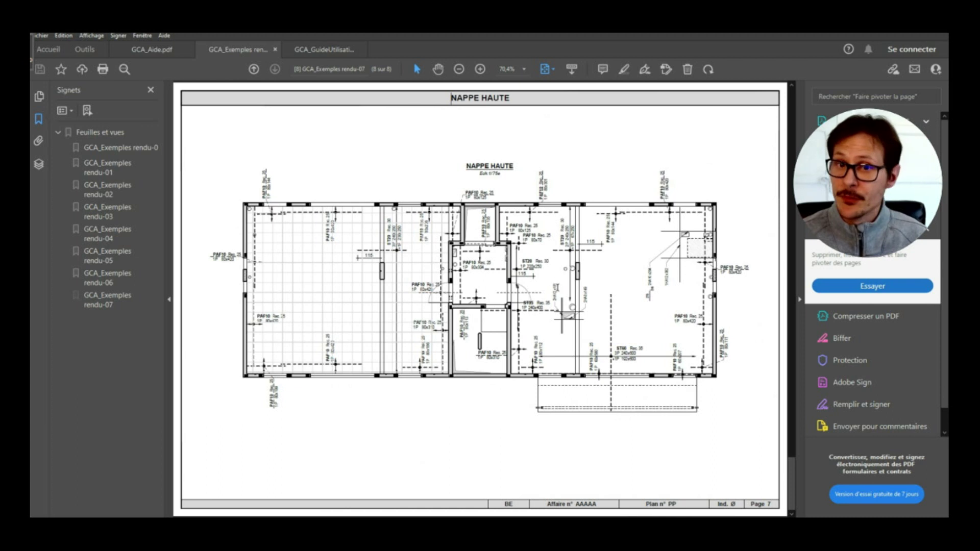
scroll(546, 265, up, 2)
scroll(539, 242, up, 1)
scroll(539, 242, up, 2)
scroll(522, 217, up, 1)
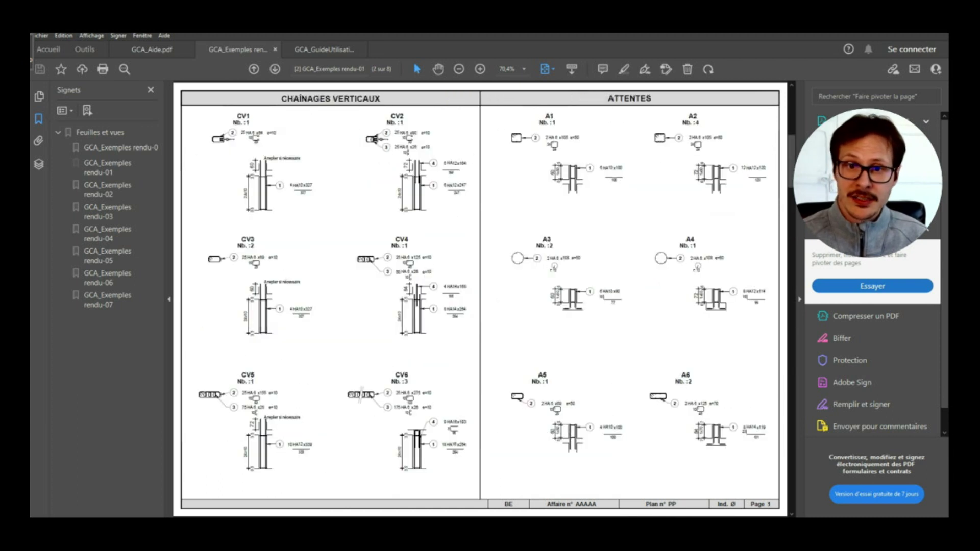
Step: Page through the GCA user guide PDF, then return to the AutoCAD template
click(338, 50)
scroll(494, 224, up, 1)
scroll(494, 225, up, 2)
scroll(494, 224, up, 2)
scroll(494, 224, up, 5)
scroll(494, 225, up, 5)
scroll(494, 224, up, 4)
scroll(493, 223, up, 1)
scroll(493, 223, down, 3)
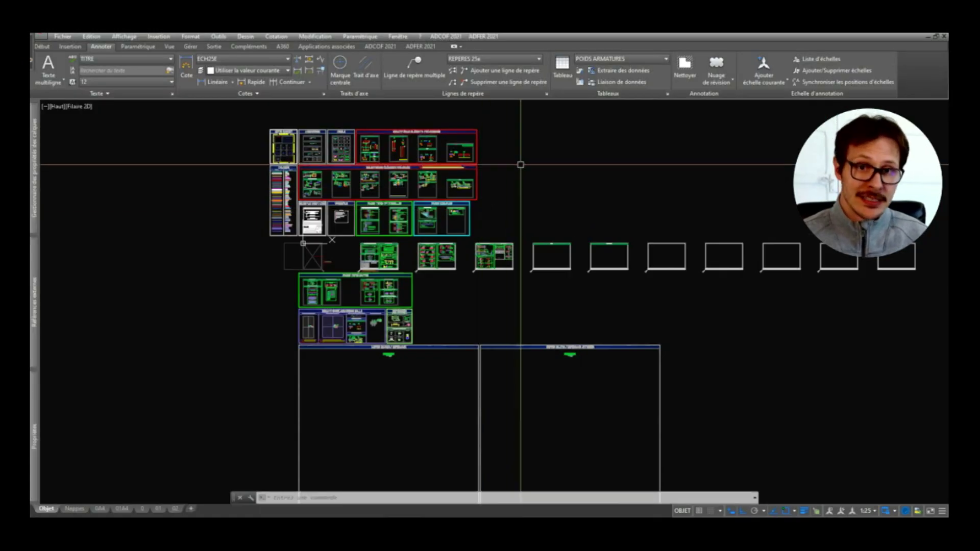
click(548, 185)
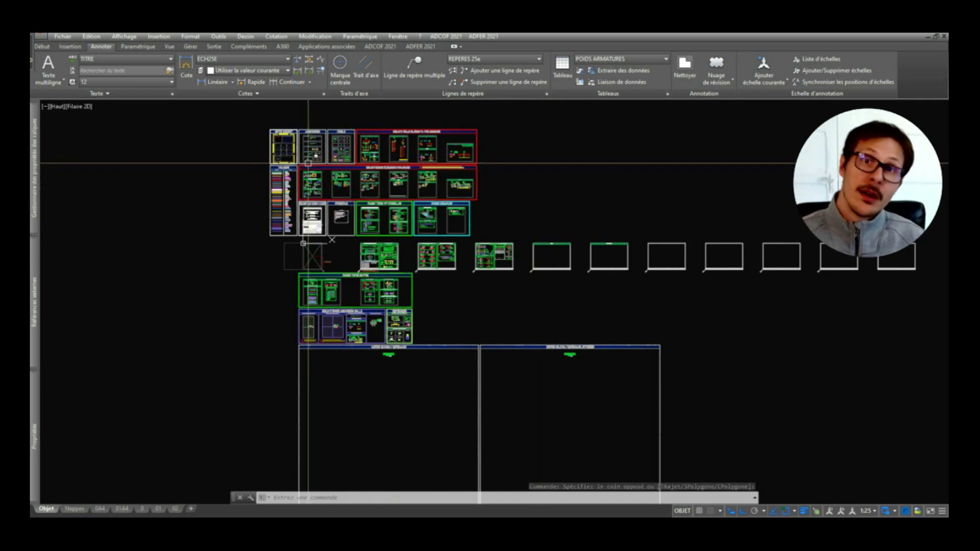
Step: Zoom and pan around the Bibliothèque Éléments Pré-armés overview sheets
scroll(303, 173, up, 5)
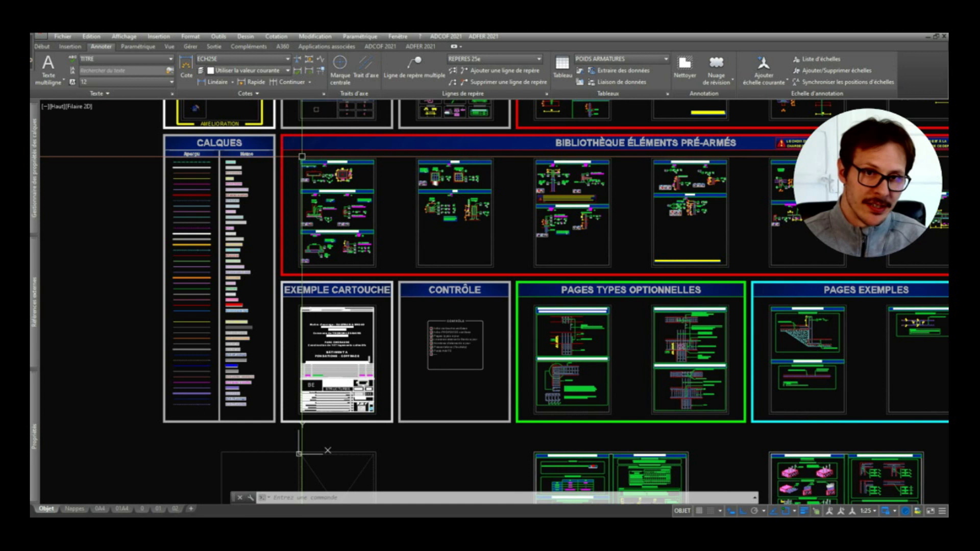
middle_drag(314, 178, 330, 253)
scroll(347, 248, up, 5)
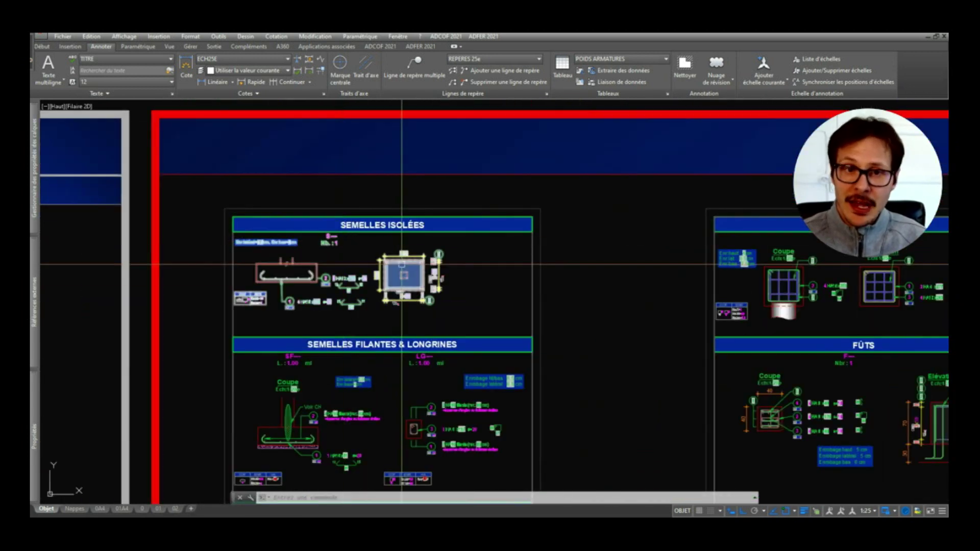
scroll(397, 262, down, 4)
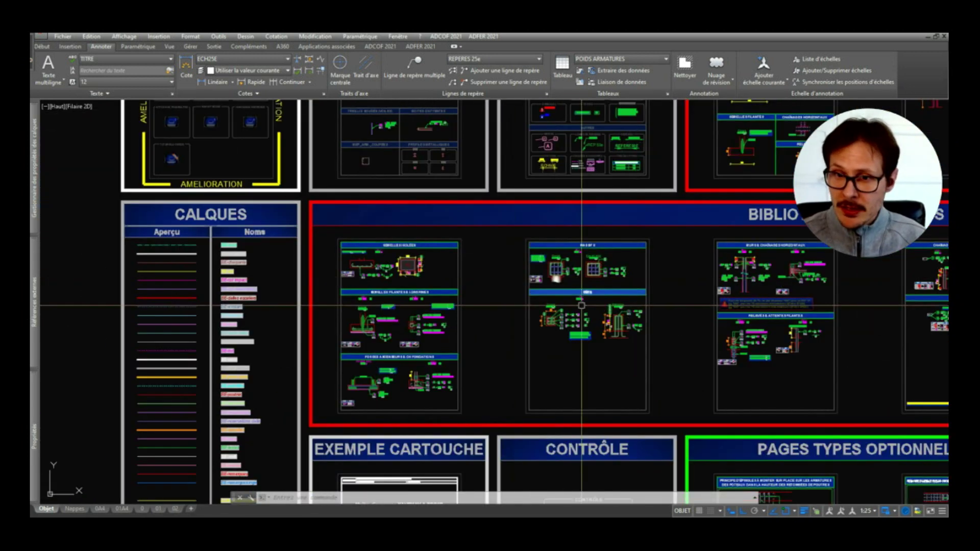
middle_drag(712, 341, 513, 322)
Step: Zoom in on the LINTEAUX and ALLÈGES / SEUILS panels of the library
scroll(513, 322, up, 2)
scroll(500, 269, up, 4)
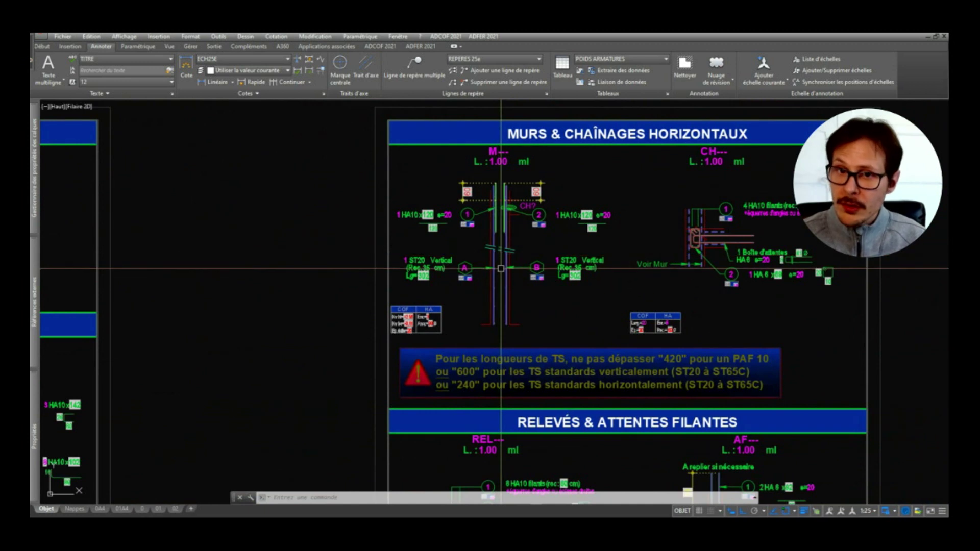
scroll(499, 268, down, 5)
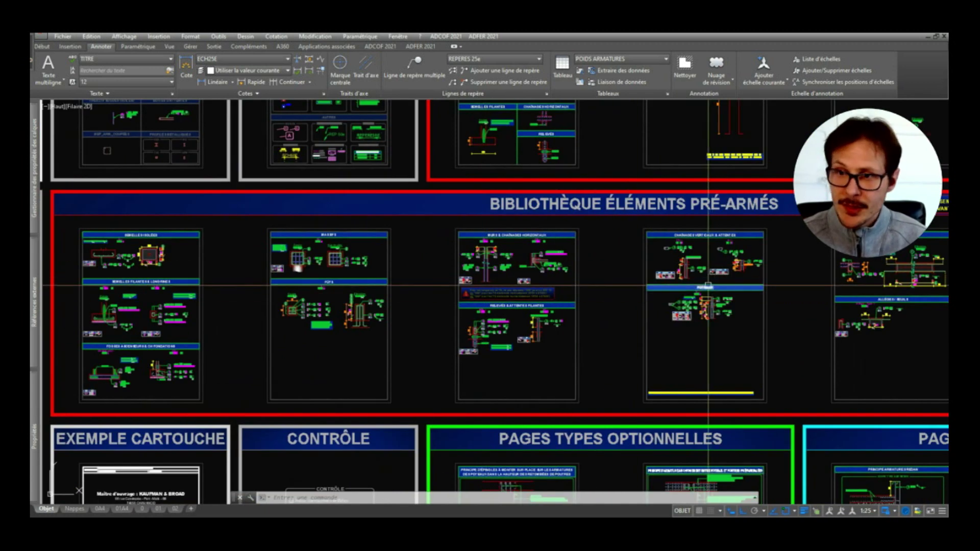
scroll(707, 286, down, 2)
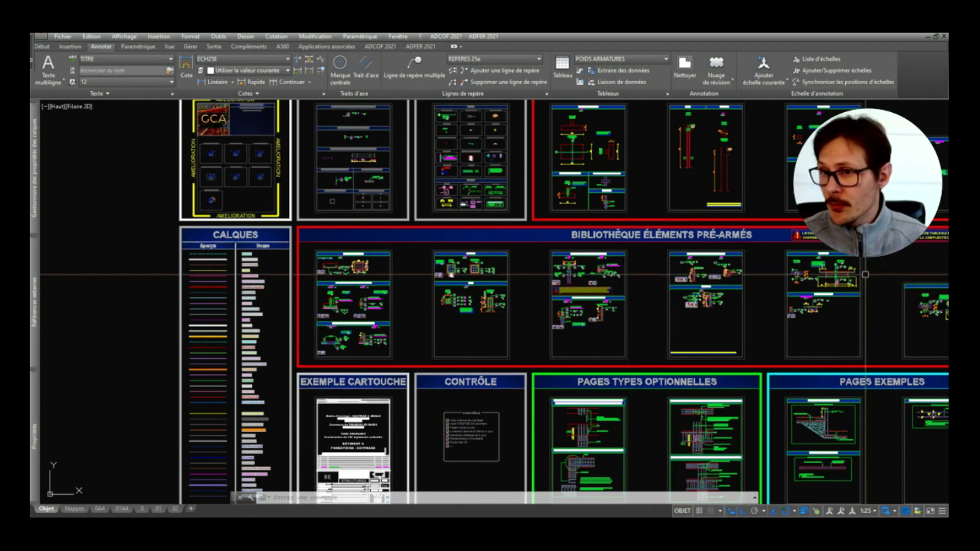
scroll(862, 275, up, 5)
middle_drag(862, 276, 718, 262)
Step: Explode the LINTEAUX detail block into editable pieces
click(661, 256)
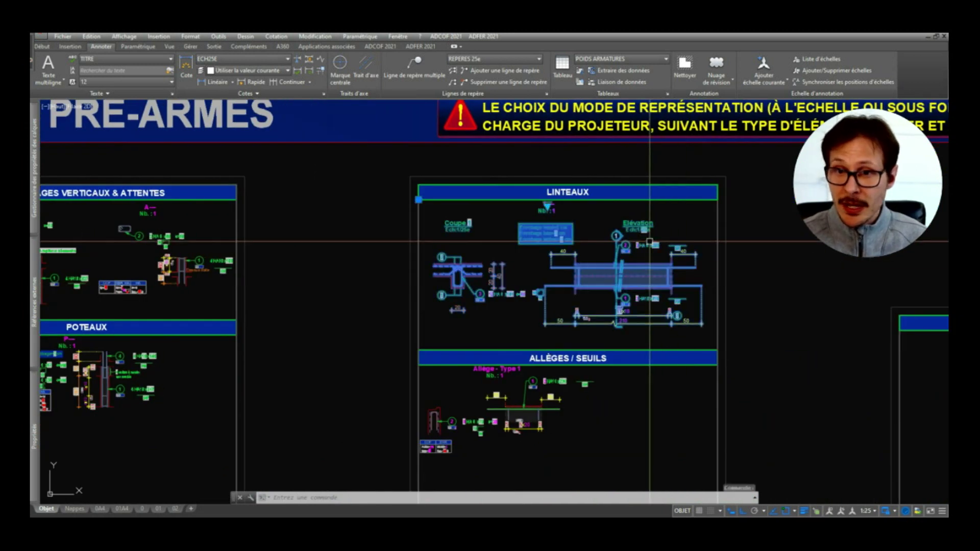
scroll(596, 255, up, 2)
key(Return)
Step: Make the top bar a 90°-0° HA10 hooked bar and stretch its end by 20
click(635, 281)
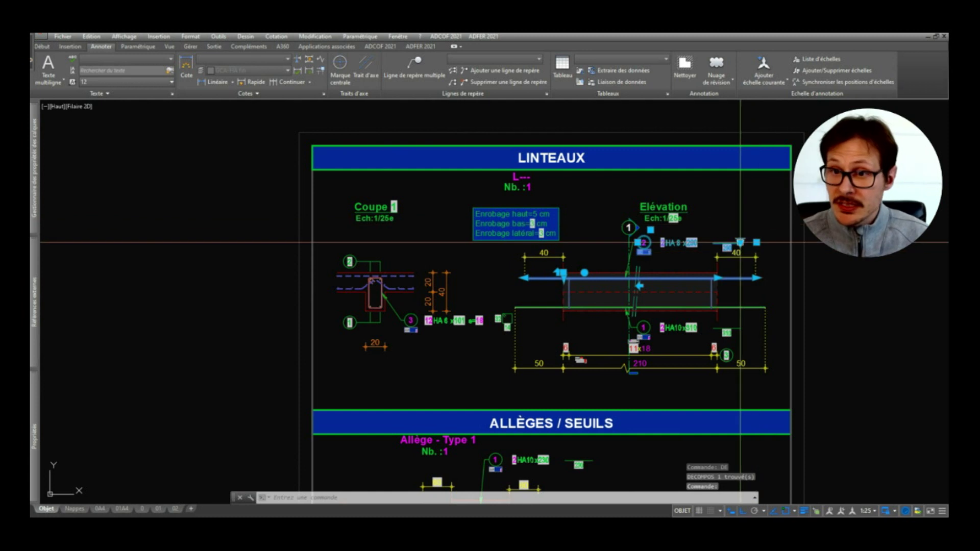
click(740, 242)
mouse_move(785, 283)
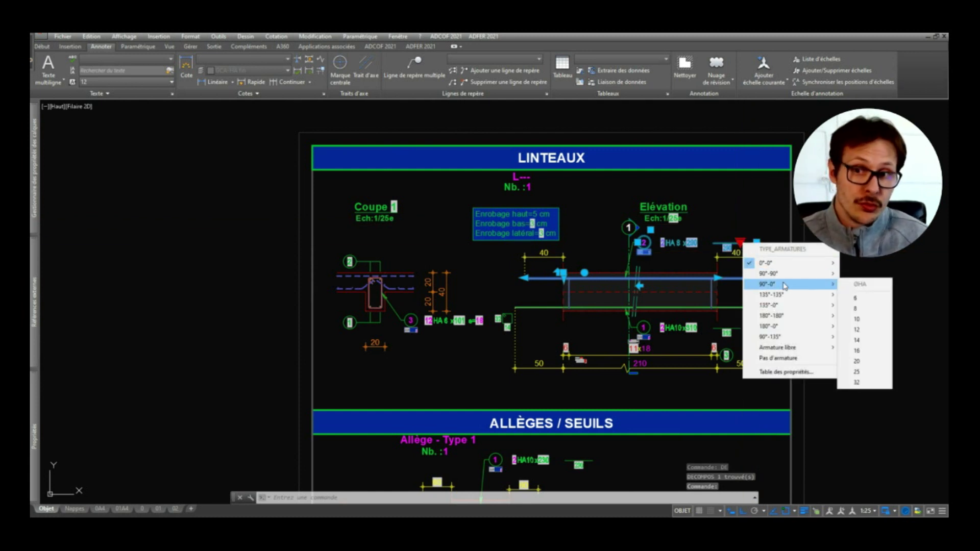
click(866, 309)
scroll(530, 276, up, 2)
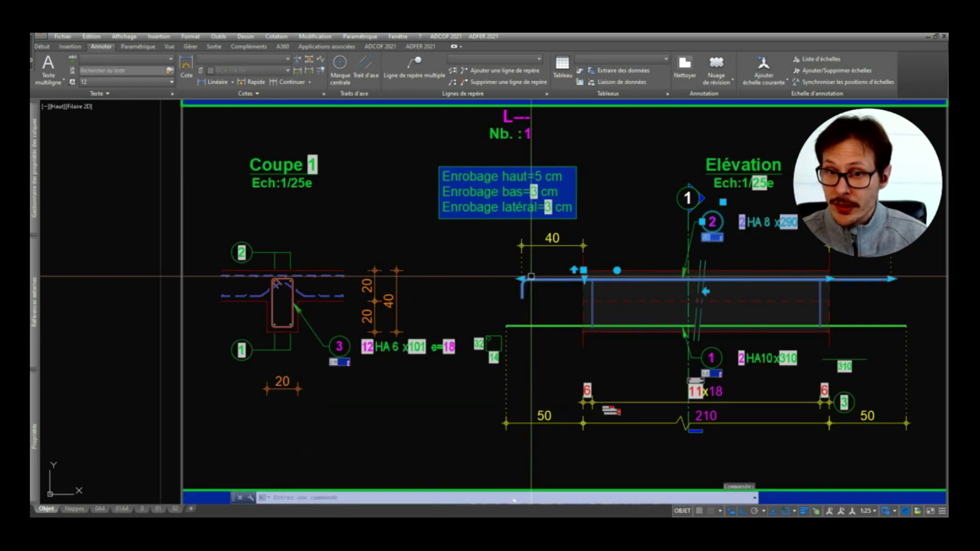
click(520, 279)
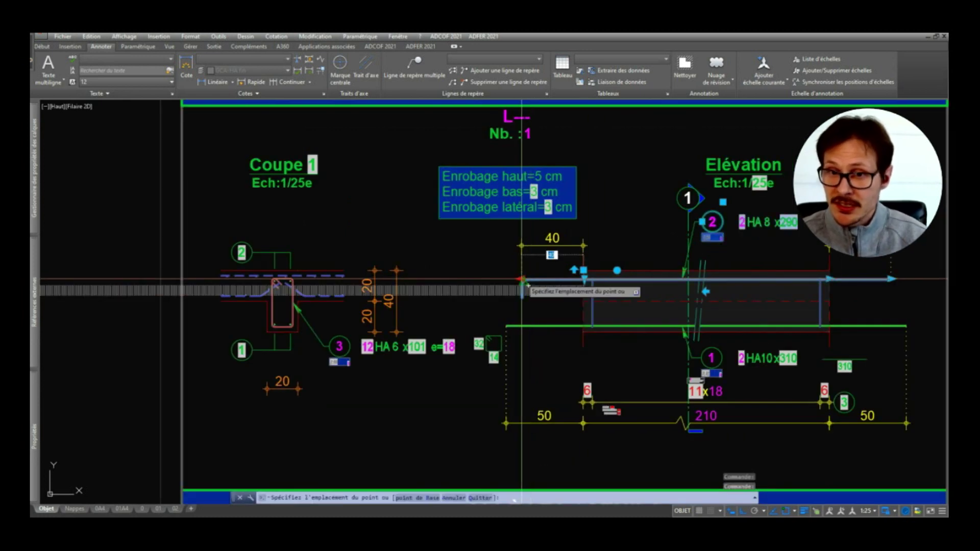
text(20)
key(Return)
key(Escape)
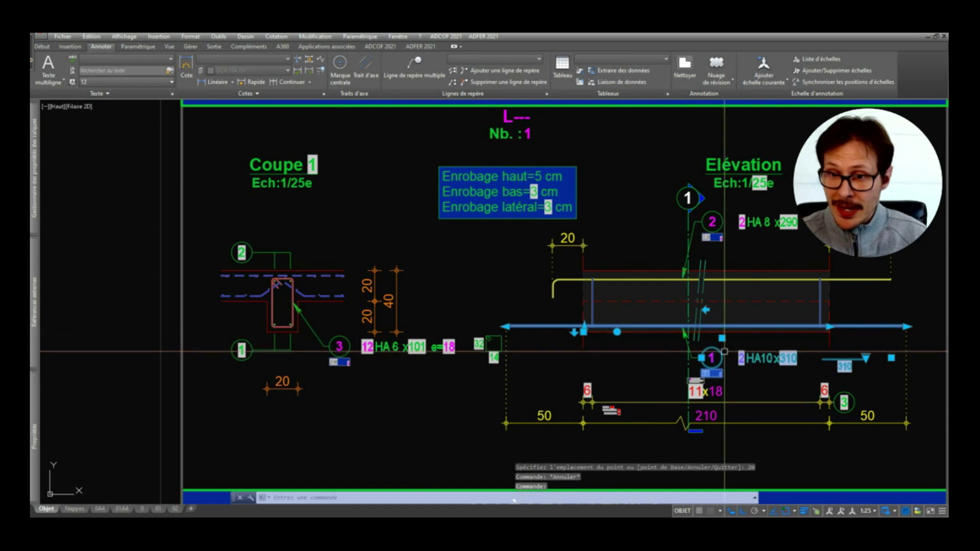
Step: Give the bottom bar a 135° HA10 hook and stretch its left end by 20
click(865, 357)
mouse_move(892, 420)
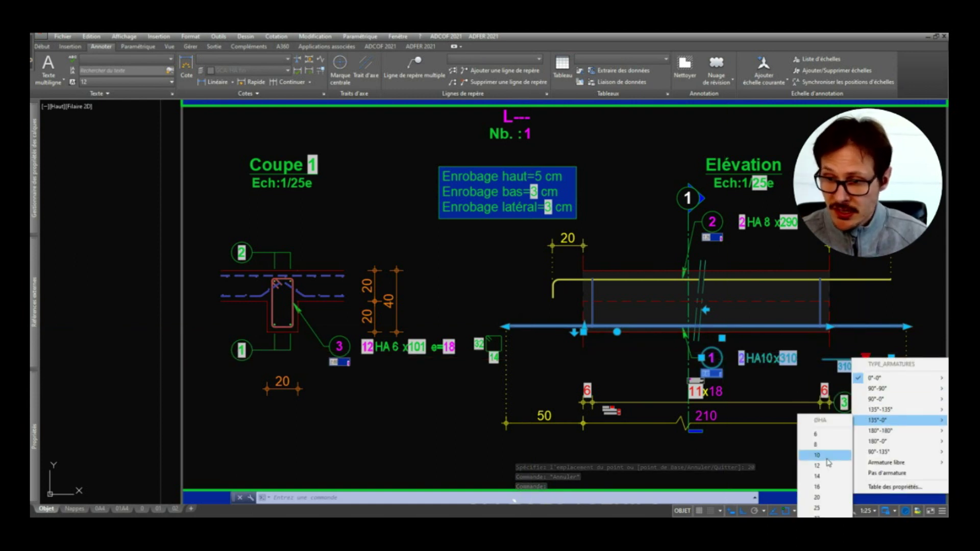
click(826, 458)
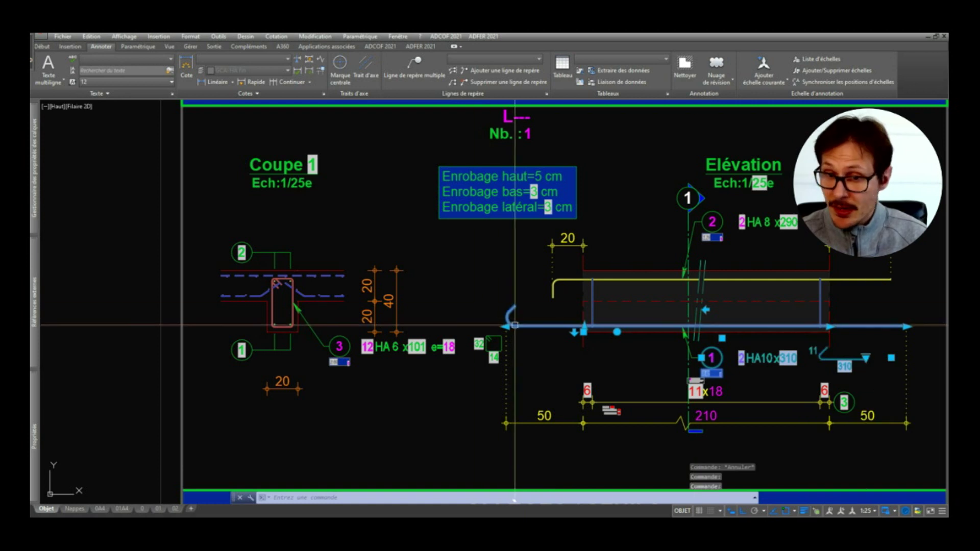
click(502, 330)
text(20)
key(Return)
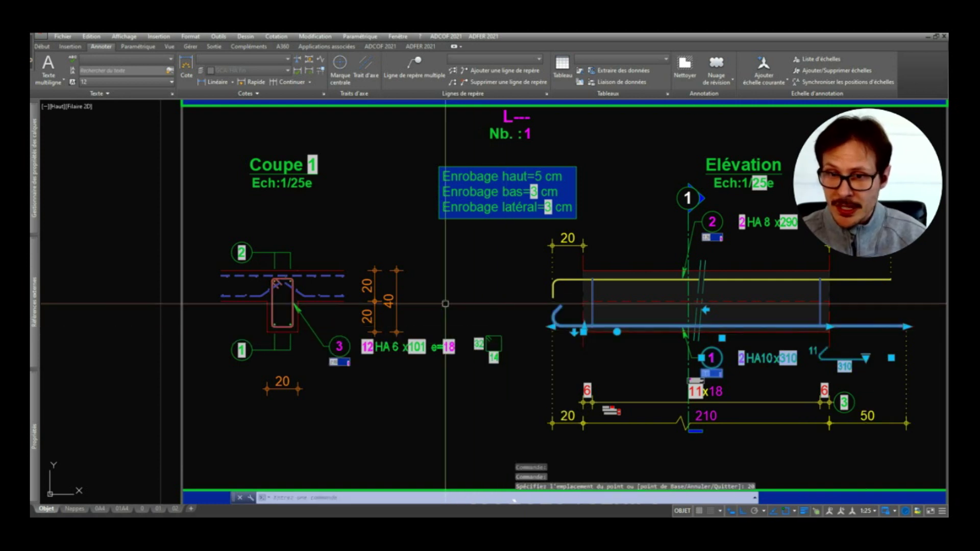
key(Escape)
scroll(653, 335, down, 2)
scroll(676, 356, up, 1)
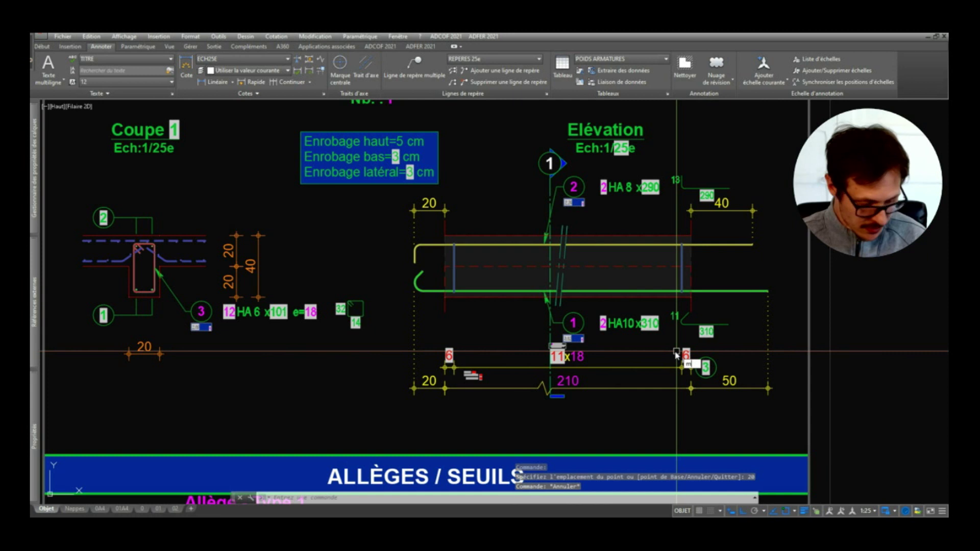
Step: Update the elevation's fields so the labels read HA 8 x280 and HA10 x292
key(Return)
click(737, 139)
key(Return)
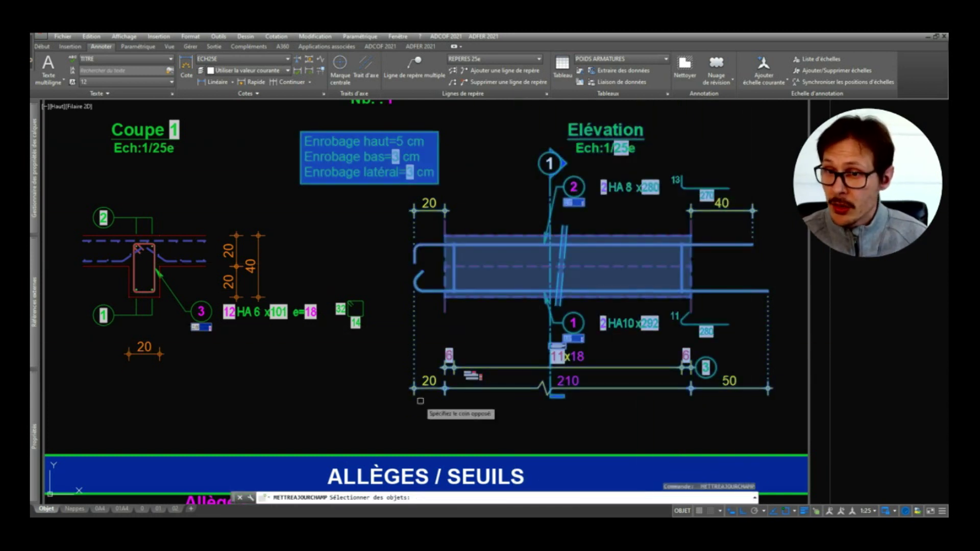
Step: Change the stirrup distribution's NOMBRE_ESPACEMENTS from its grip menu
middle_drag(562, 256, 586, 247)
click(603, 340)
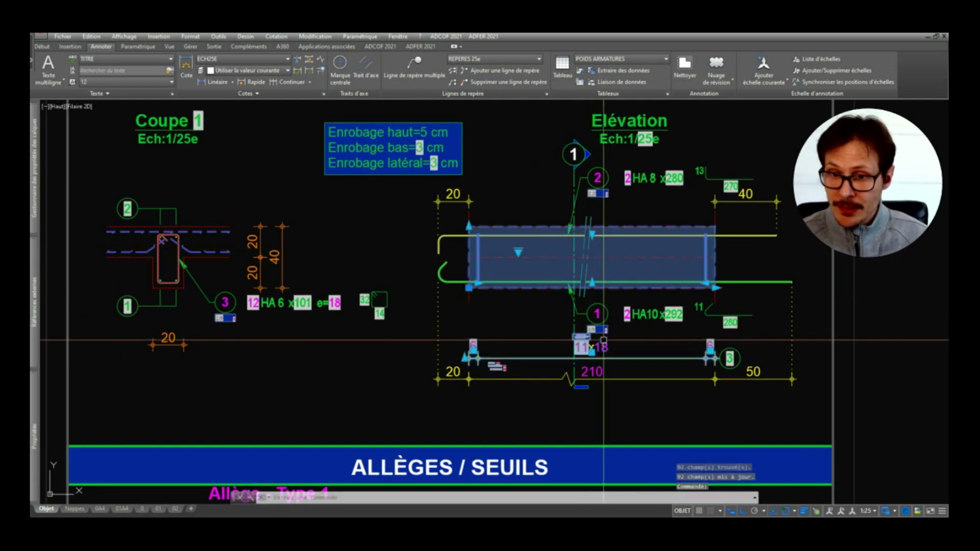
click(518, 251)
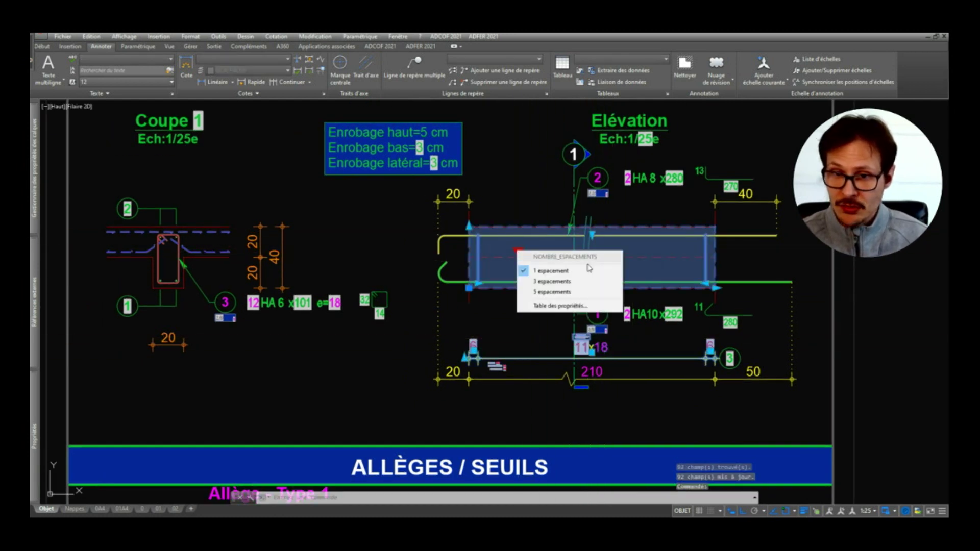
click(567, 279)
key(Escape)
Step: Set the distribution attribute NB2 to 2 and refresh its fields with METTREAJOURCHAMP
scroll(504, 334, up, 2)
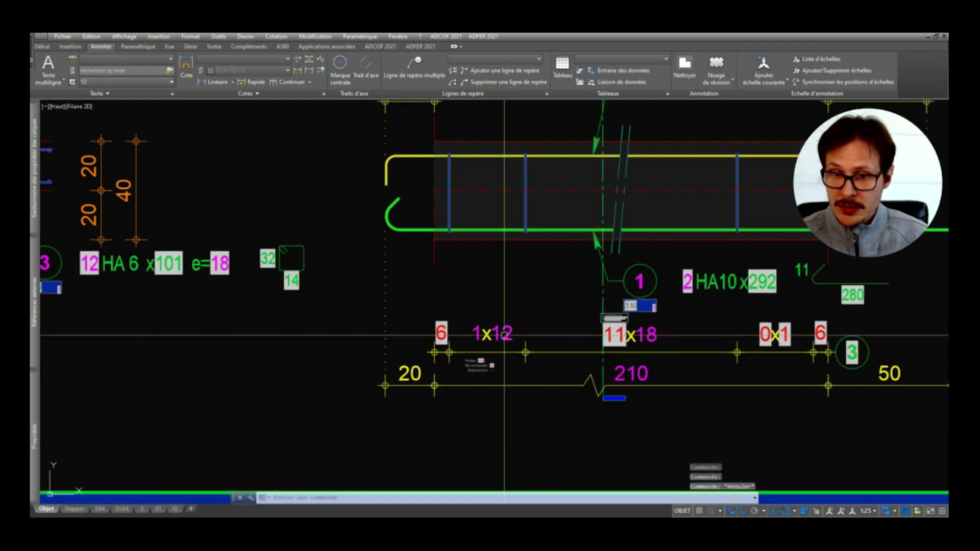
double_click(475, 333)
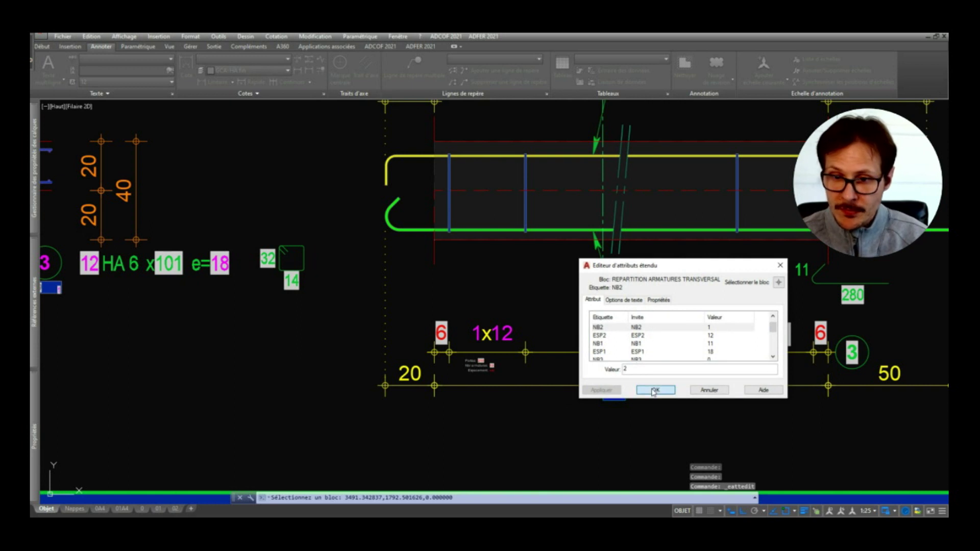
click(653, 390)
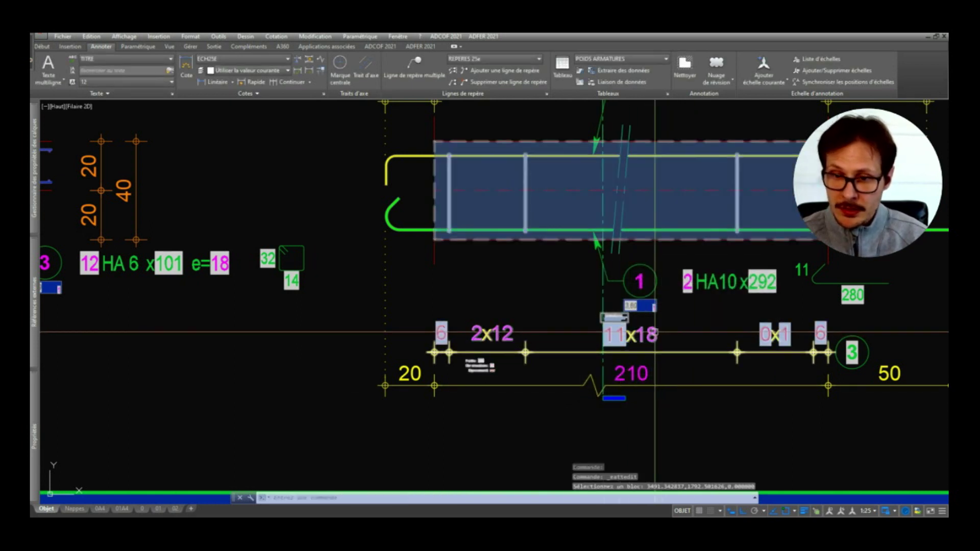
text(METTREAJOURCHAMP)
key(Return)
click(640, 335)
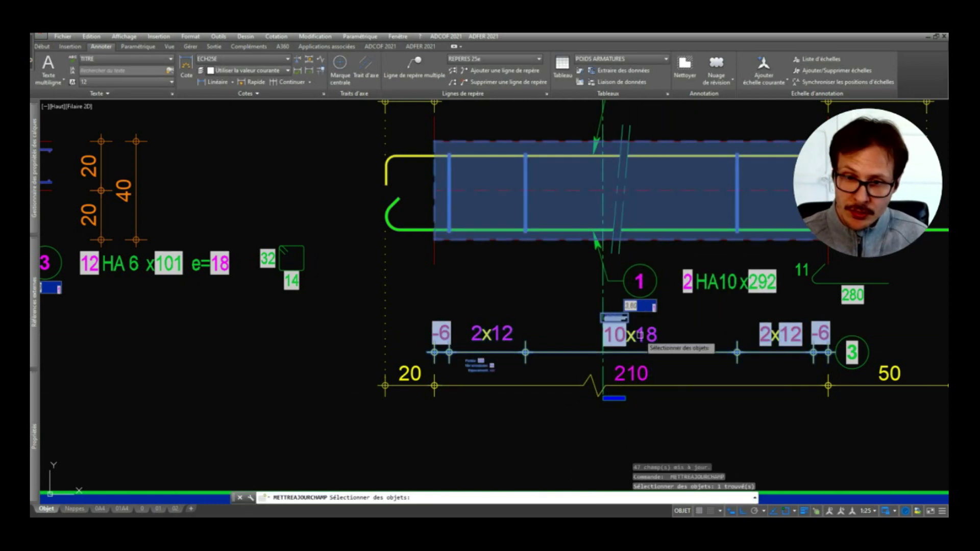
key(Return)
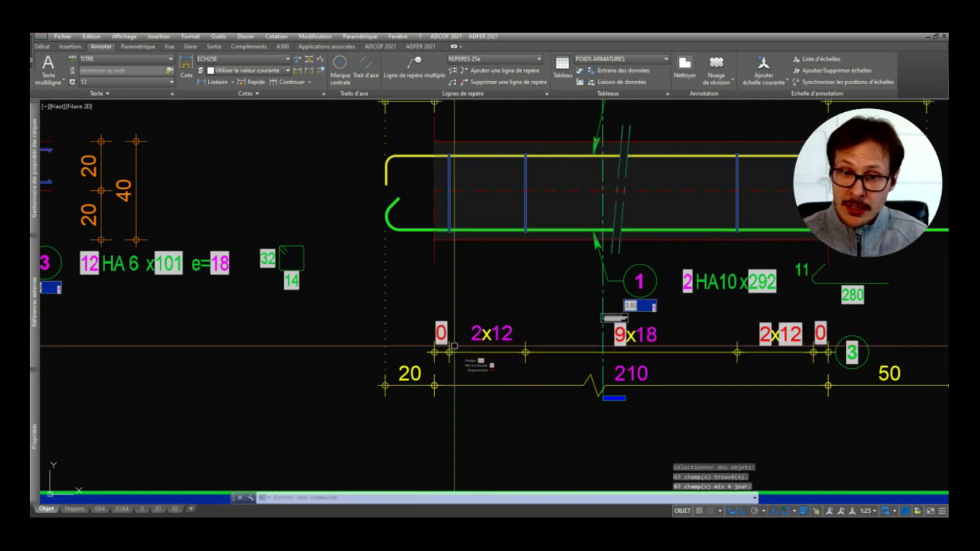
Step: Set the middle spacing ESP1 to 17 and refresh the distribution's fields
double_click(655, 345)
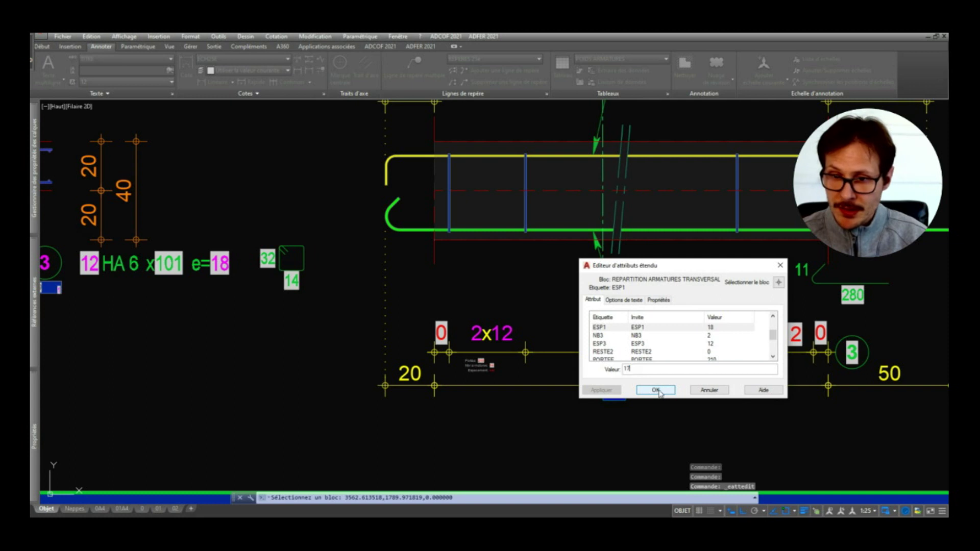
click(656, 390)
key(Return)
click(628, 338)
click(627, 337)
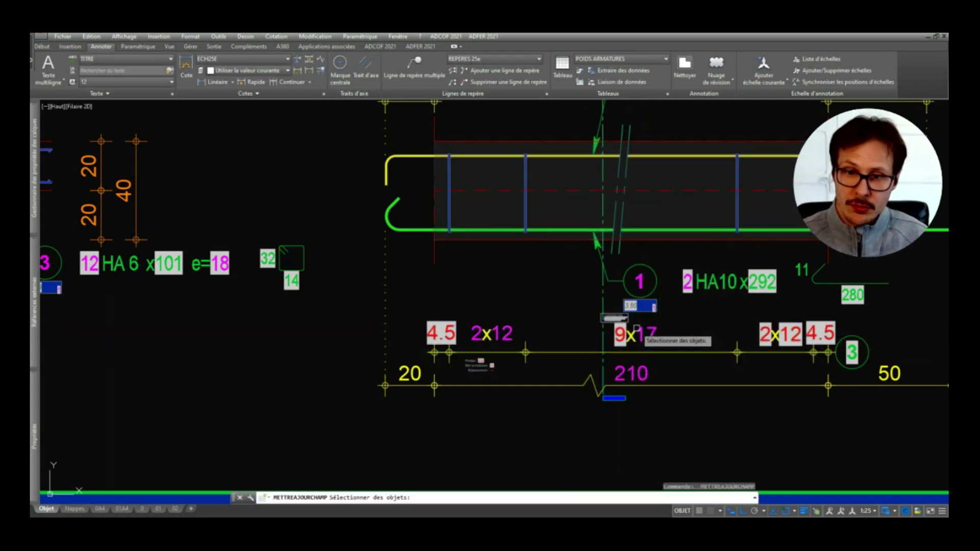
key(Return)
Step: Zoom in to check the 4.5, 2x12, 9x17, 2x12, 4.5 distribution, then reframe
scroll(466, 365, up, 6)
scroll(667, 280, down, 4)
middle_drag(667, 280, 602, 306)
scroll(604, 324, up, 6)
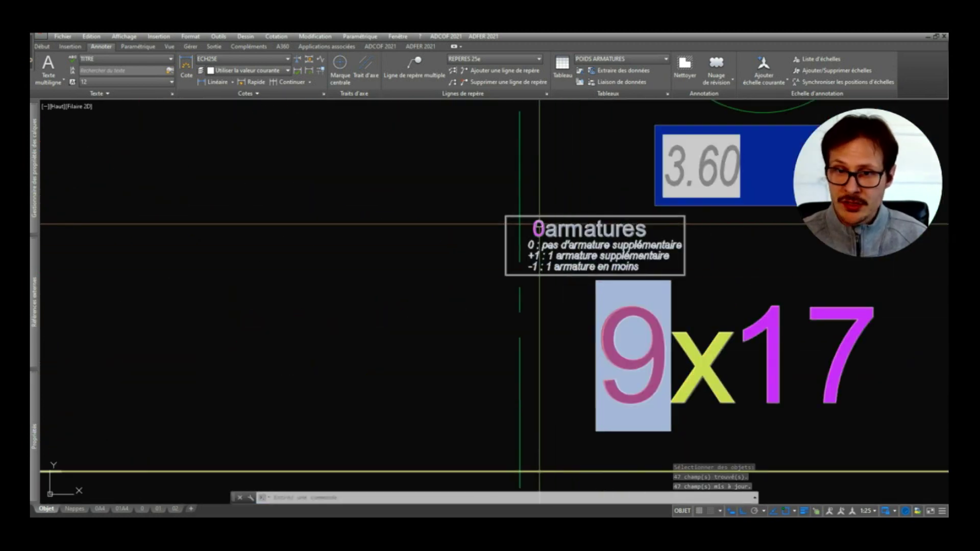
scroll(540, 227, down, 4)
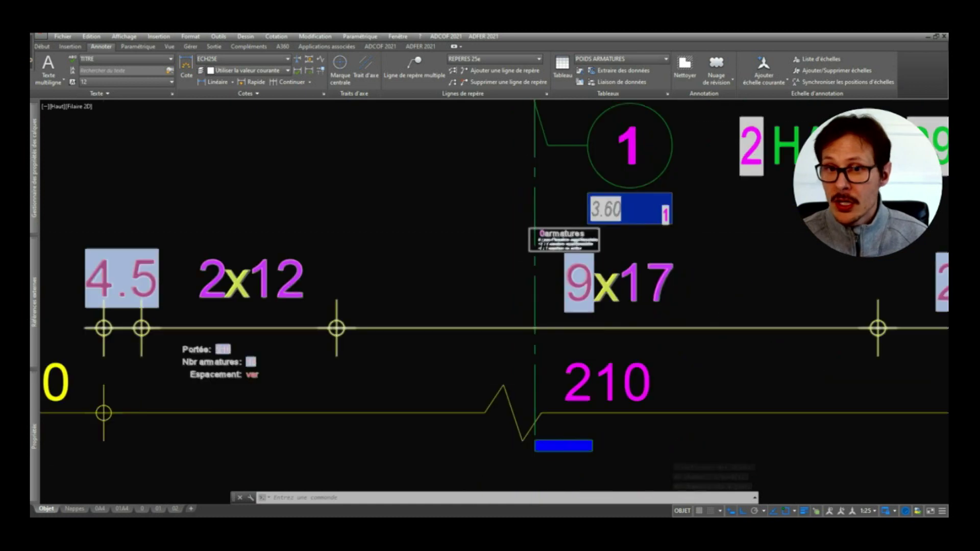
scroll(549, 240, down, 2)
scroll(550, 240, up, 5)
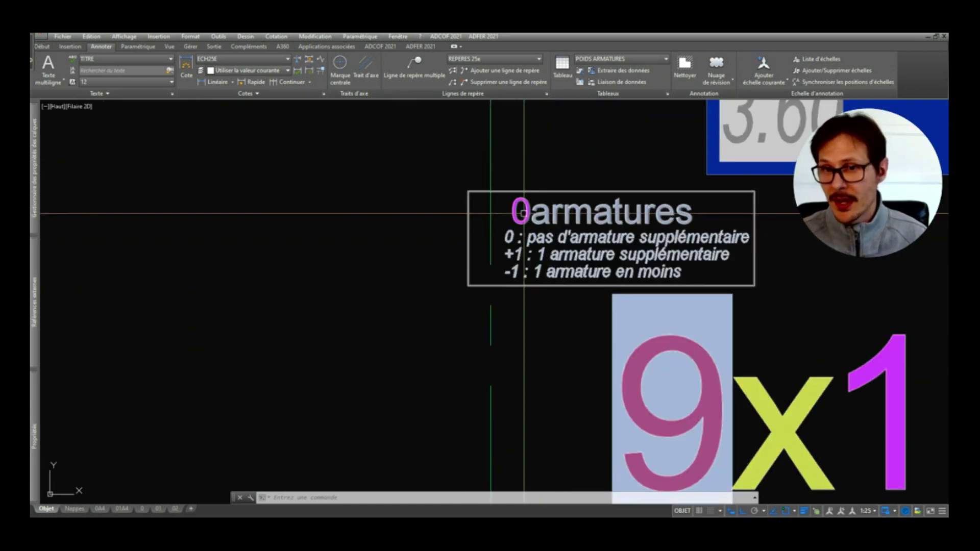
scroll(561, 255, down, 5)
scroll(485, 400, down, 2)
scroll(542, 363, down, 2)
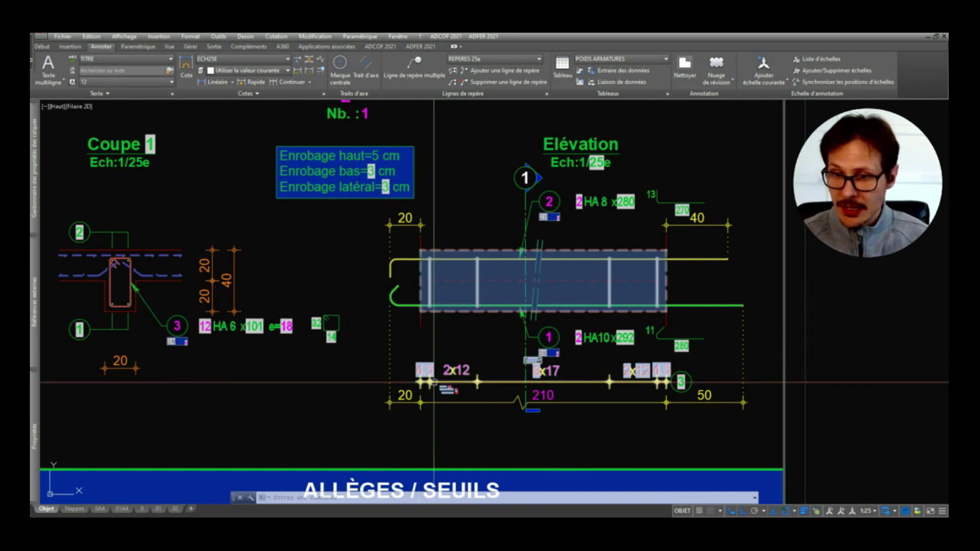
middle_drag(433, 382, 531, 380)
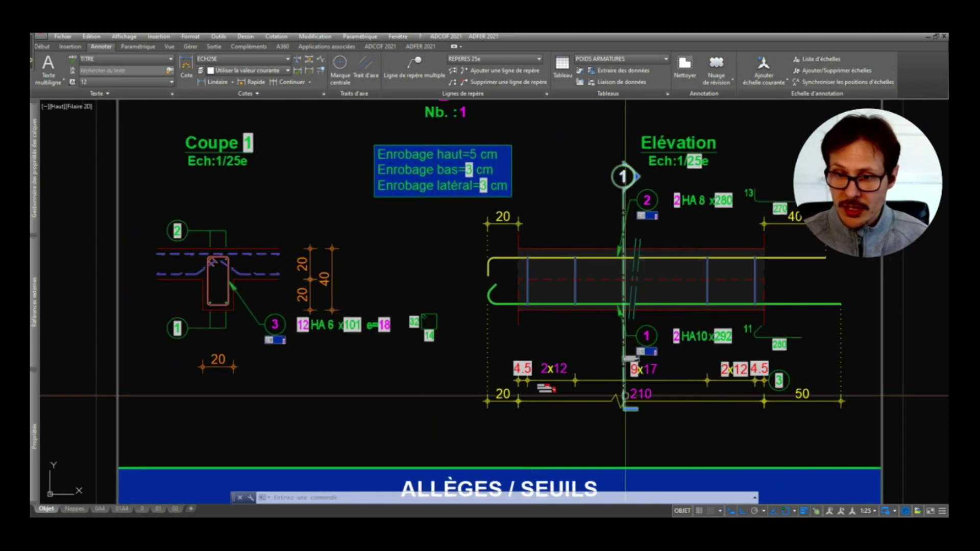
key(Return)
click(245, 316)
click(332, 361)
key(Return)
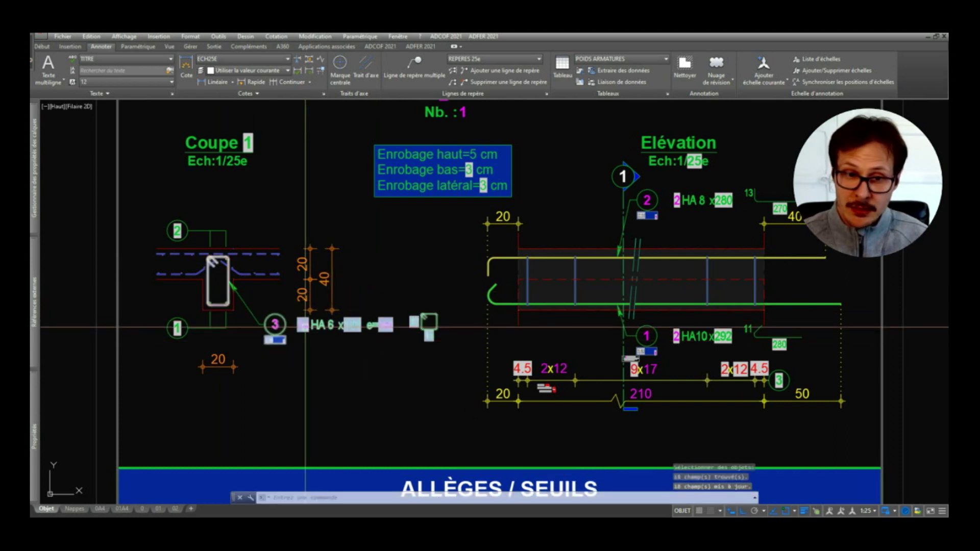
key(Return)
scroll(385, 316, up, 2)
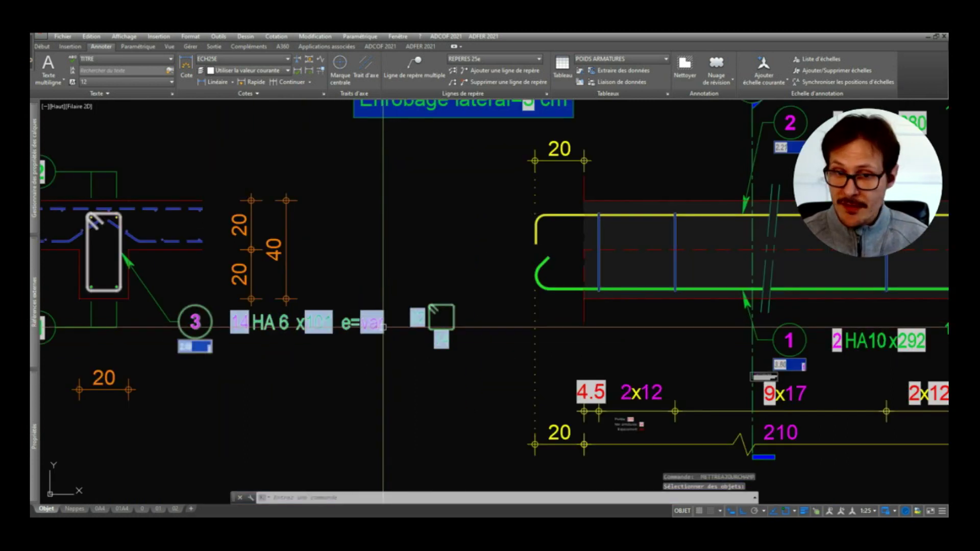
middle_drag(264, 359, 299, 352)
scroll(87, 328, up, 2)
scroll(385, 310, down, 6)
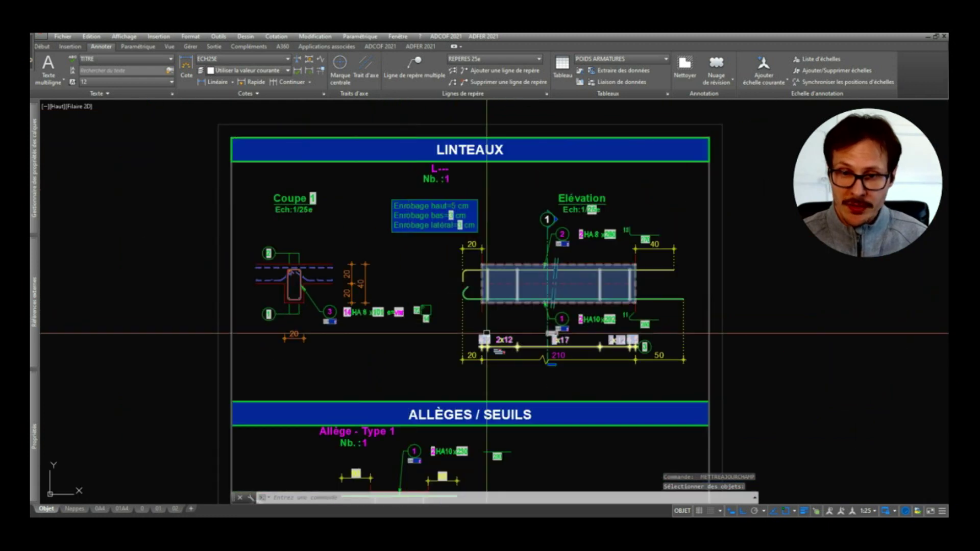
scroll(460, 367, up, 6)
scroll(461, 368, down, 2)
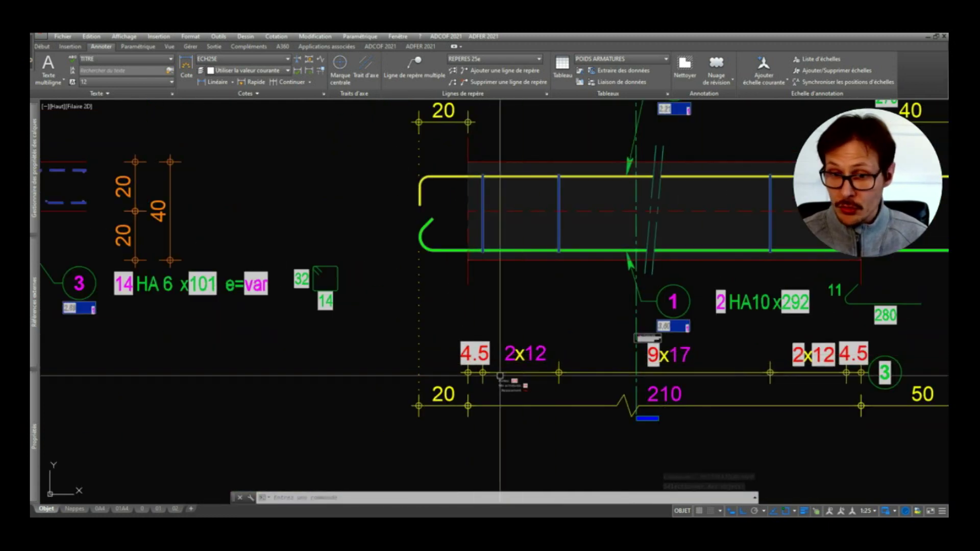
scroll(489, 380, up, 5)
scroll(435, 331, down, 5)
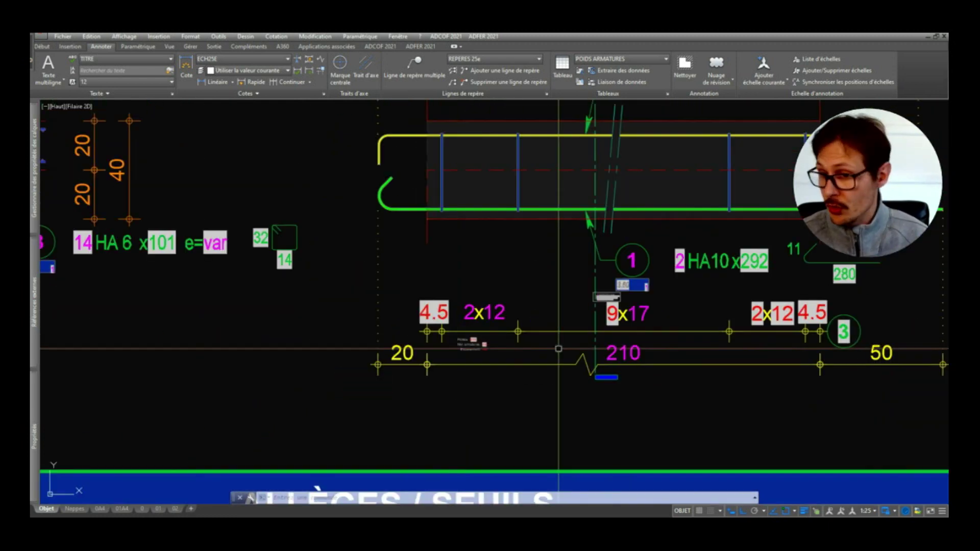
scroll(592, 346, down, 2)
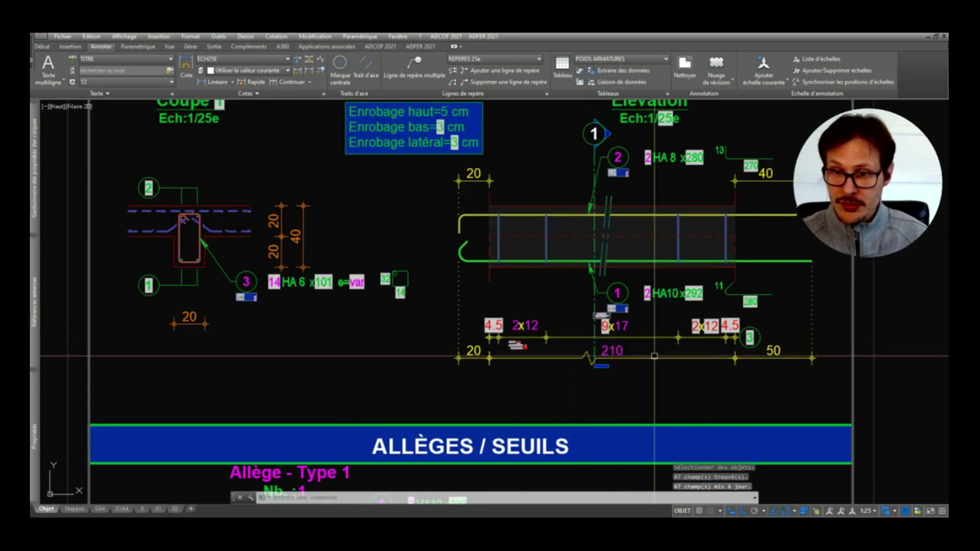
middle_drag(607, 315, 651, 331)
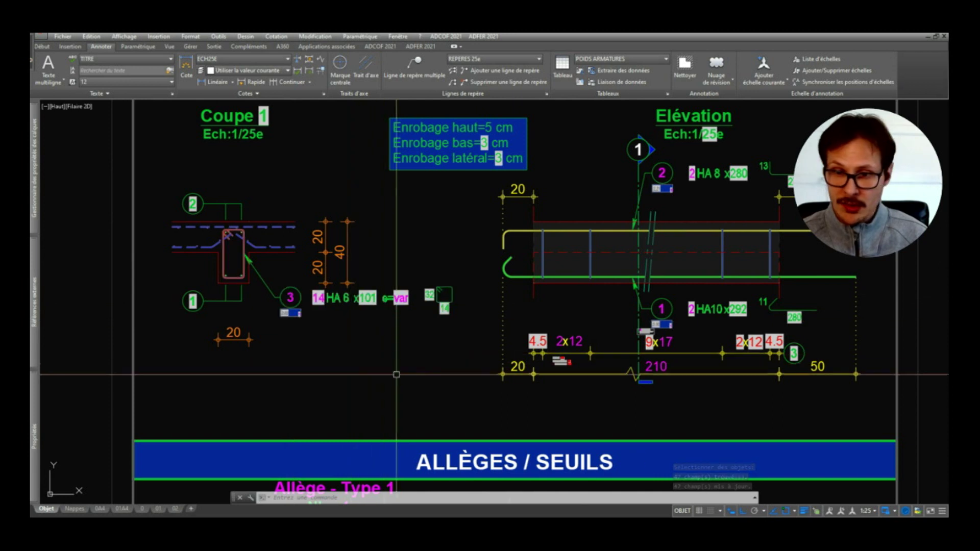
middle_drag(705, 403, 667, 388)
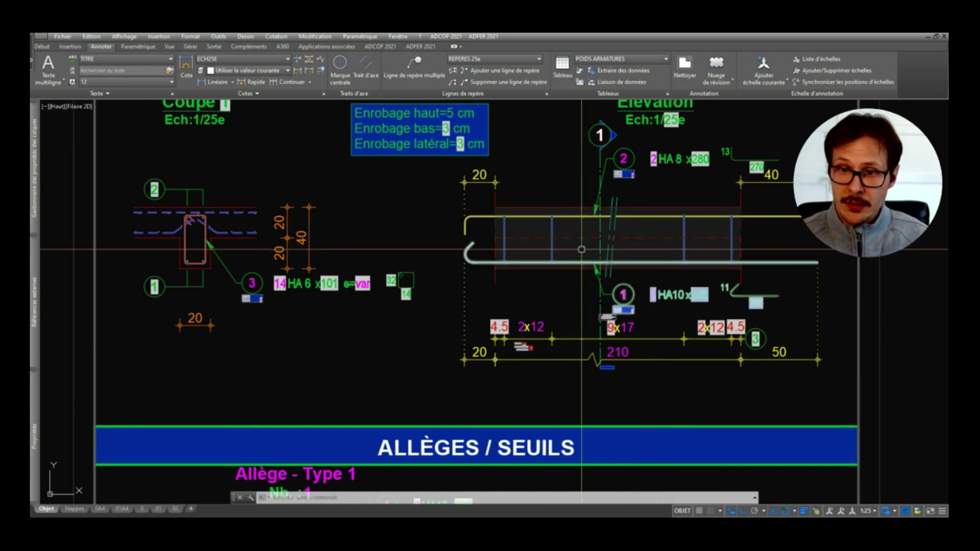
scroll(447, 310, down, 2)
Step: Change the section stirrup to a Cadre Standard 8 mm bar
click(403, 293)
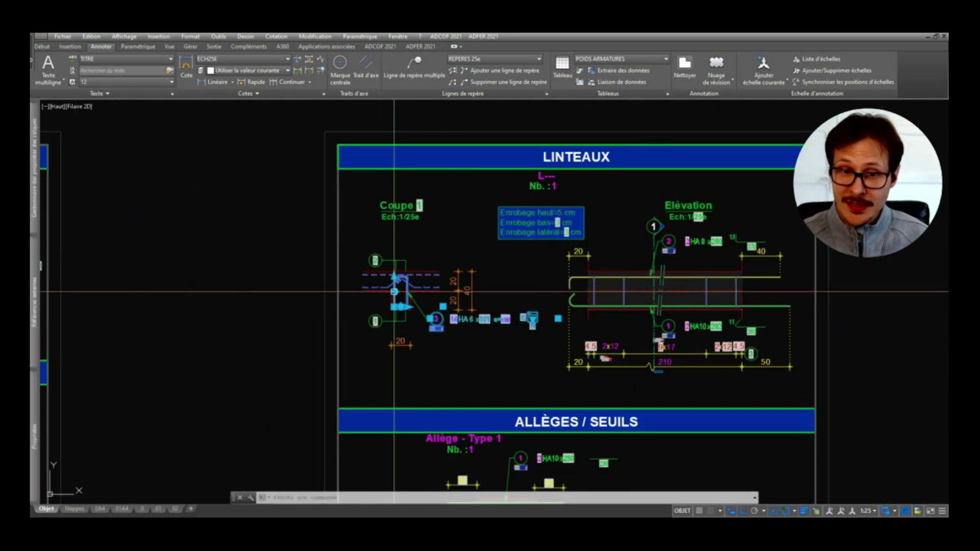
scroll(497, 310, up, 2)
click(553, 323)
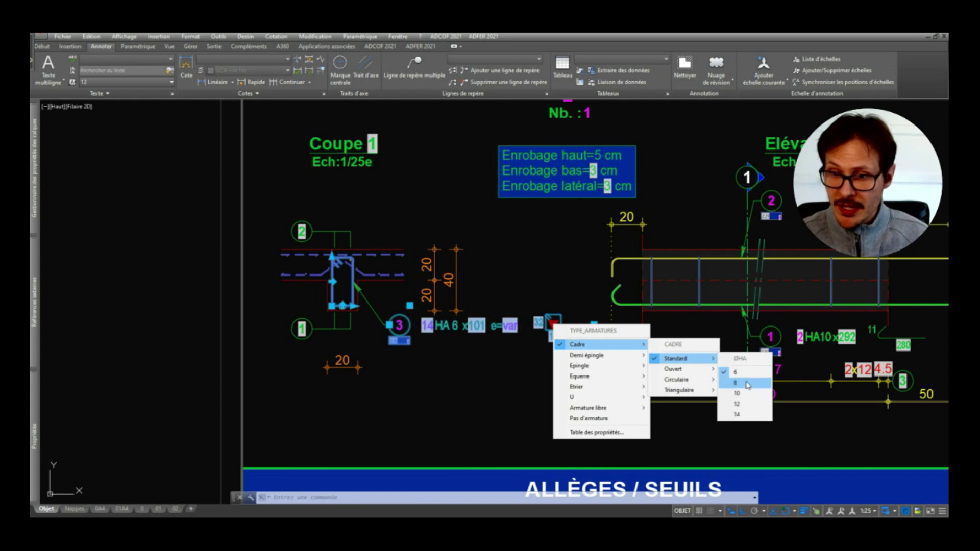
click(747, 383)
scroll(482, 331, up, 5)
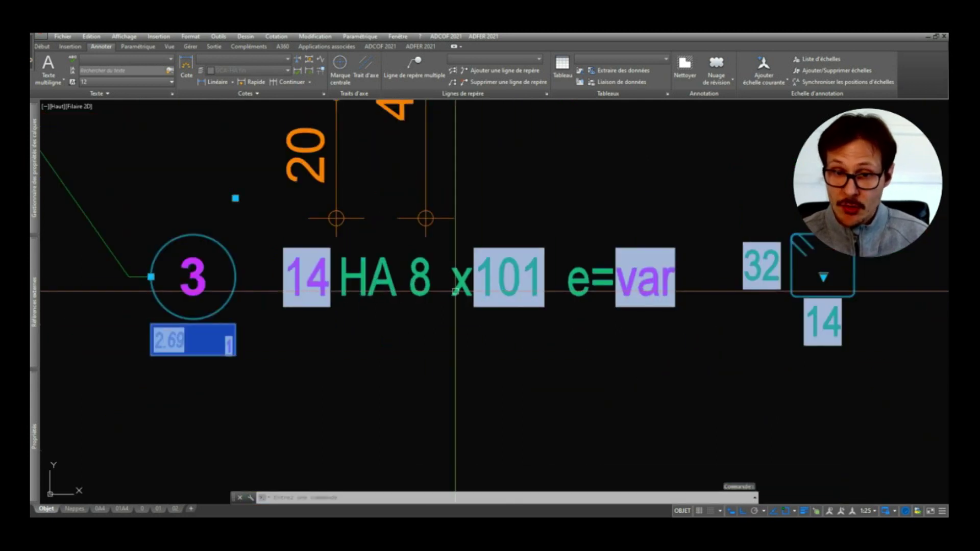
scroll(454, 316, down, 4)
Step: Refresh the stirrup's linked fields so its label reads 14 HA 8 x101
text(METTREAJOURCHAMP)
key(Return)
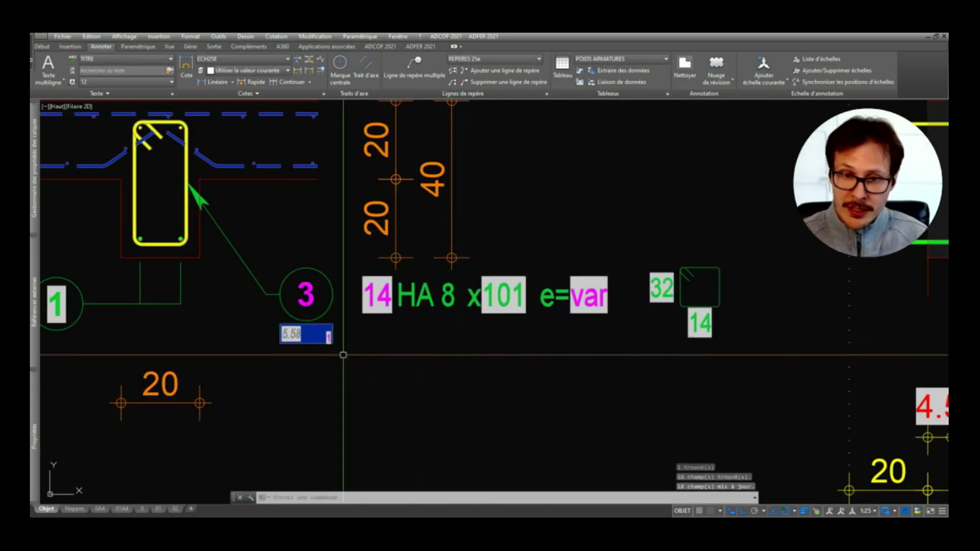
scroll(317, 368, up, 4)
click(428, 324)
key(Return)
scroll(449, 328, down, 5)
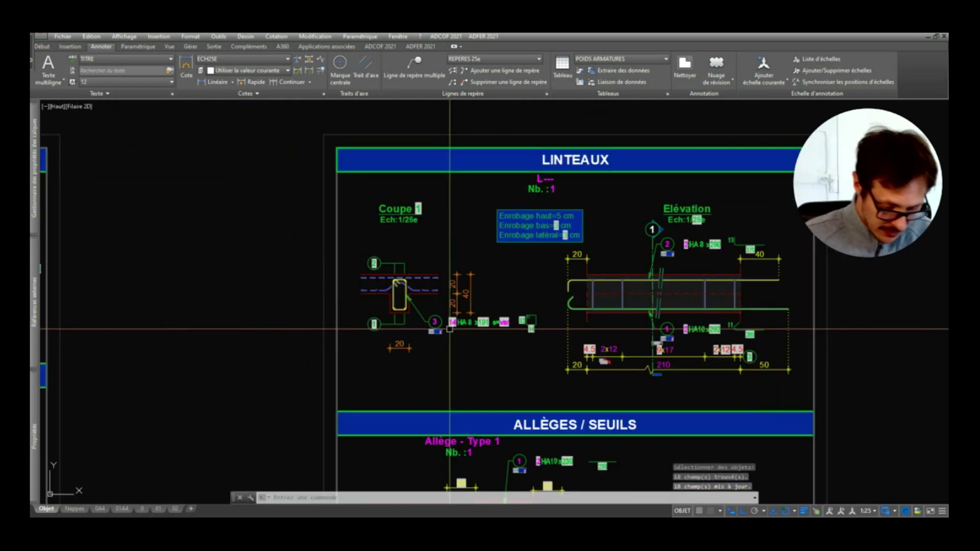
text(POIDS)
key(Return)
Step: Total the lintel's POIDS_HA in a POIDS ARMATURES table placed below the section
click(202, 128)
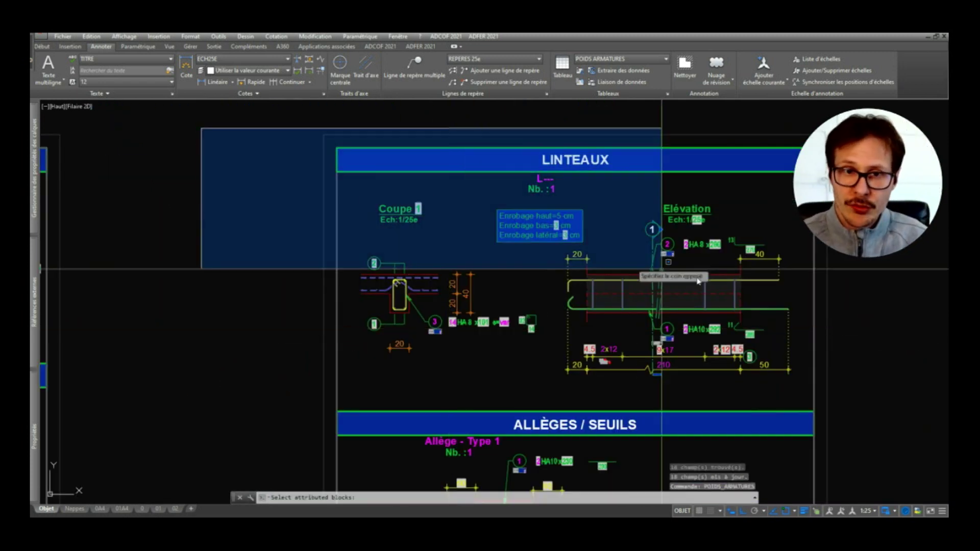
click(848, 437)
key(Return)
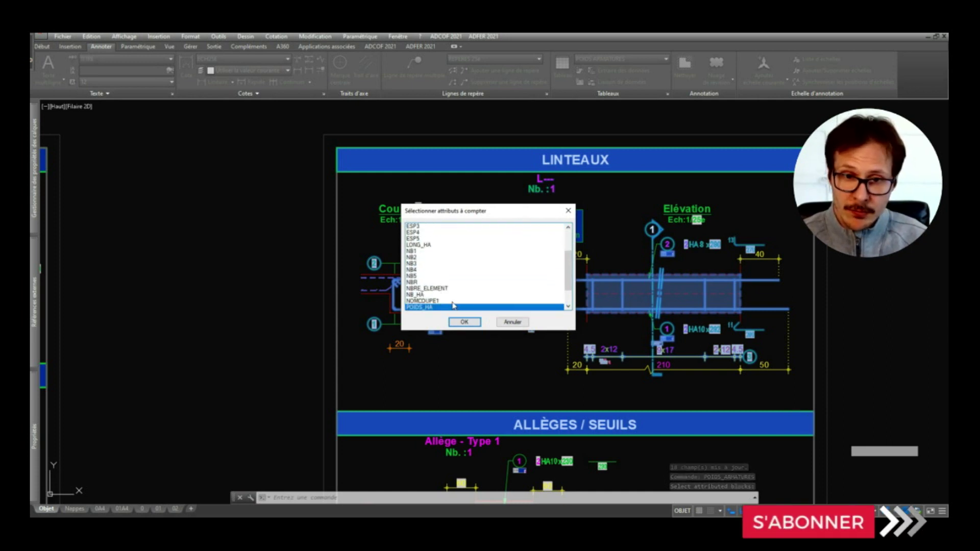
click(464, 321)
click(411, 368)
Step: Pan and zoom between the Coupe section, weight table and rebar elevation
scroll(549, 408, up, 4)
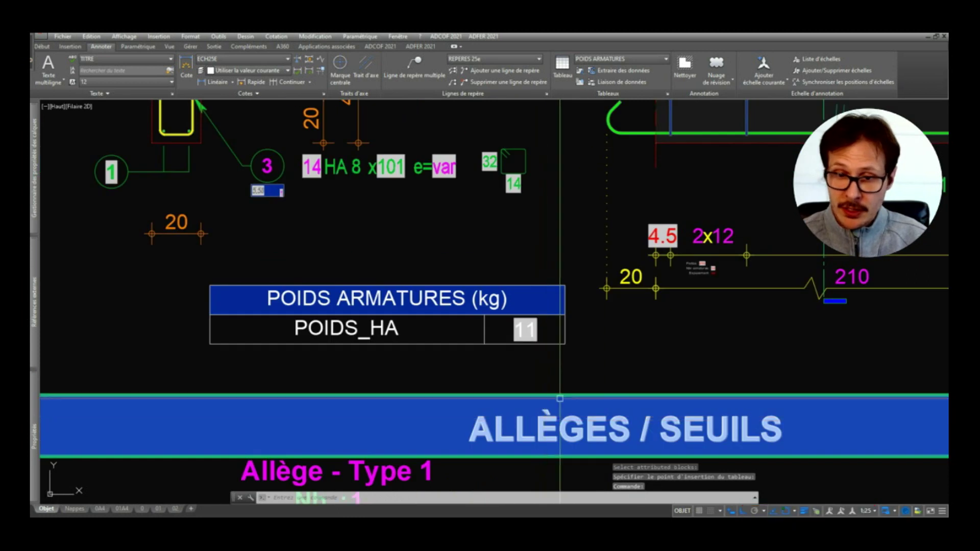
mouse_move(560, 398)
middle_down()
mouse_move(607, 418)
mouse_move(558, 392)
middle_up()
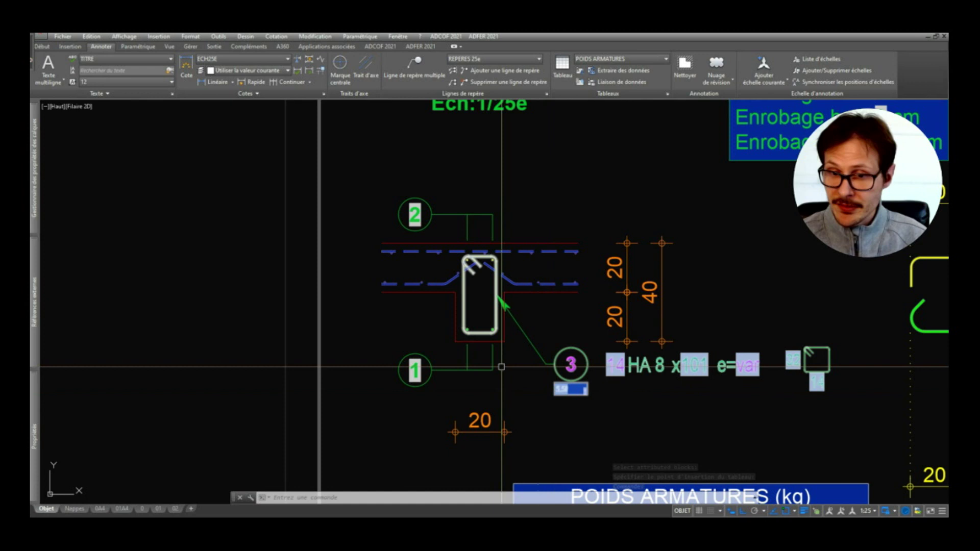
scroll(501, 366, down, 2)
middle_drag(846, 447, 705, 431)
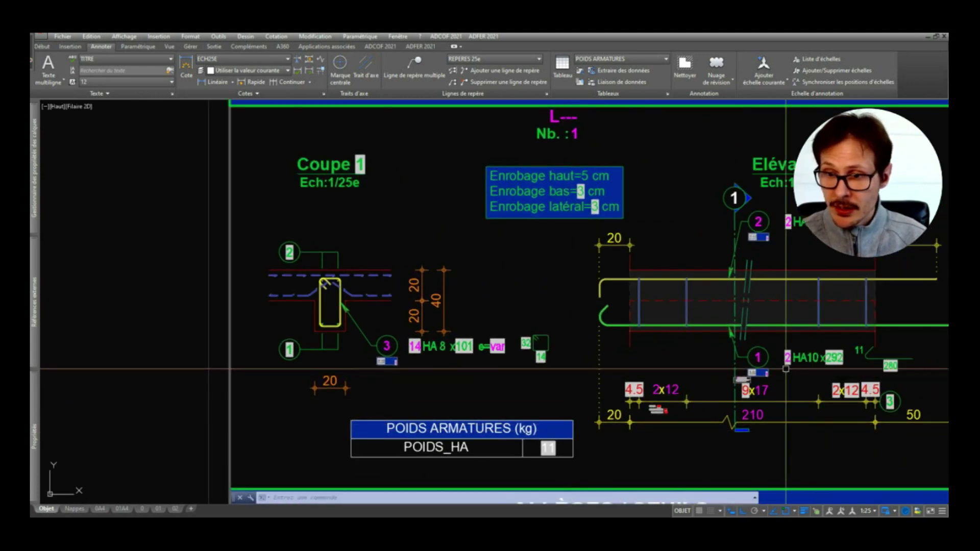
scroll(786, 369, up, 4)
middle_drag(814, 184, 698, 284)
scroll(668, 167, down, 2)
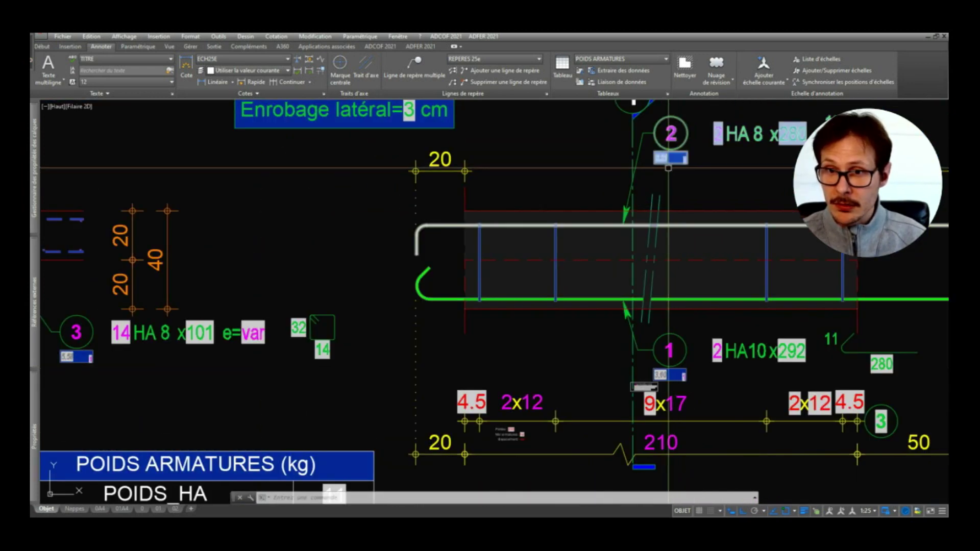
middle_drag(659, 365, 705, 254)
Step: Zoom in on bar 1 in the elevation, then reframe the whole lintel sheet
scroll(704, 253, down, 2)
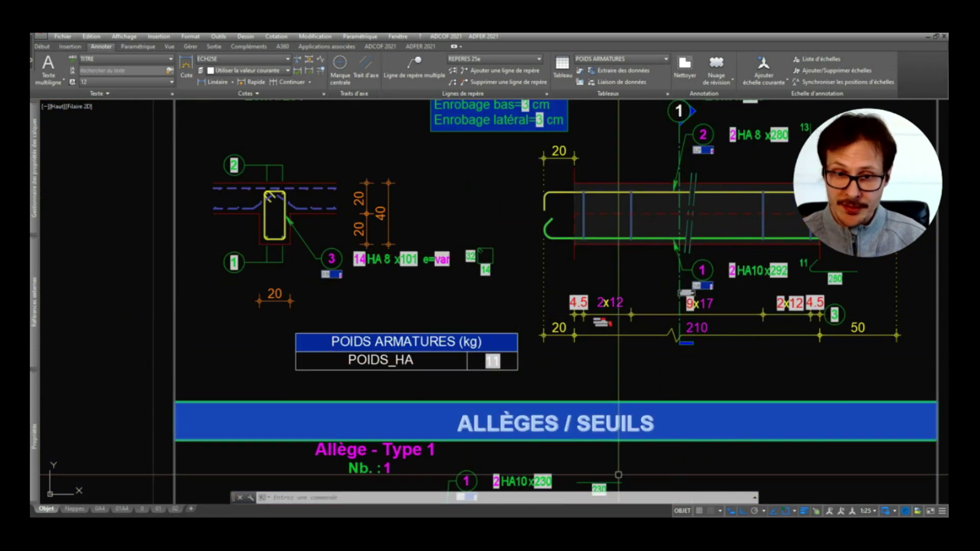
scroll(658, 286, up, 2)
scroll(663, 306, up, 2)
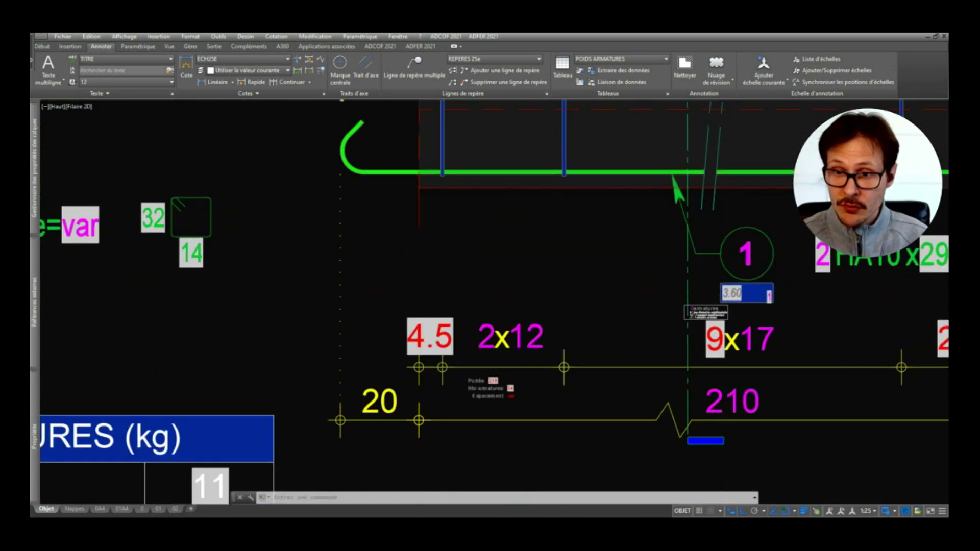
scroll(715, 276, up, 1)
middle_drag(741, 174, 665, 370)
scroll(634, 201, down, 1)
middle_drag(635, 201, 635, 321)
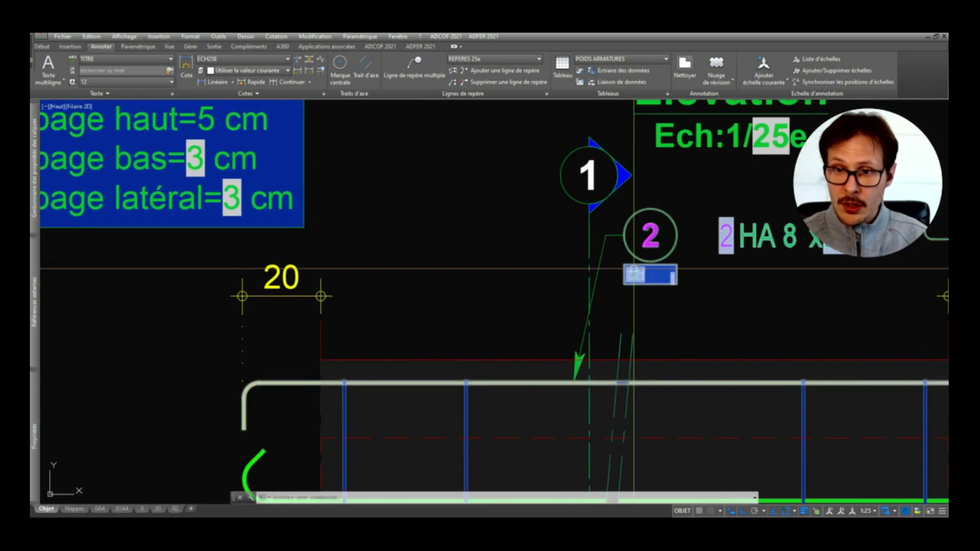
scroll(750, 235, down, 4)
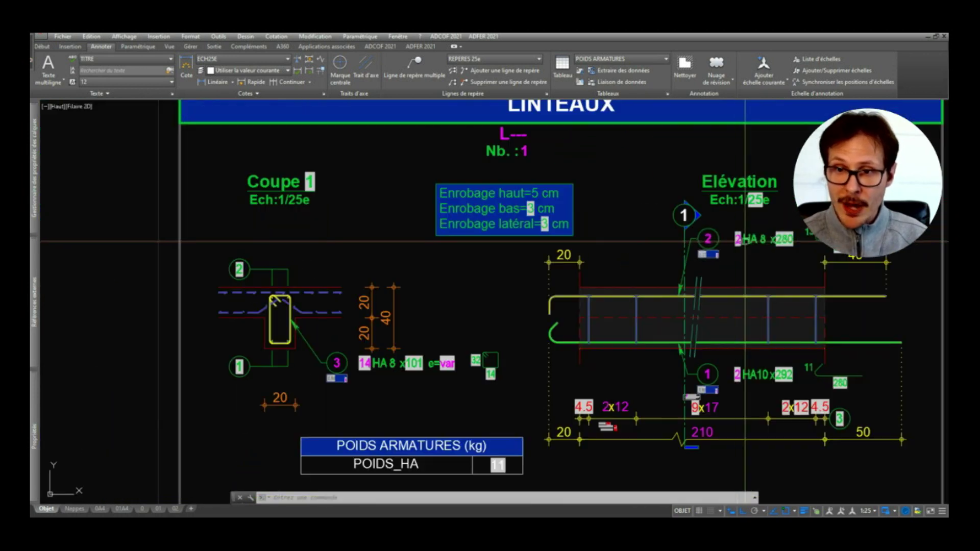
Step: Set the lintel title block to L1 with 10 elements and refresh the sheet's fields
double_click(519, 136)
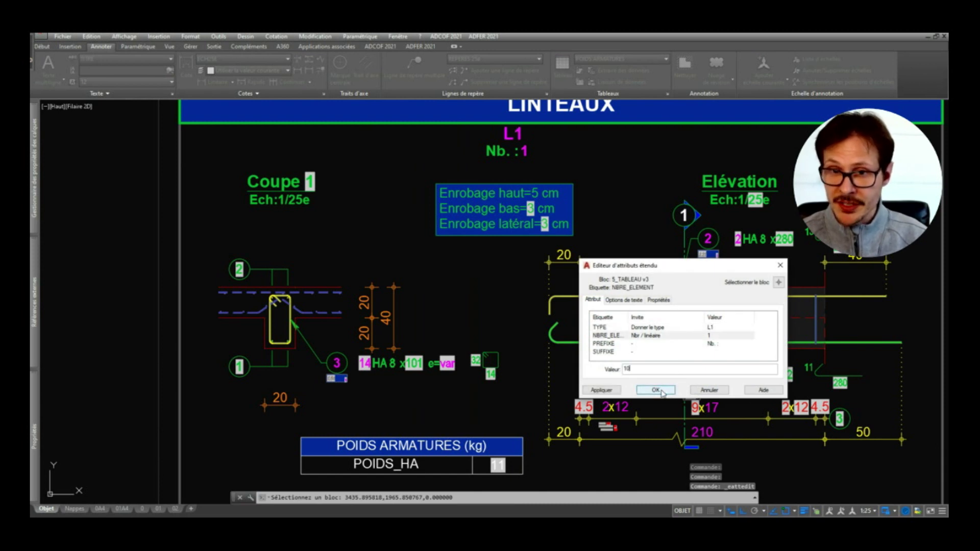
click(661, 391)
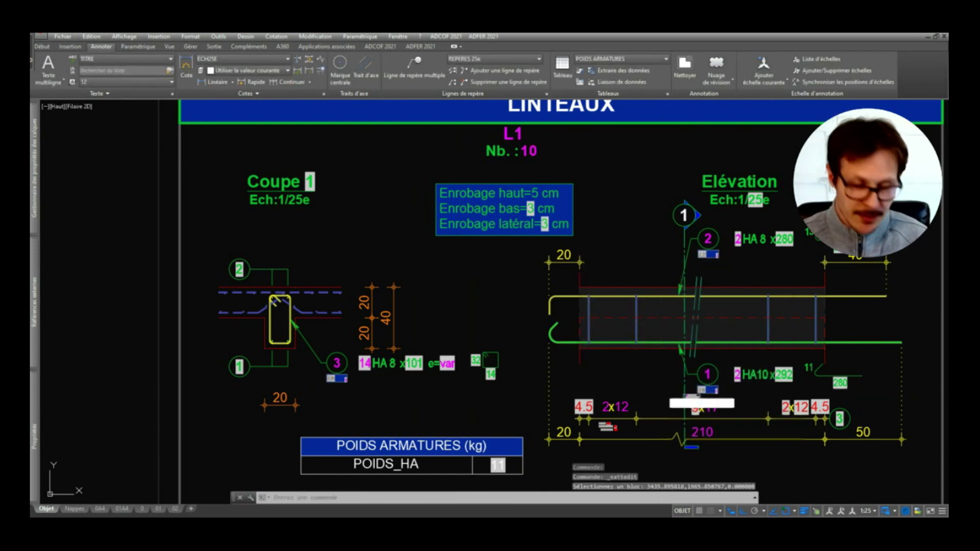
text(METTREAJOURCHAMP)
key(Return)
scroll(784, 146, down, 2)
scroll(785, 146, down, 2)
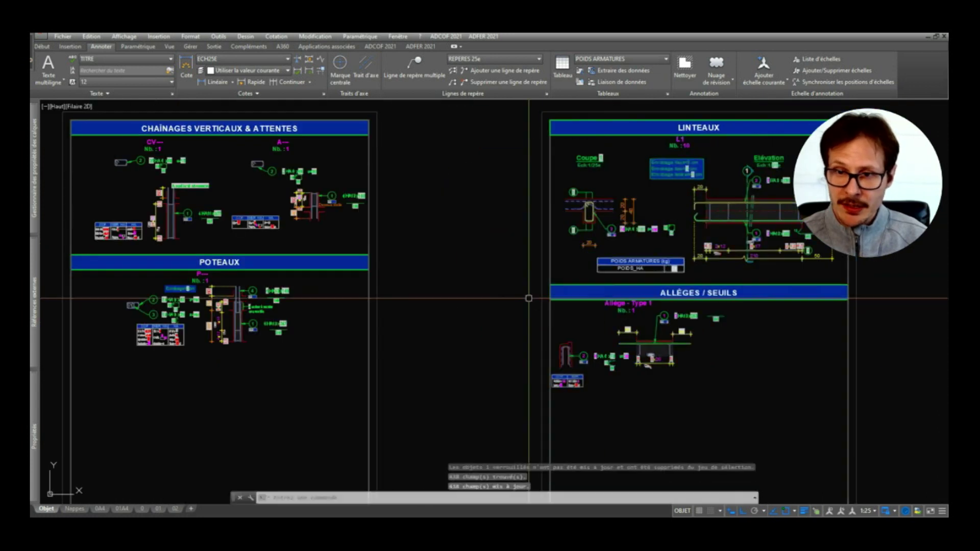
scroll(663, 230, up, 3)
scroll(594, 331, down, 1)
click(782, 133)
click(415, 333)
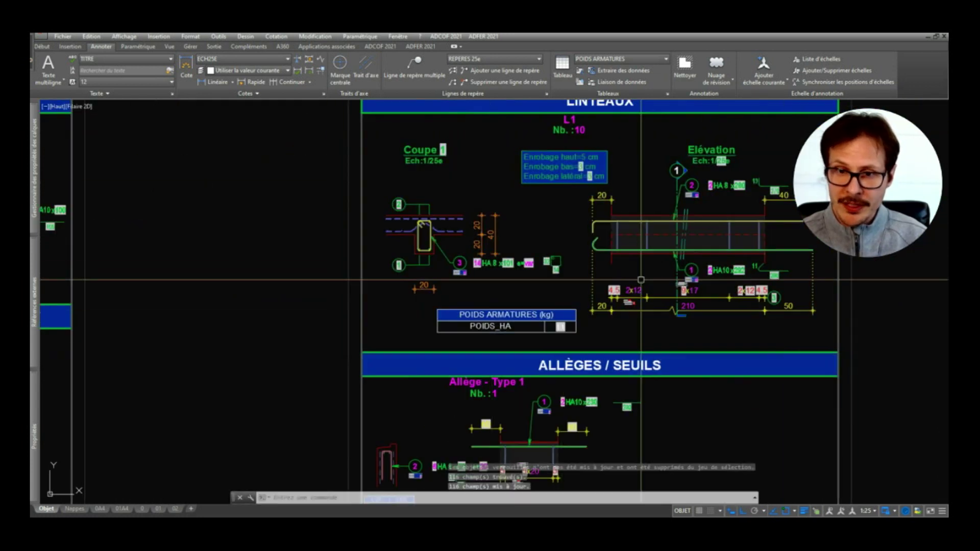
click(798, 131)
click(390, 352)
key(Return)
scroll(539, 324, up, 4)
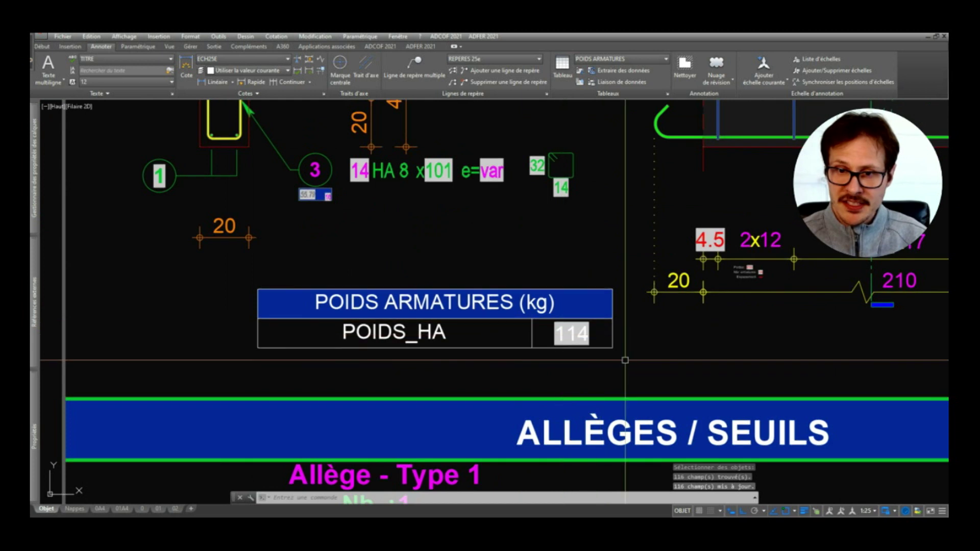
middle_drag(301, 208, 383, 313)
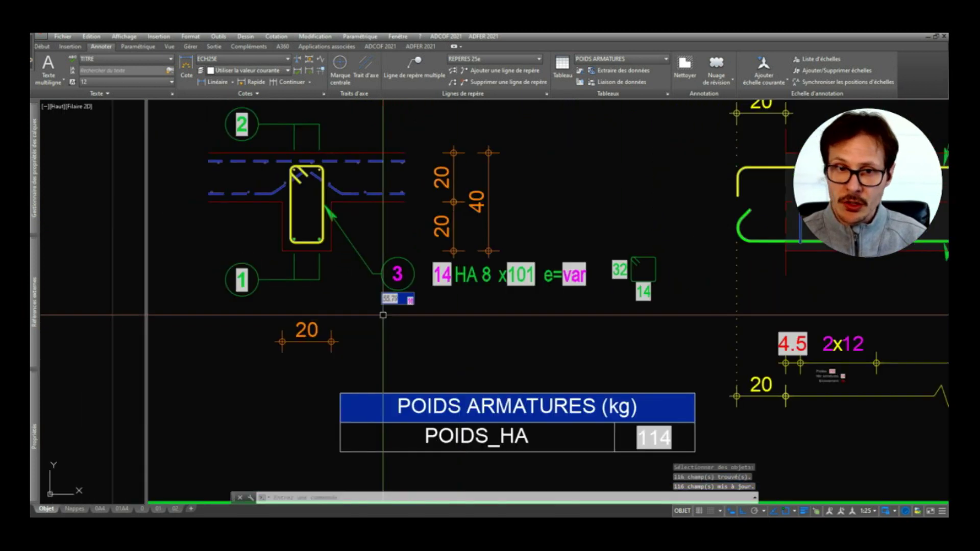
scroll(383, 309, up, 6)
scroll(399, 262, down, 5)
mouse_move(738, 193)
middle_down()
mouse_move(520, 213)
mouse_move(542, 107)
middle_up()
scroll(519, 213, up, 3)
scroll(563, 308, up, 3)
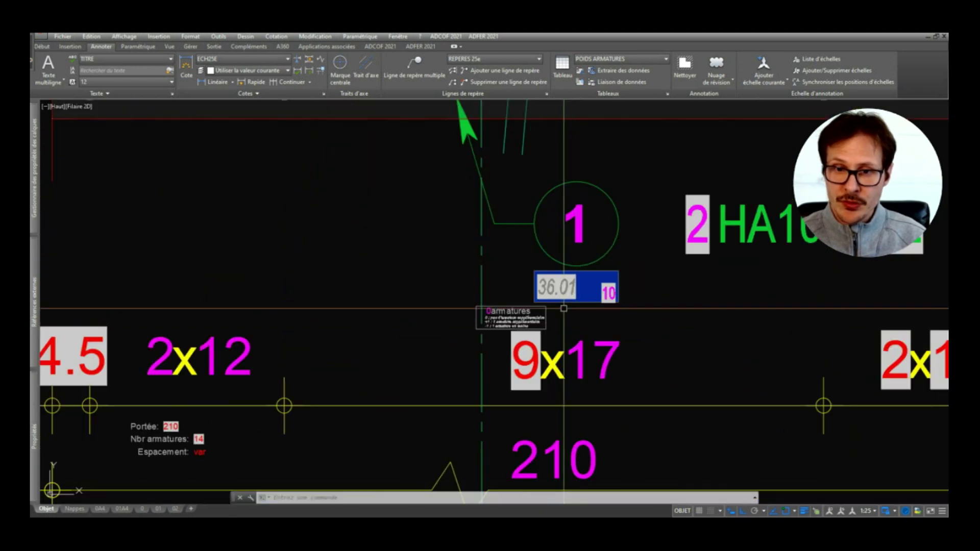
scroll(596, 379, down, 8)
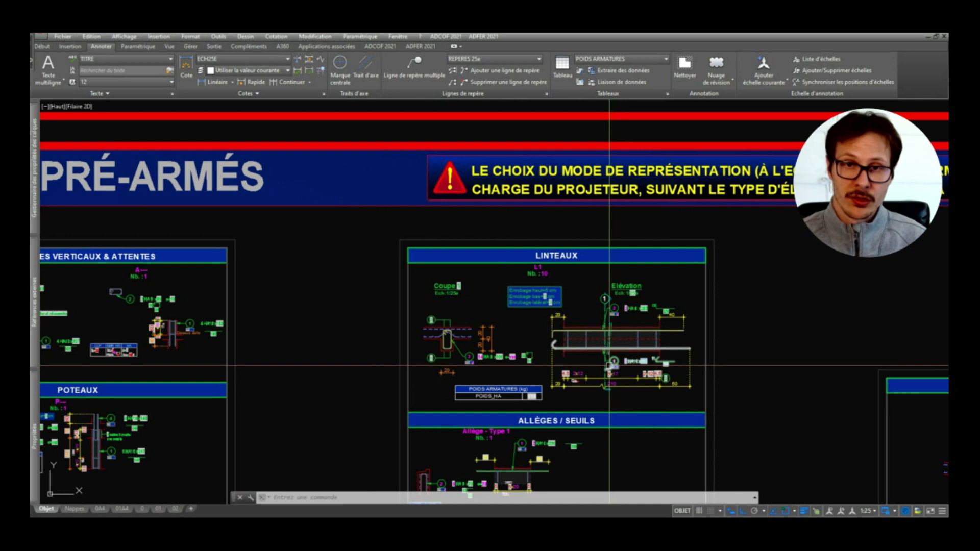
click(589, 350)
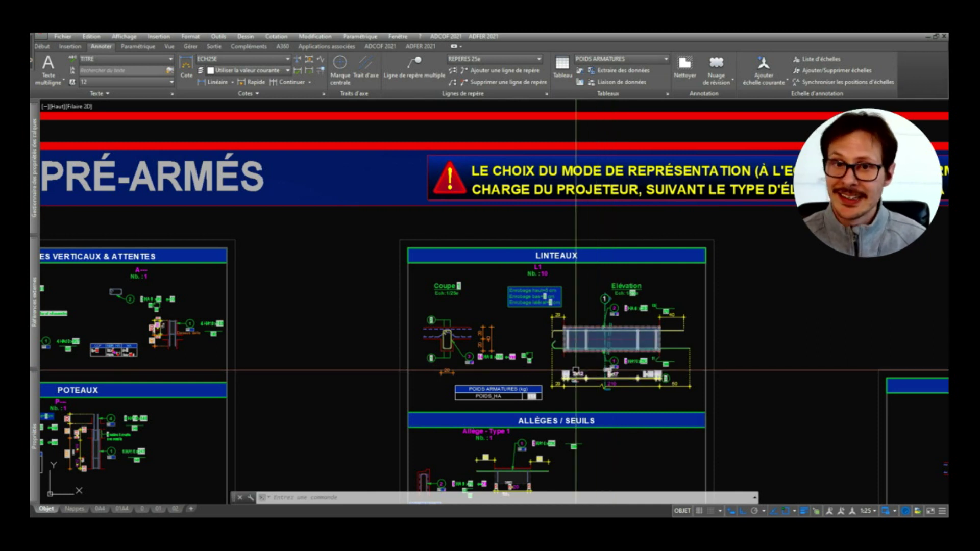
scroll(575, 370, up, 3)
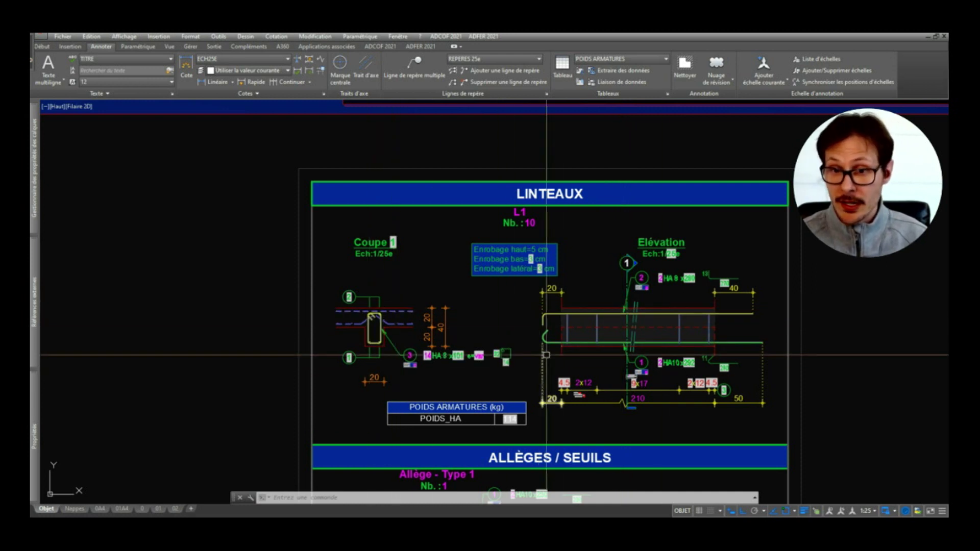
click(556, 341)
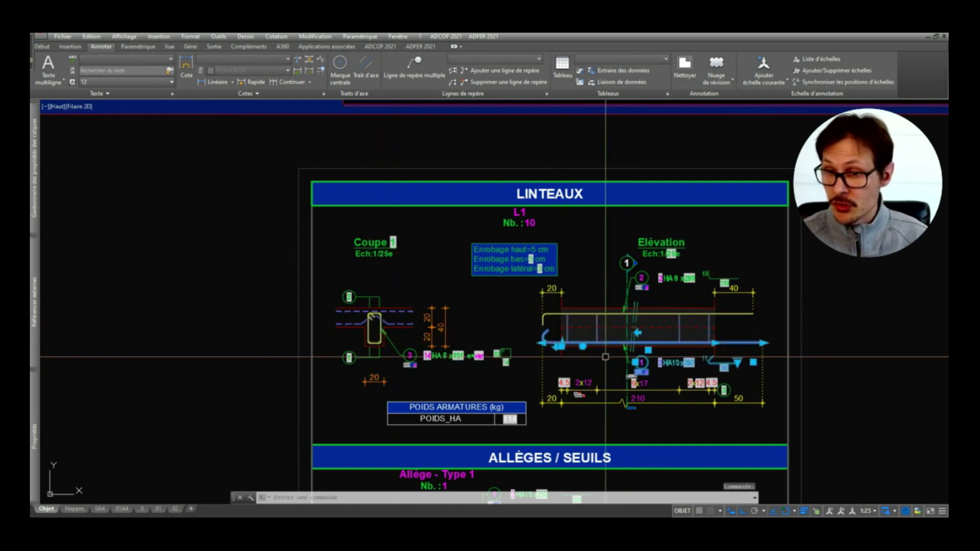
middle_drag(541, 382, 536, 339)
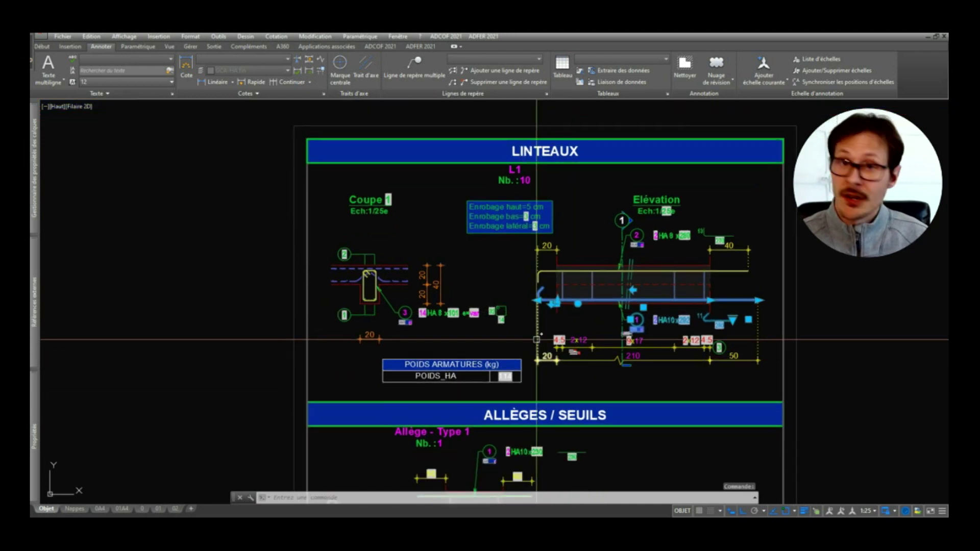
key(Escape)
scroll(393, 309, up, 2)
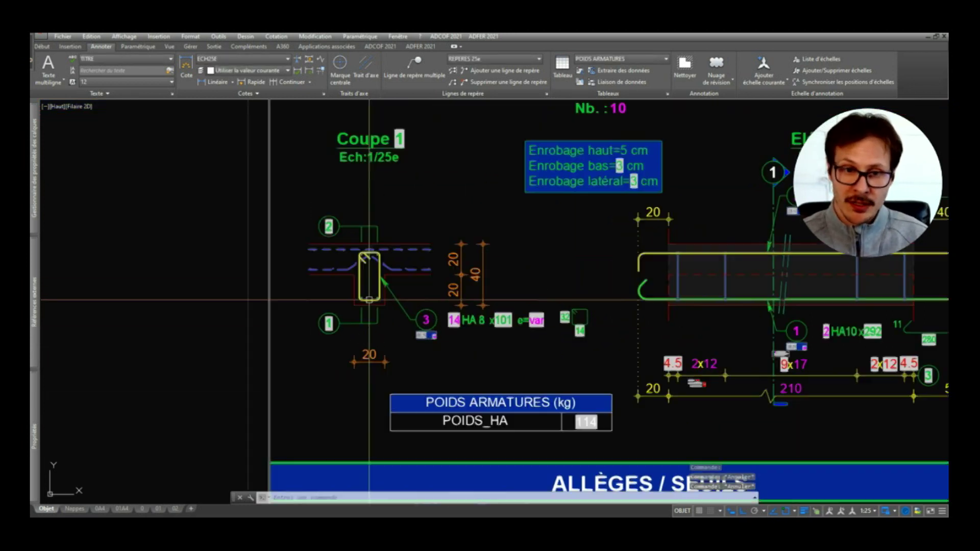
scroll(393, 308, up, 2)
scroll(394, 309, down, 4)
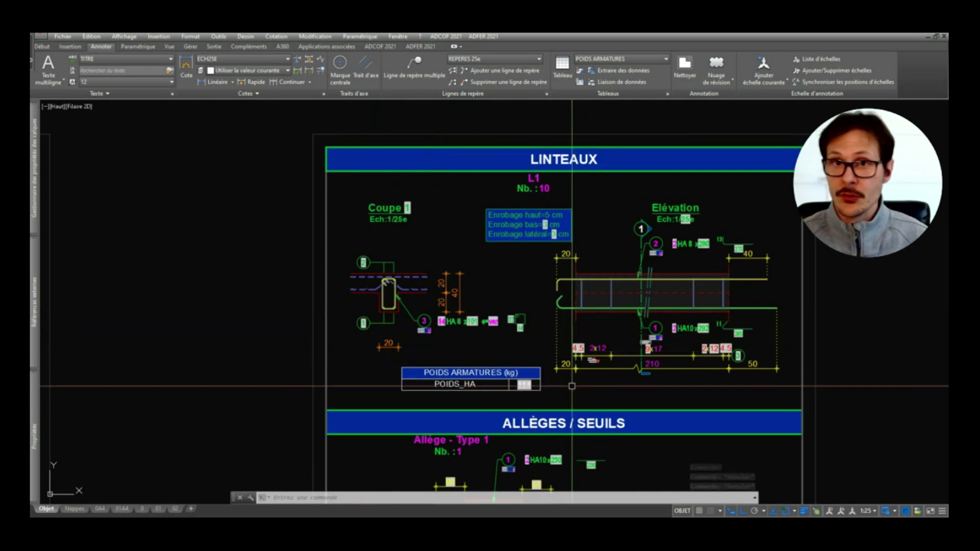
double_click(533, 174)
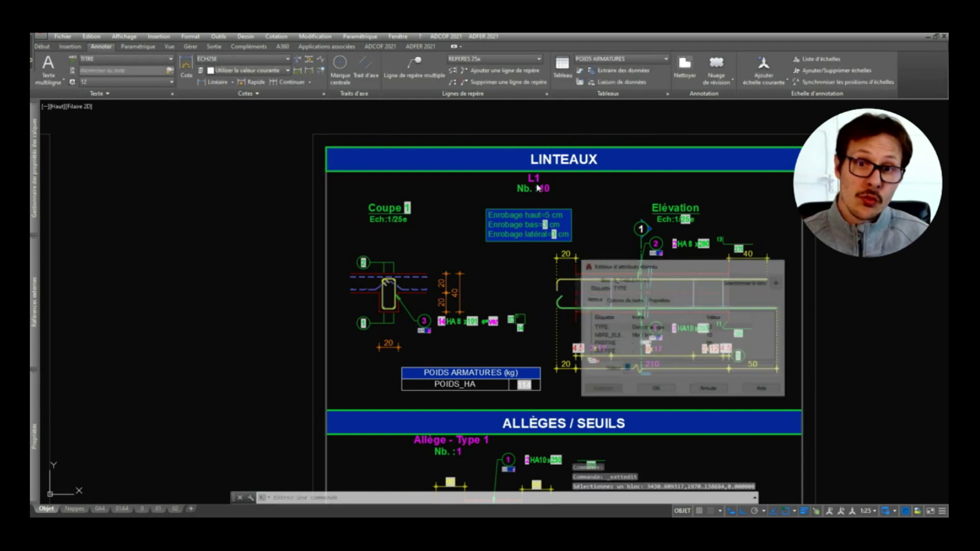
key(Return)
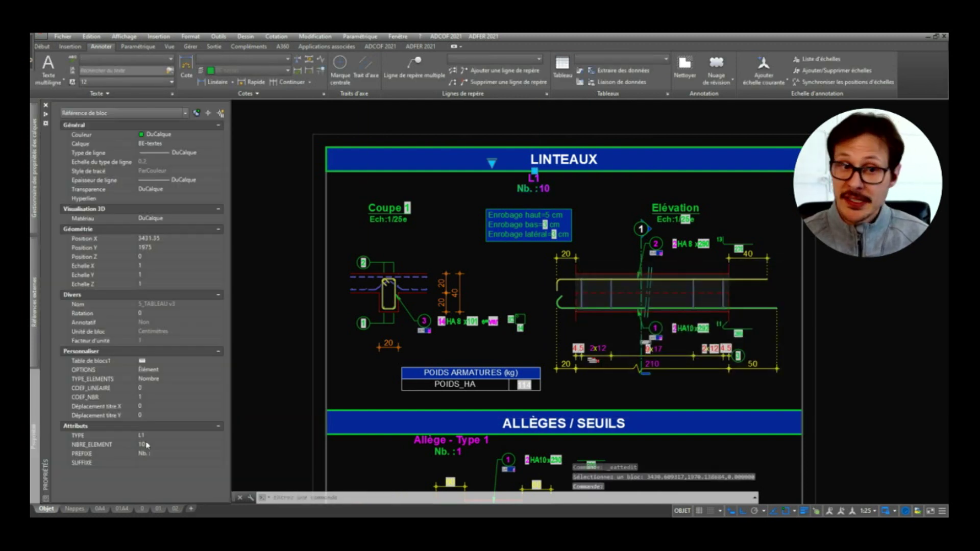
key(Escape)
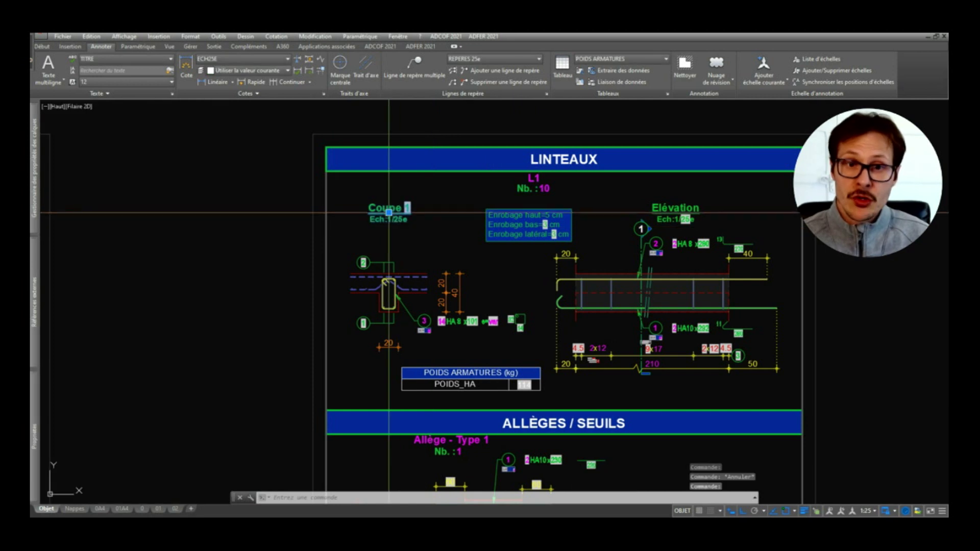
double_click(389, 215)
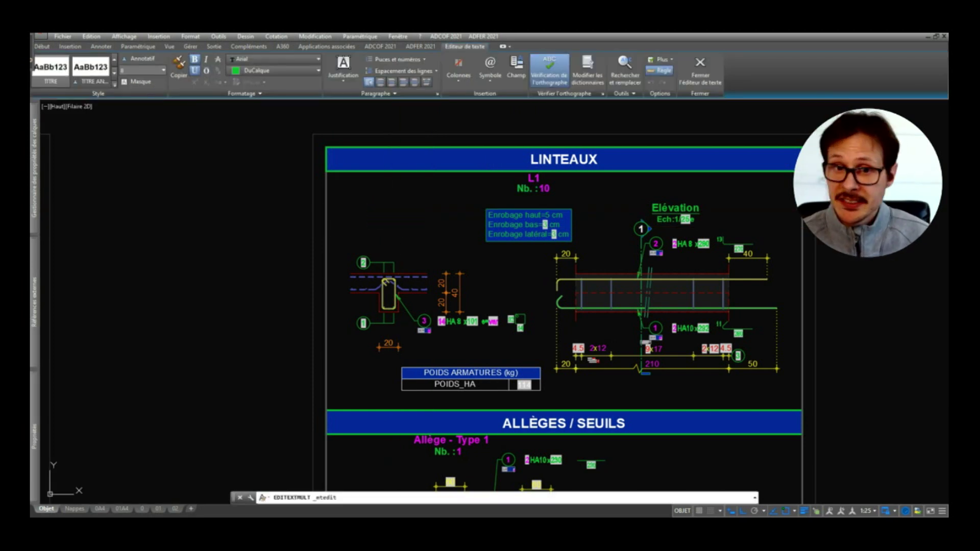
key(Escape)
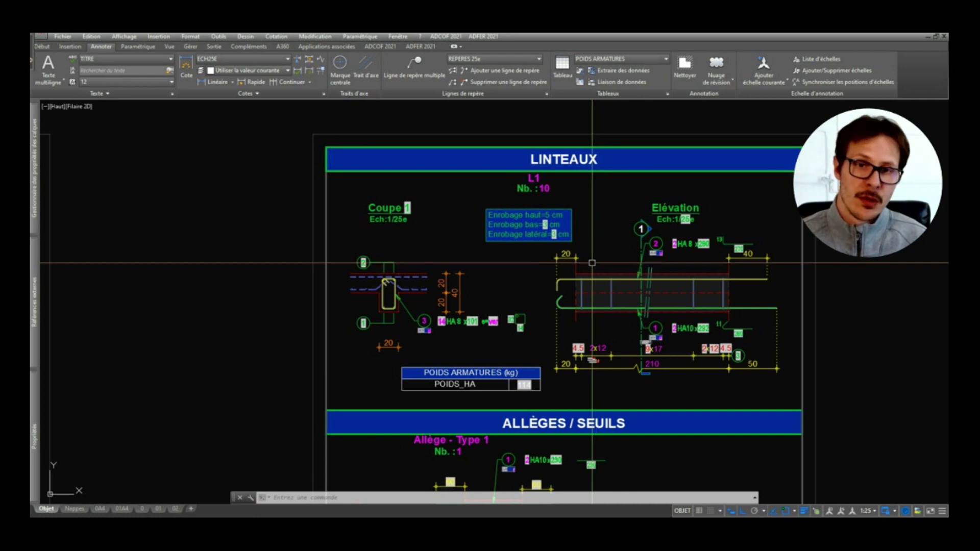
Step: Pan from the library sheets to the empty REPERAGES sheet's title block
scroll(563, 176, down, 5)
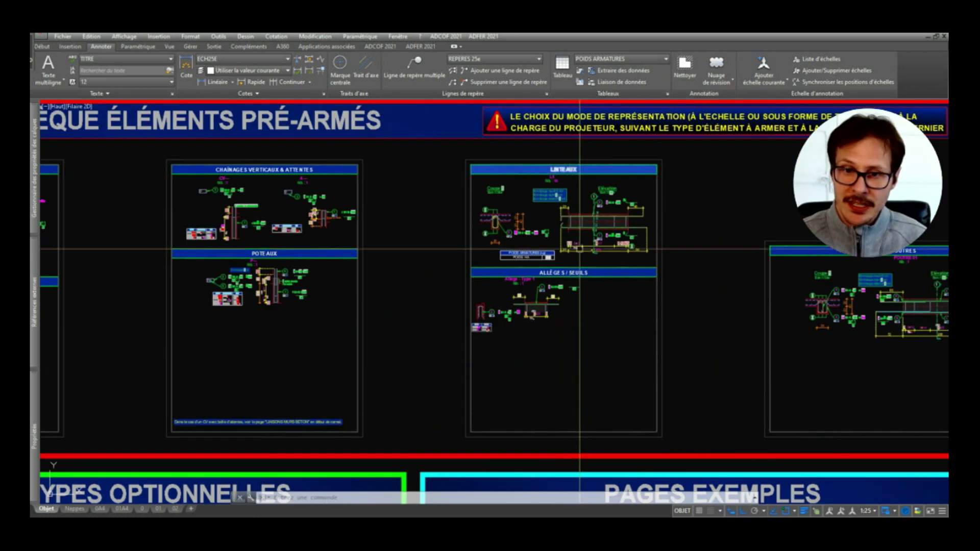
middle_drag(348, 278, 728, 315)
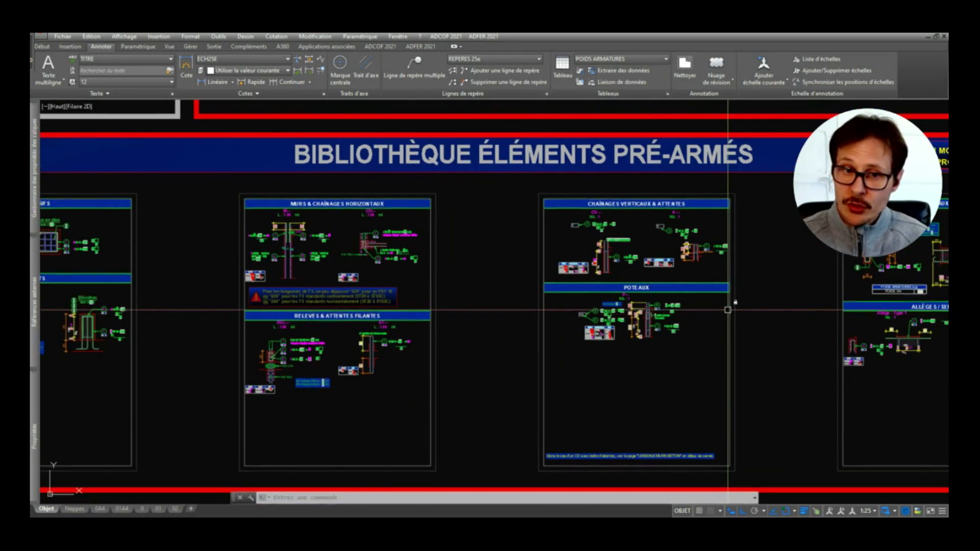
scroll(727, 310, down, 5)
middle_drag(302, 235, 461, 276)
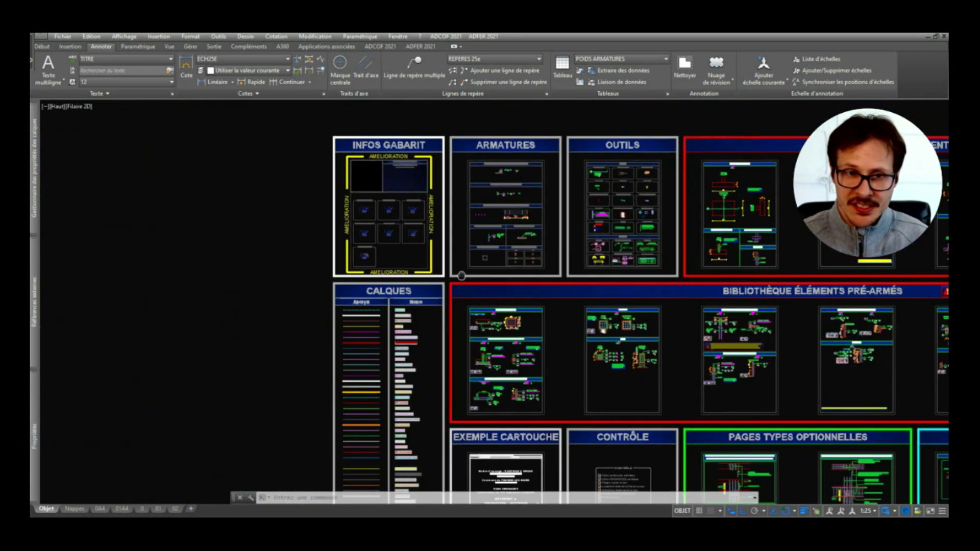
scroll(414, 219, down, 3)
mouse_move(685, 394)
middle_down()
mouse_move(609, 302)
mouse_move(522, 288)
middle_up()
scroll(698, 292, up, 6)
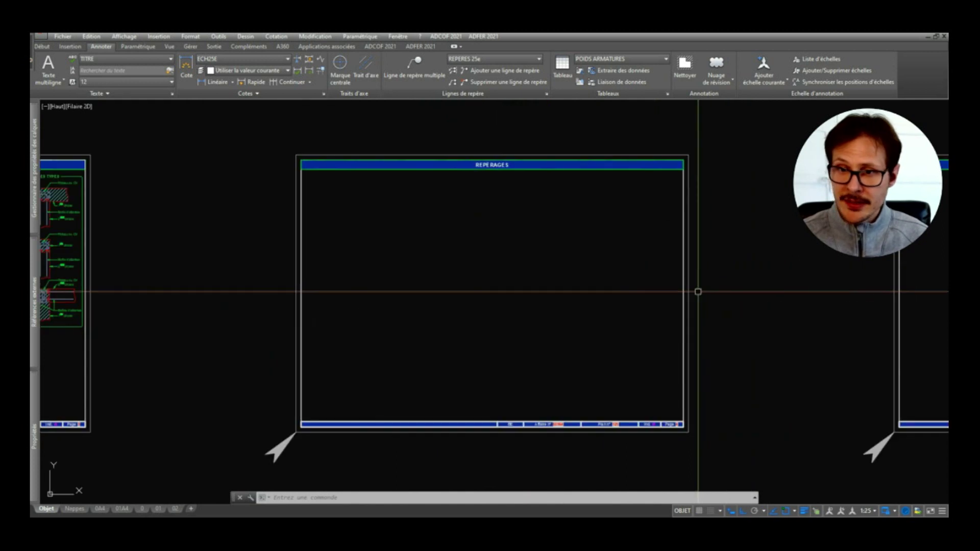
scroll(647, 431, up, 4)
middle_drag(665, 447, 773, 362)
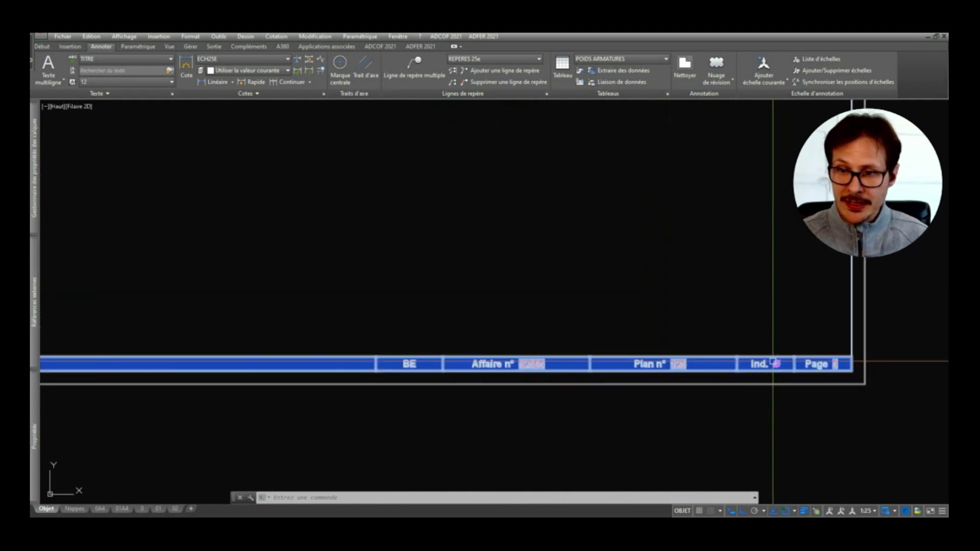
scroll(548, 368, down, 3)
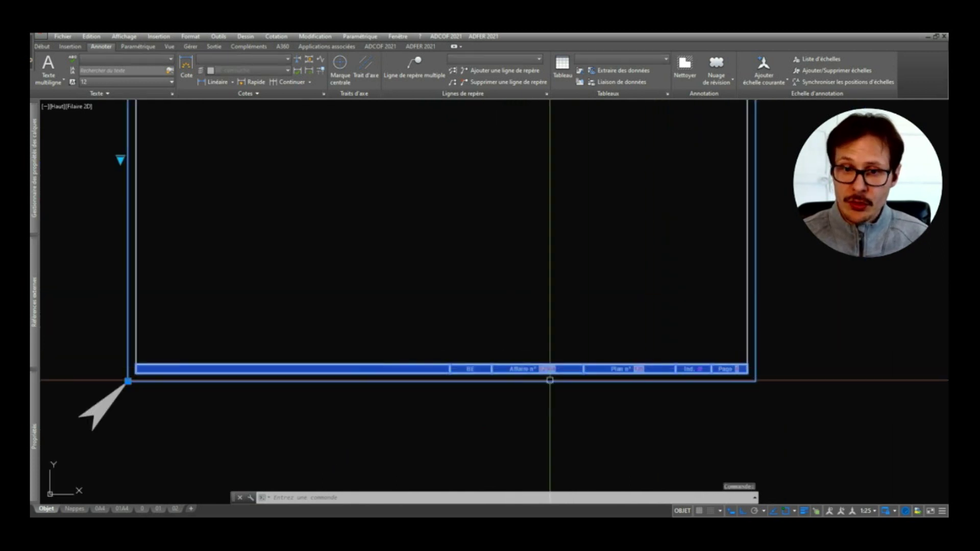
scroll(615, 389, up, 3)
Step: Show the drawing's custom properties, listing PLAN 4561 and AFFAIRE 4545468
key(Escape)
key(Escape)
scroll(715, 400, down, 3)
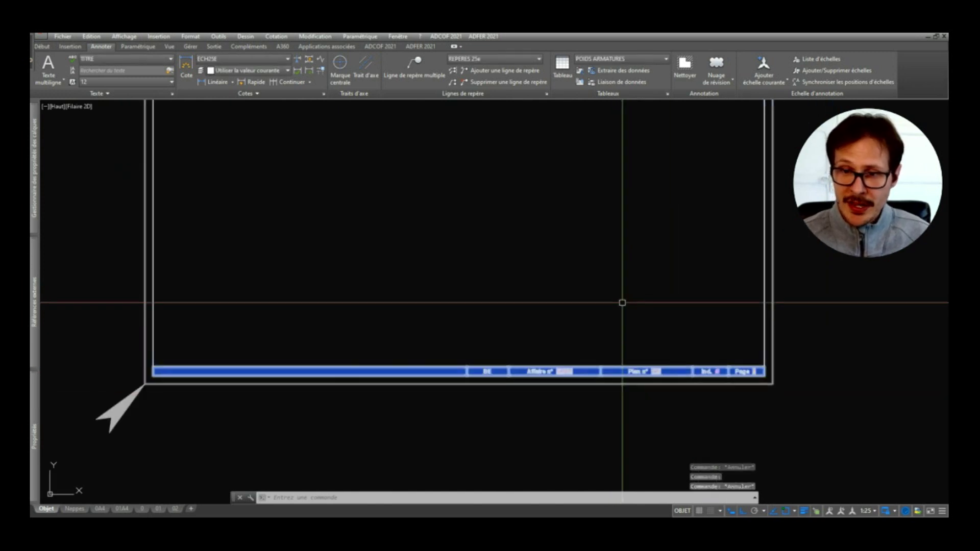
scroll(623, 299, up, 3)
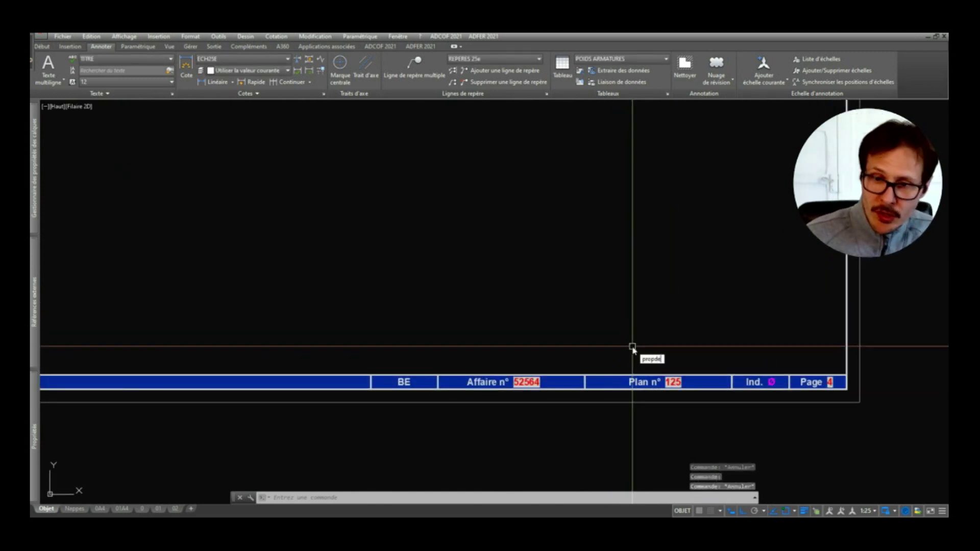
key(Return)
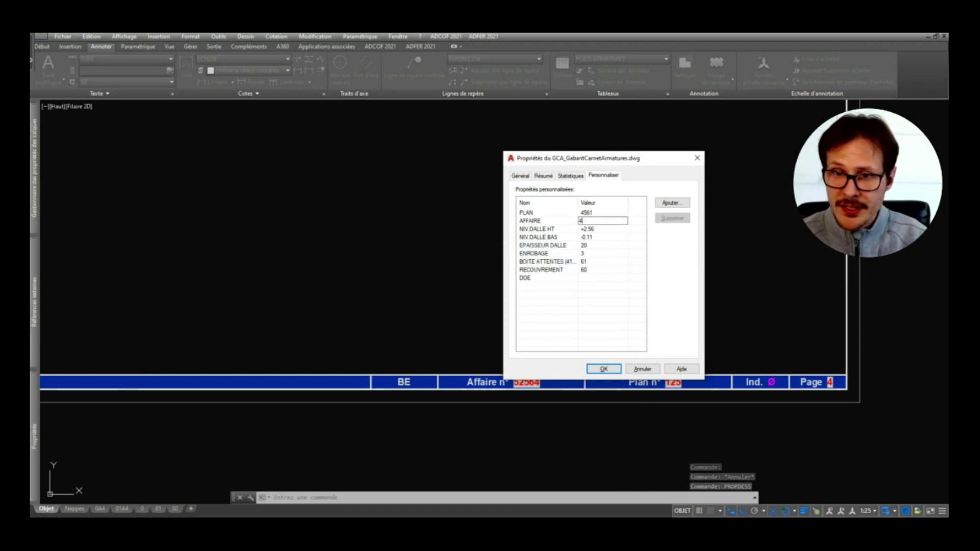
Step: Accept the drawing properties and update the fields with MAJCHAMP
click(606, 368)
text(ajchamp)
key(Return)
click(586, 400)
click(707, 357)
key(Return)
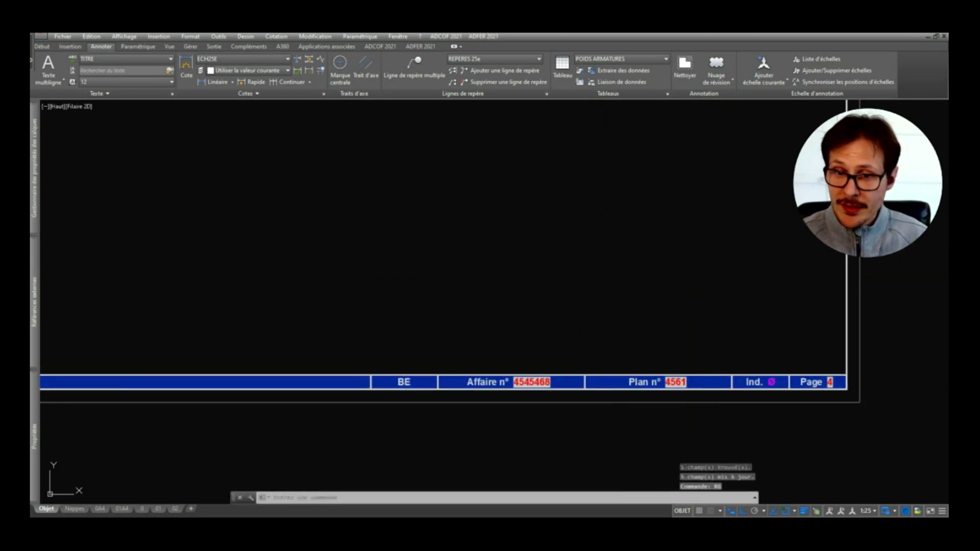
Step: Zoom in to check the title strips now read Affaire 4545468 and Plan 4561
scroll(508, 388, down, 1)
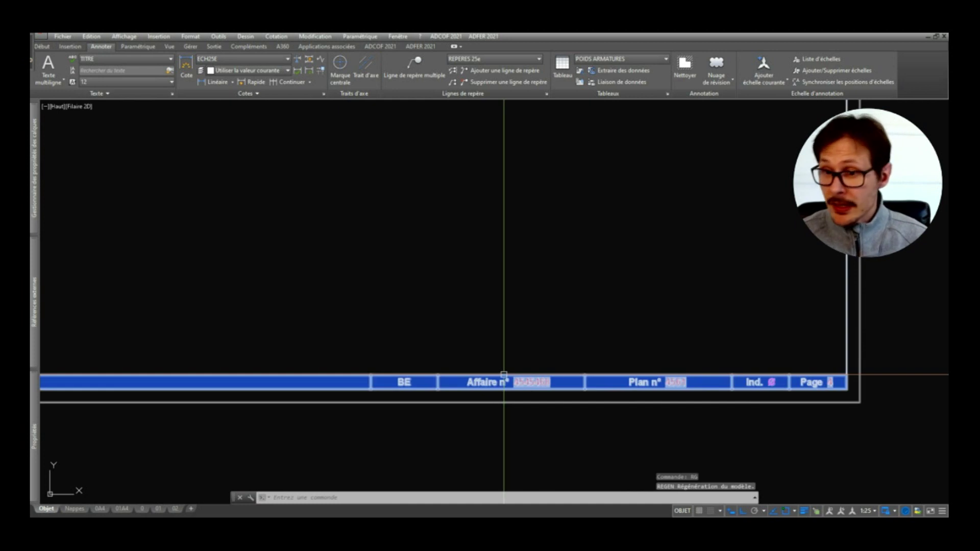
scroll(634, 406, down, 5)
scroll(666, 348, up, 8)
scroll(696, 332, up, 2)
scroll(867, 378, up, 5)
scroll(808, 357, down, 8)
scroll(818, 337, down, 3)
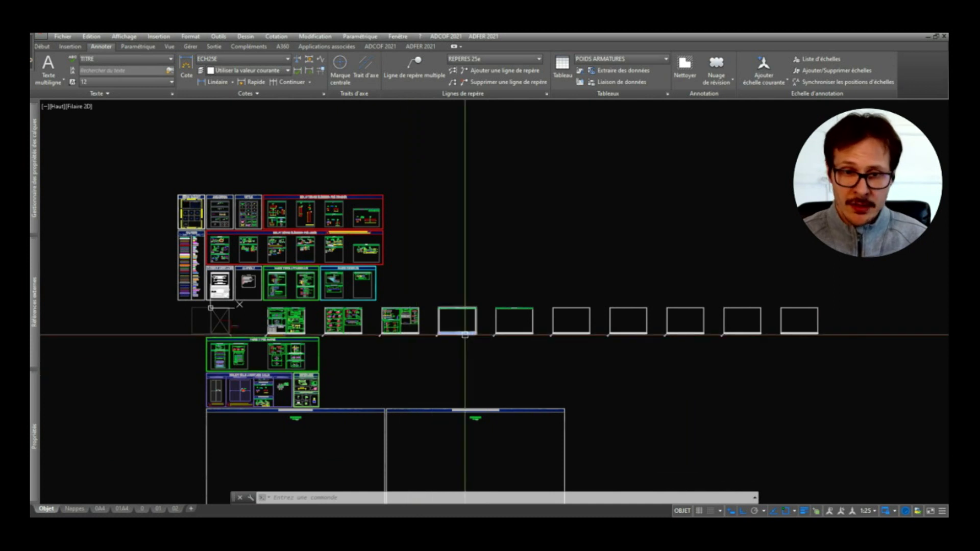
scroll(398, 332, up, 5)
scroll(512, 334, up, 4)
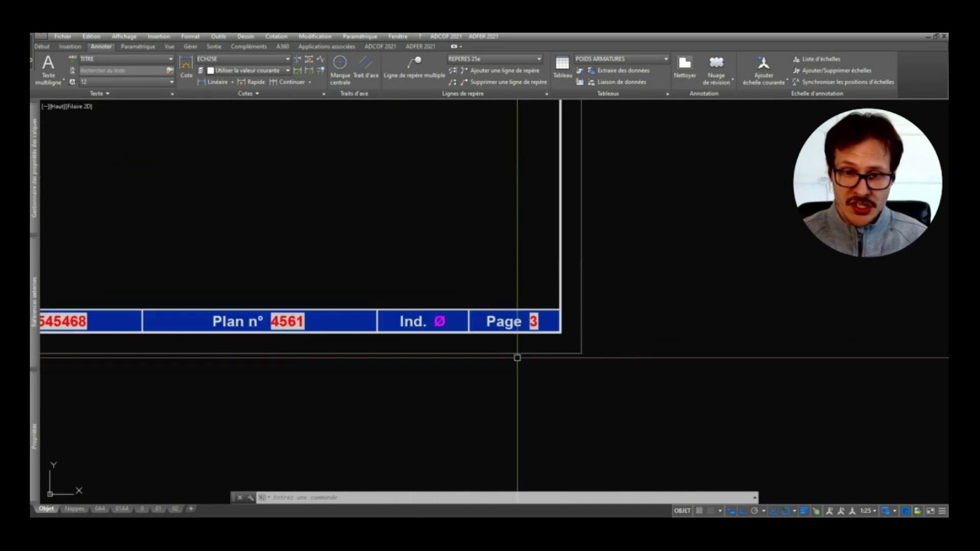
scroll(516, 357, down, 6)
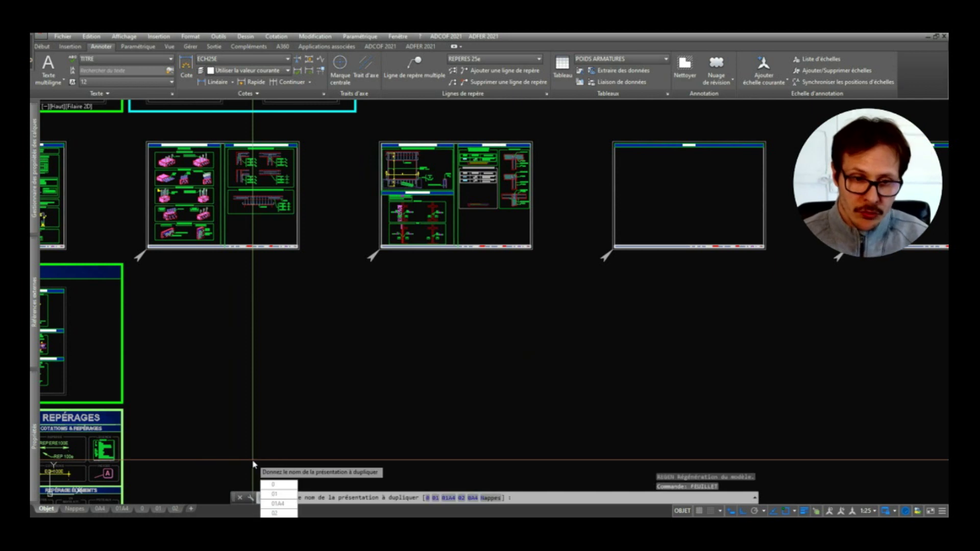
Step: Duplicate layout 02 into five new layouts (not first page, zero Y offset) and acknowledge the confirmation
key(Return)
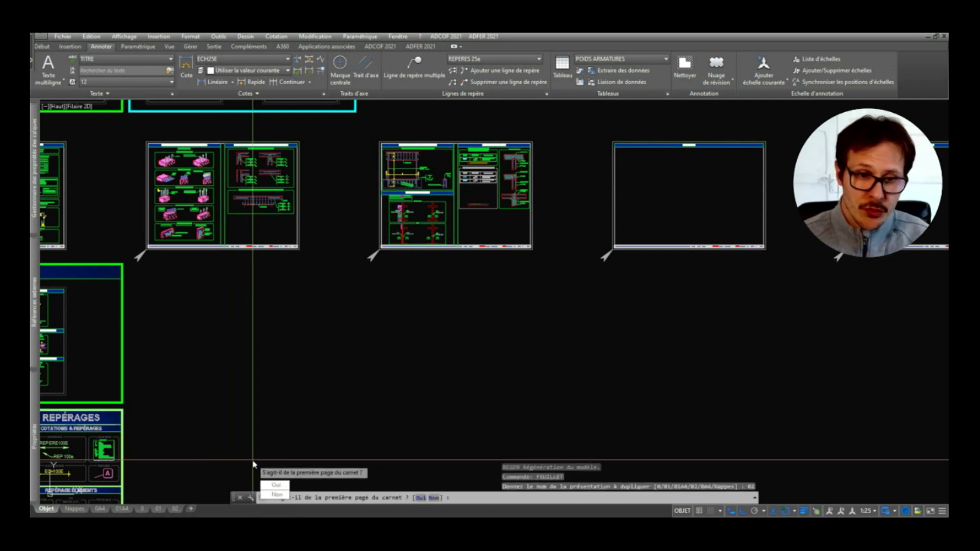
key(Return)
key(Return)
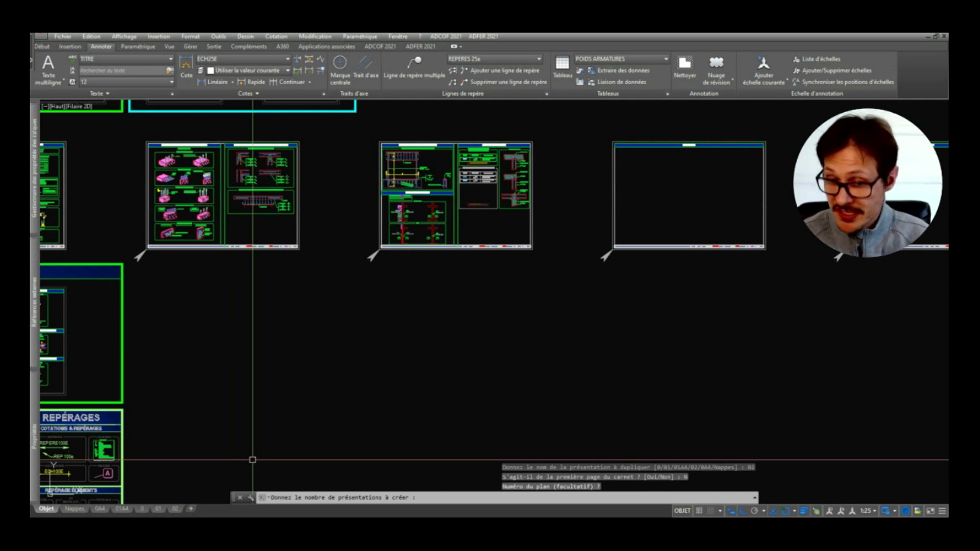
text(5)
key(Return)
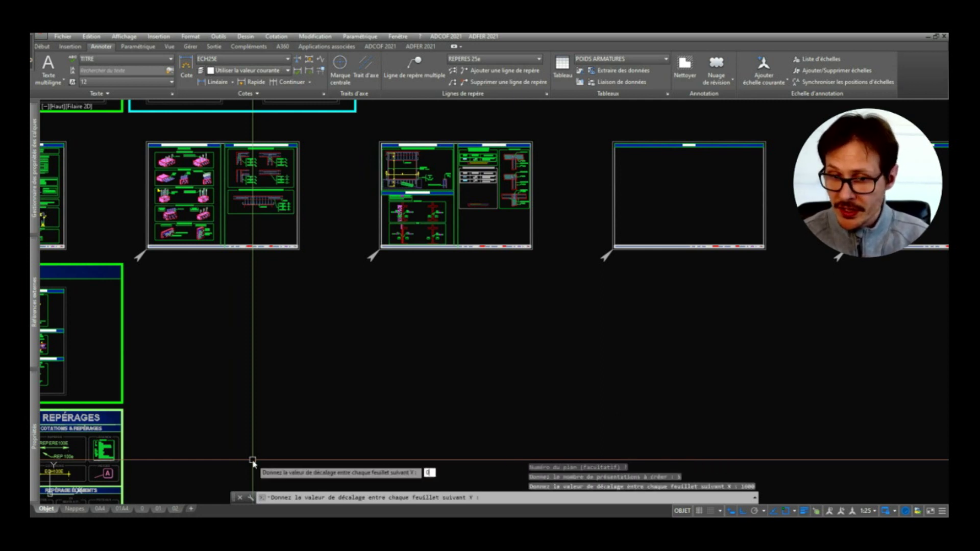
key(Return)
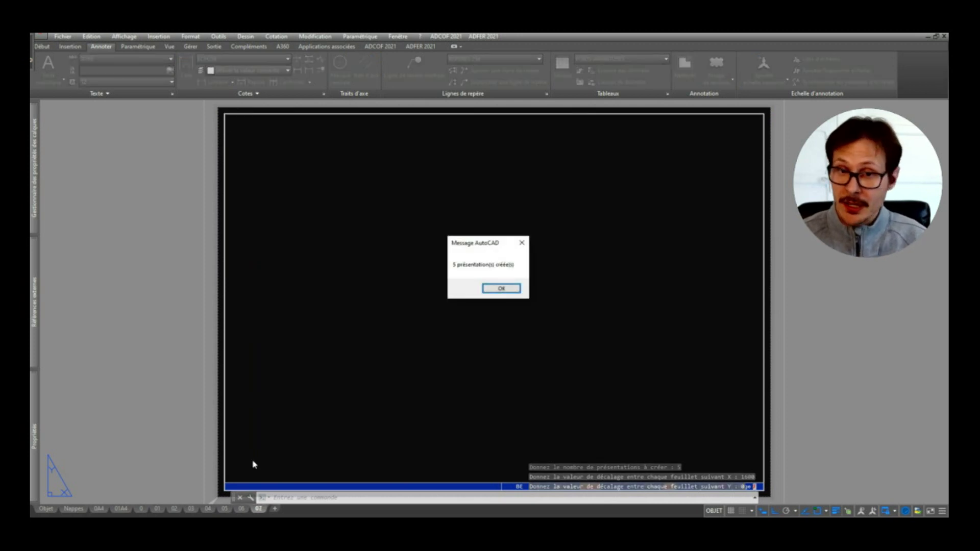
click(519, 293)
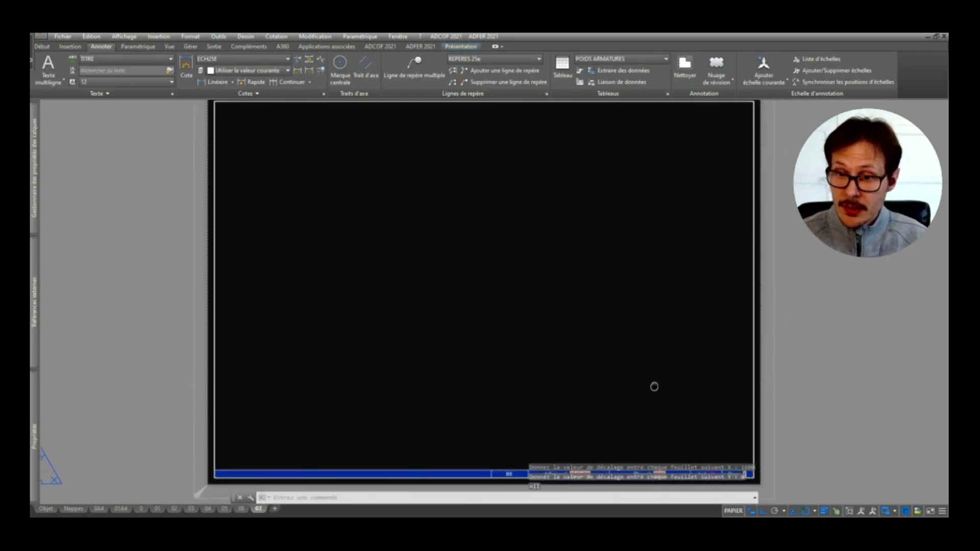
Step: Switch from the layout sheet to model space to view the row of empty sheet frames
scroll(711, 434, up, 3)
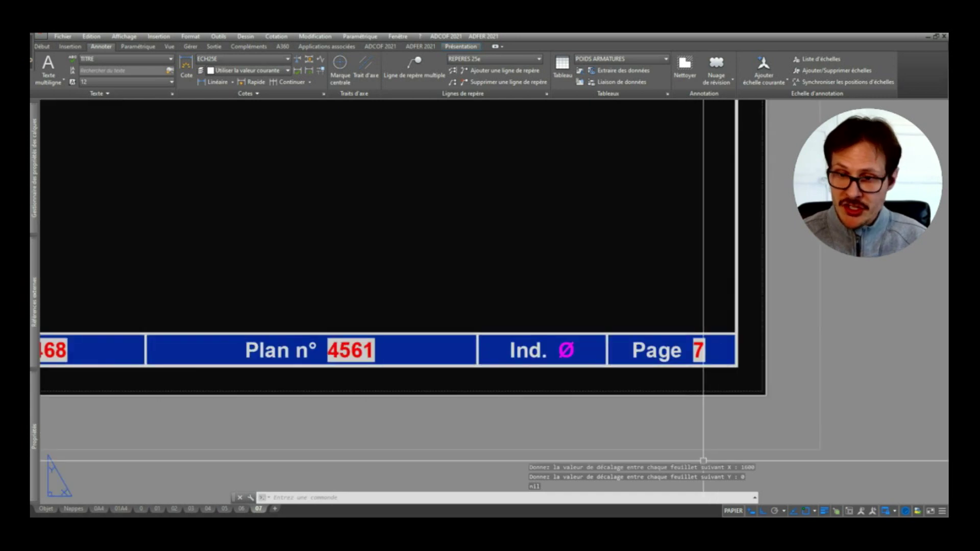
scroll(700, 434, down, 7)
click(42, 511)
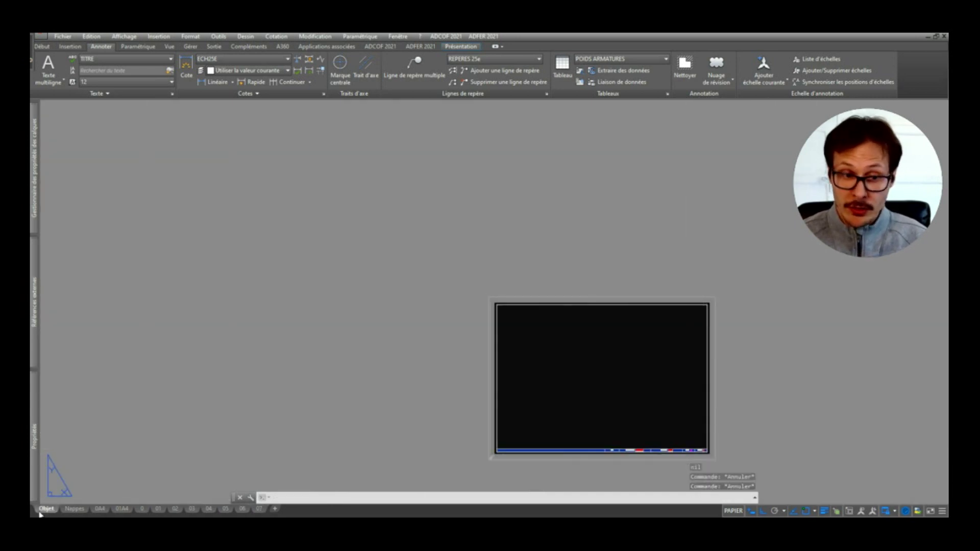
scroll(477, 361, down, 5)
scroll(684, 328, up, 6)
scroll(717, 346, up, 3)
scroll(415, 328, down, 2)
Step: Window-select the three surplus empty sheet frames and erase them
scroll(739, 372, down, 3)
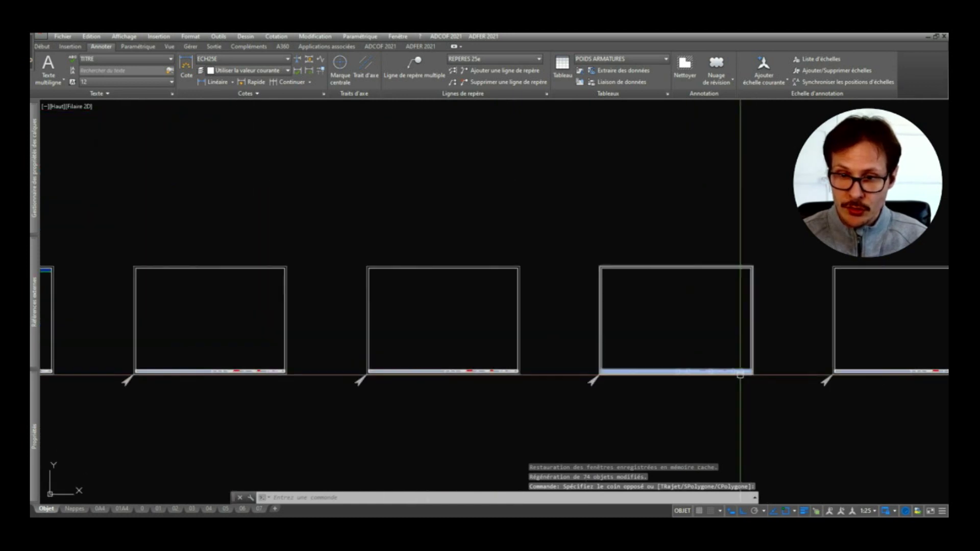
scroll(604, 360, down, 2)
scroll(595, 384, up, 5)
scroll(594, 385, down, 3)
click(613, 322)
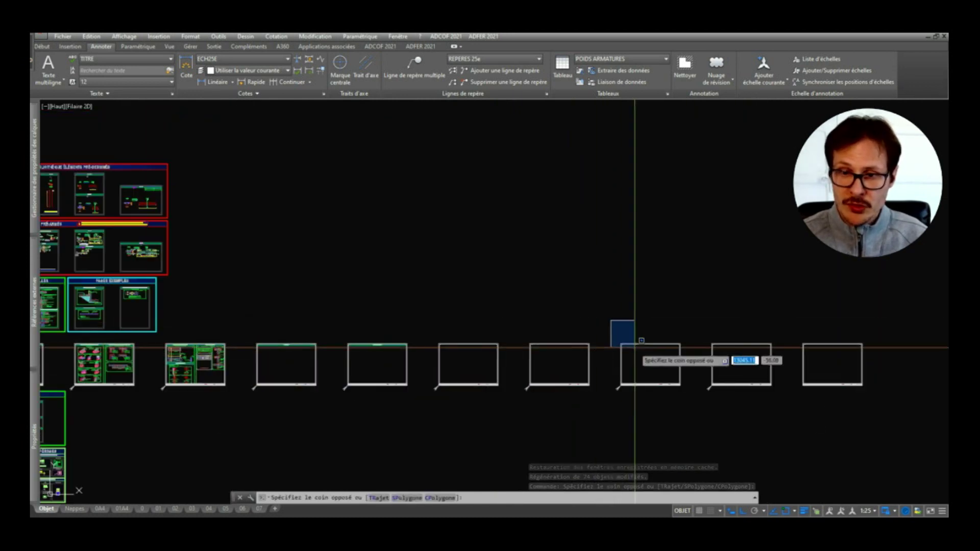
scroll(639, 346, down, 3)
click(787, 399)
key(Delete)
scroll(637, 371, up, 5)
Step: Select the baseline polyline and try stretching its grip, then cancel without changes
click(779, 338)
click(702, 383)
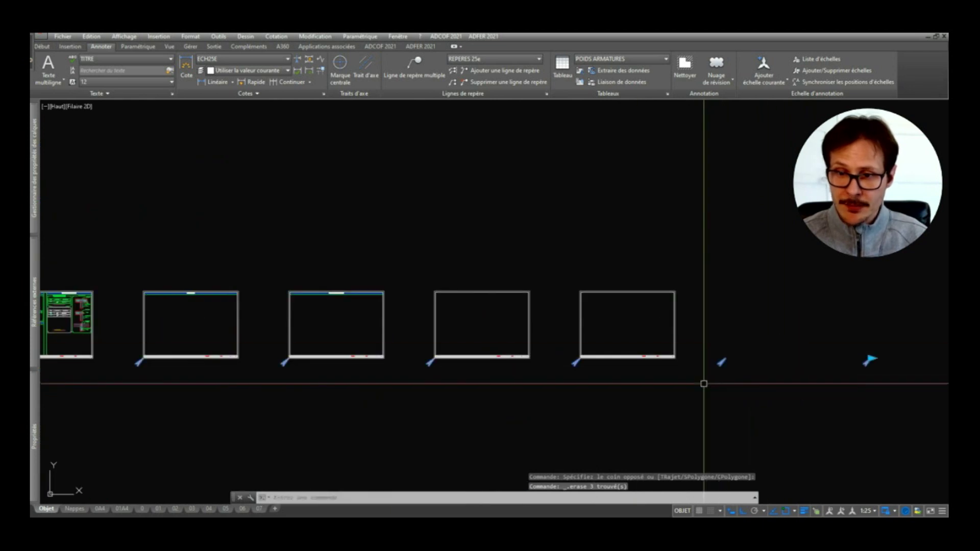
scroll(809, 365, down, 4)
click(790, 365)
key(Escape)
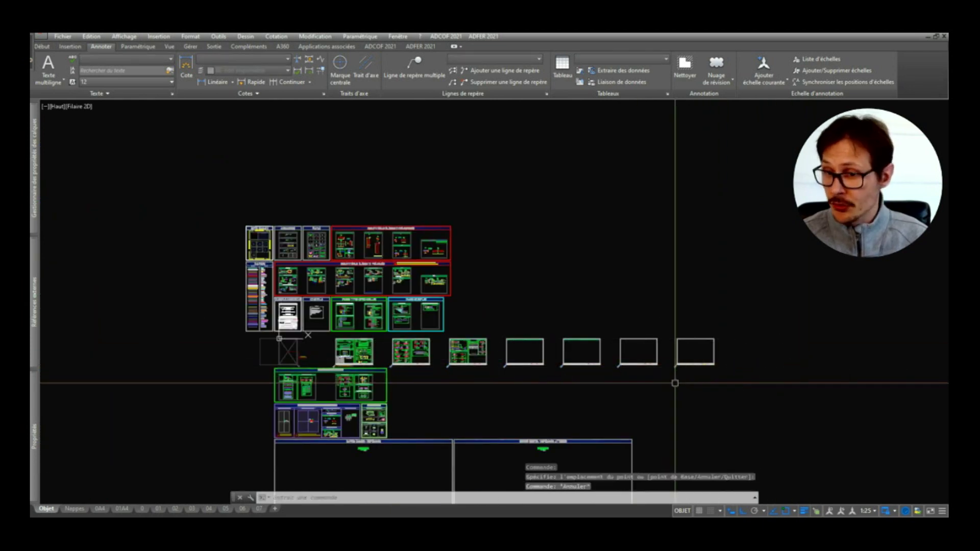
scroll(689, 378, up, 6)
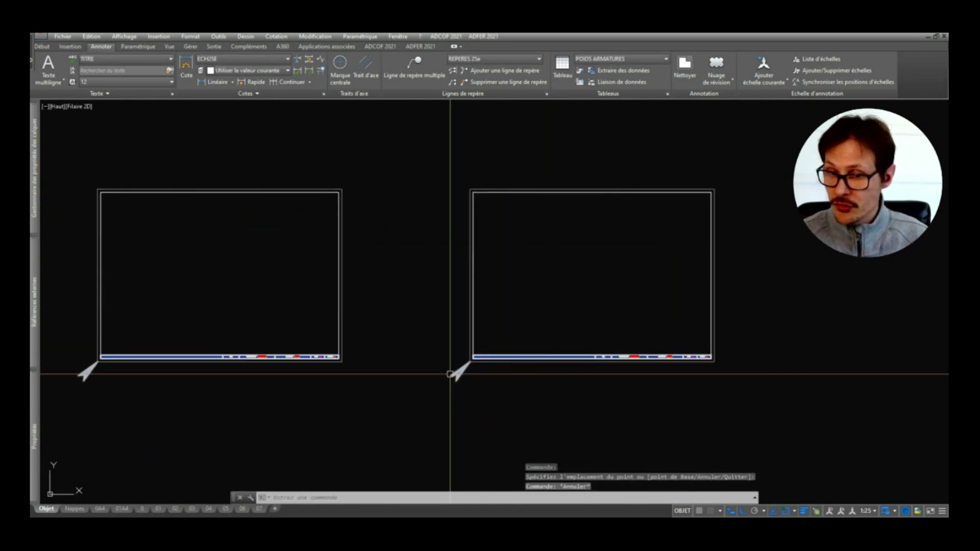
scroll(744, 366, up, 2)
scroll(609, 366, up, 3)
scroll(719, 339, down, 6)
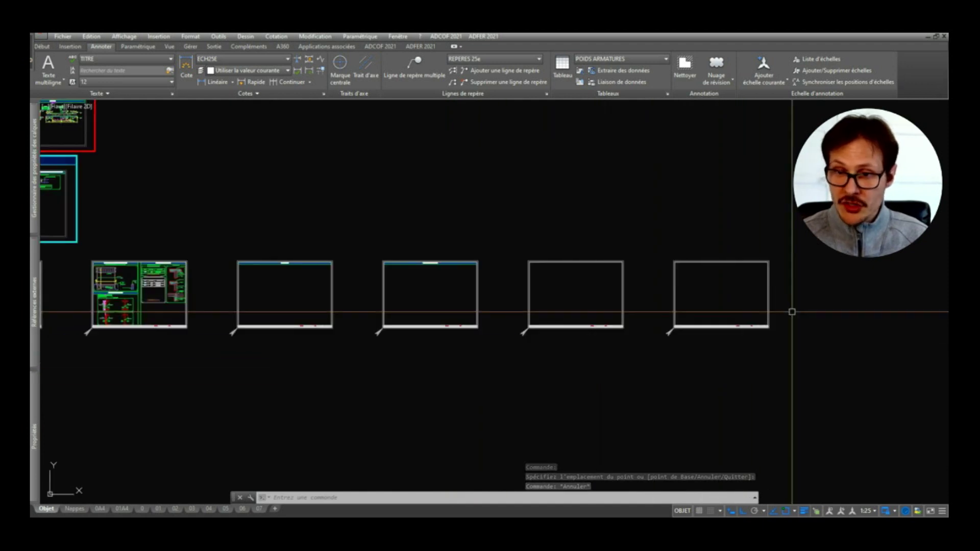
scroll(787, 311, down, 3)
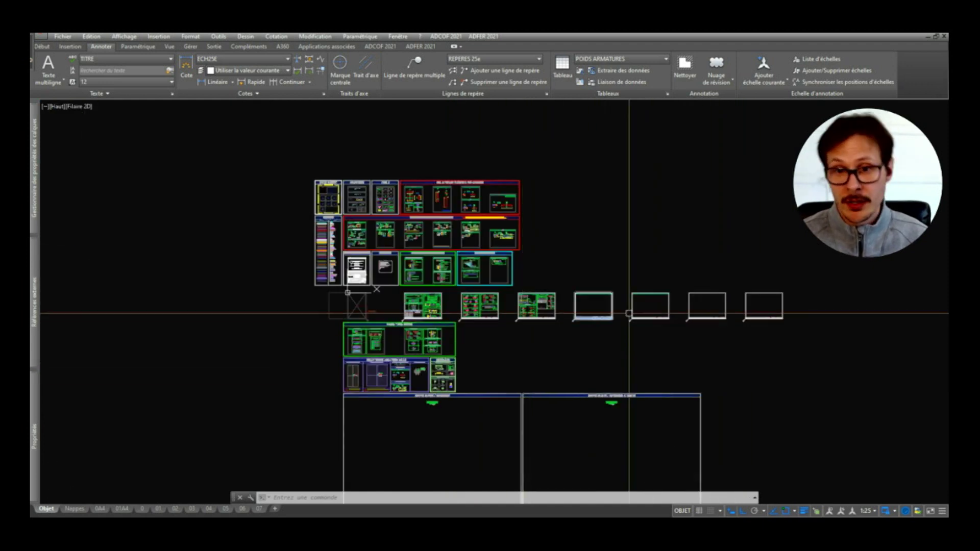
scroll(725, 306, up, 6)
Step: Switch the rightmost sheet frame to A4 portrait without title block (Sans cartouche)
click(767, 258)
click(598, 301)
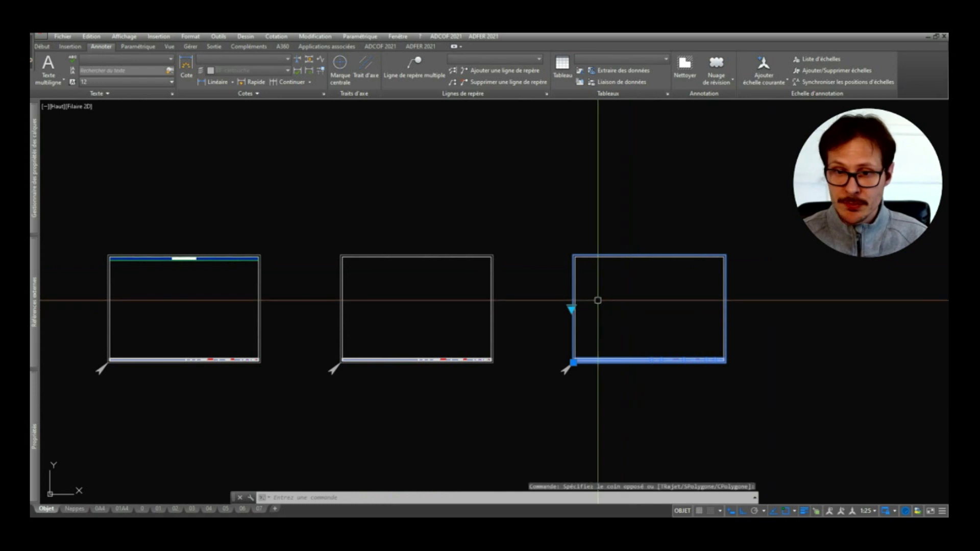
click(571, 308)
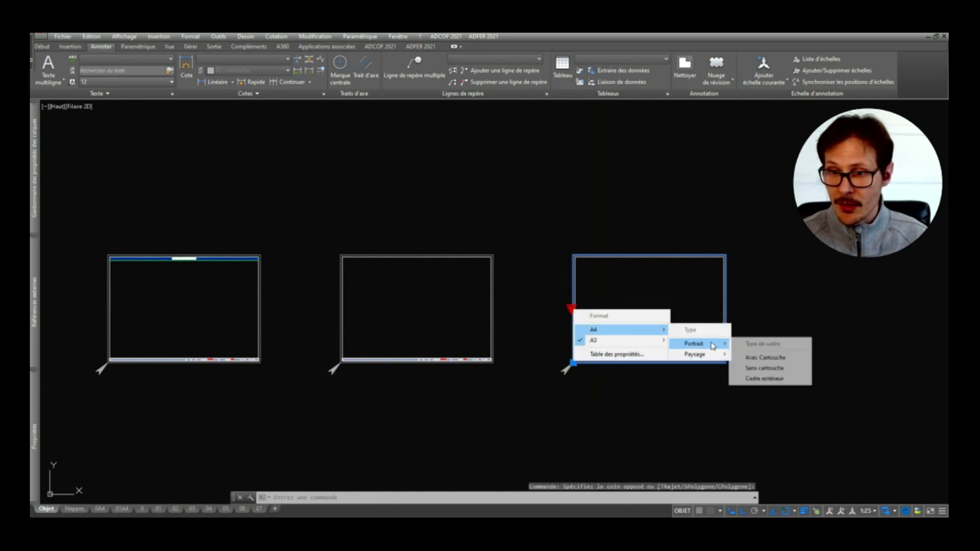
click(760, 367)
key(Escape)
scroll(660, 354, up, 4)
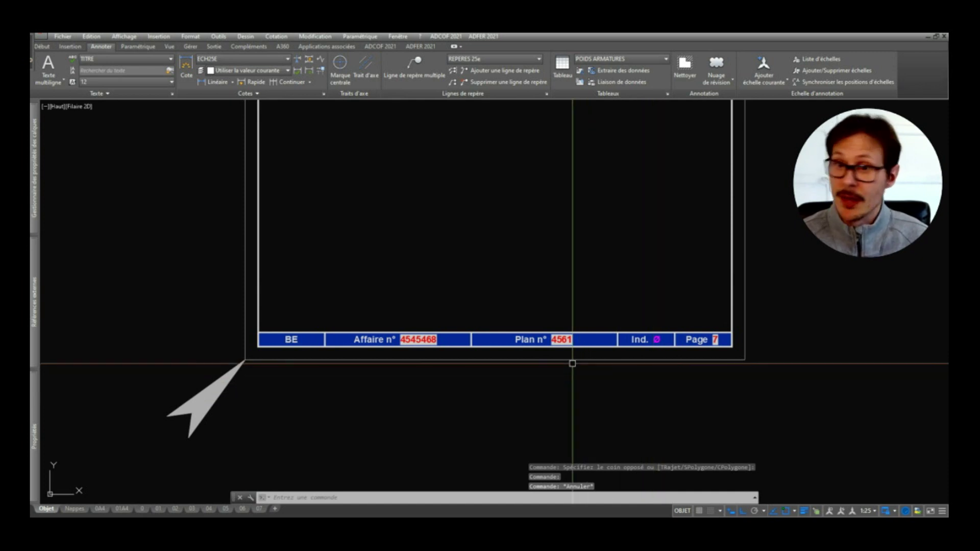
Step: Undo the frame's format change so it matches the other A3 frames
scroll(647, 362, down, 2)
scroll(656, 367, down, 2)
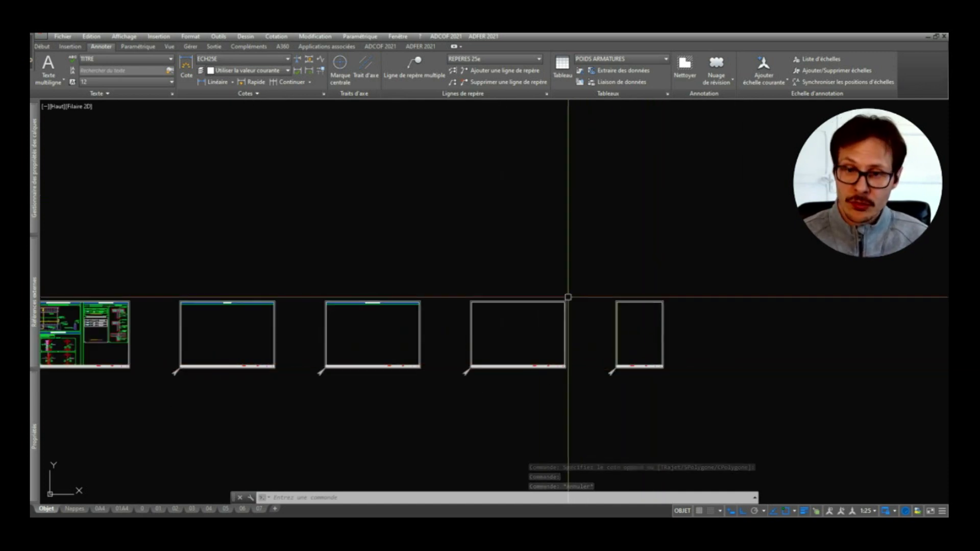
scroll(566, 298, down, 2)
scroll(635, 354, down, 2)
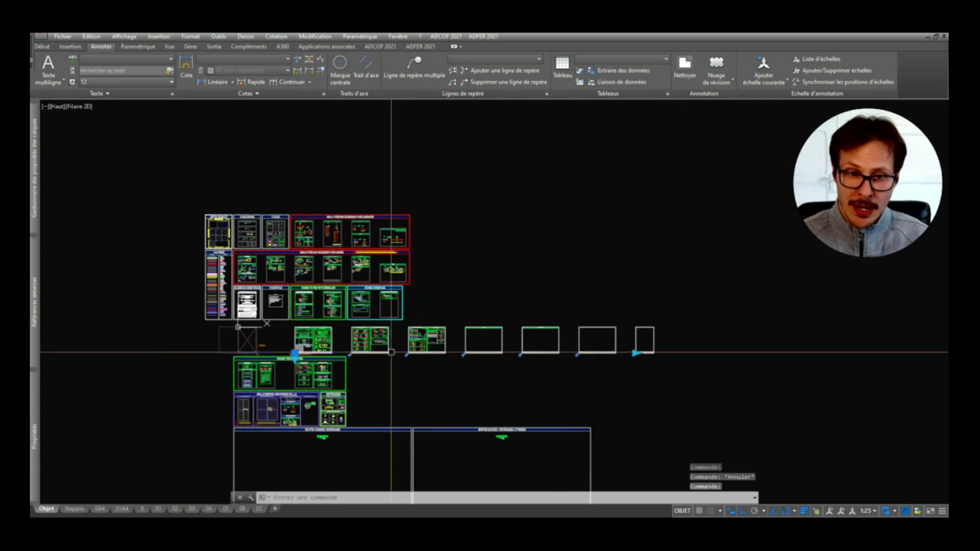
click(295, 354)
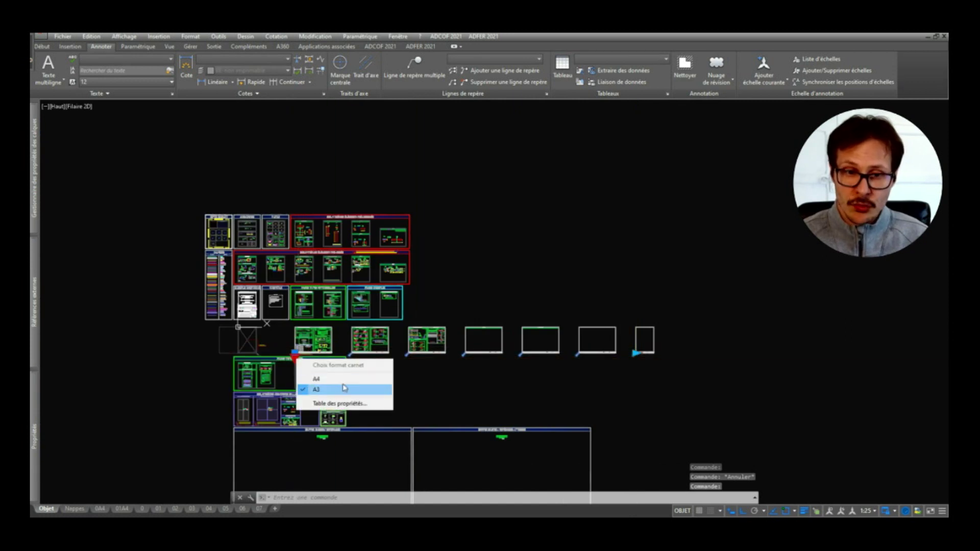
click(343, 389)
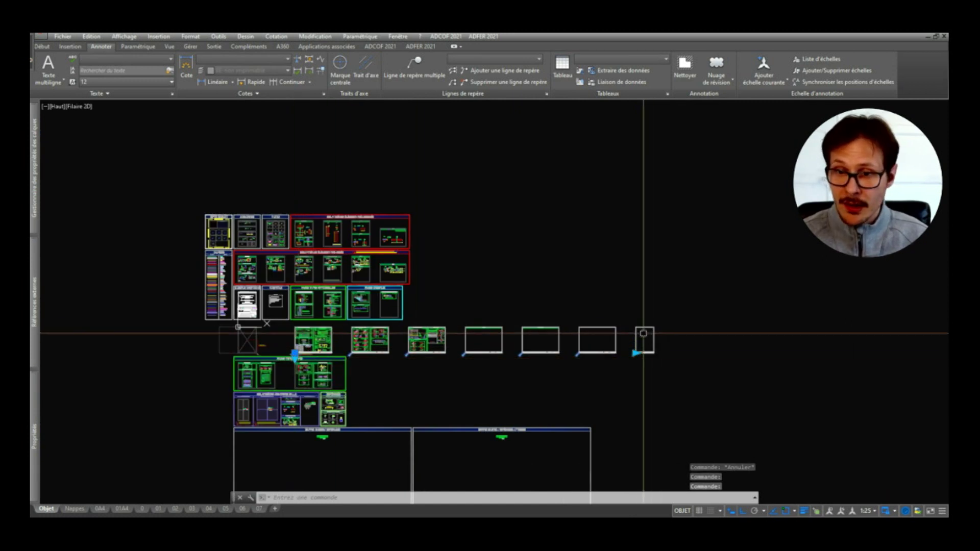
key(ctrl+z)
scroll(645, 323, up, 5)
scroll(652, 324, down, 5)
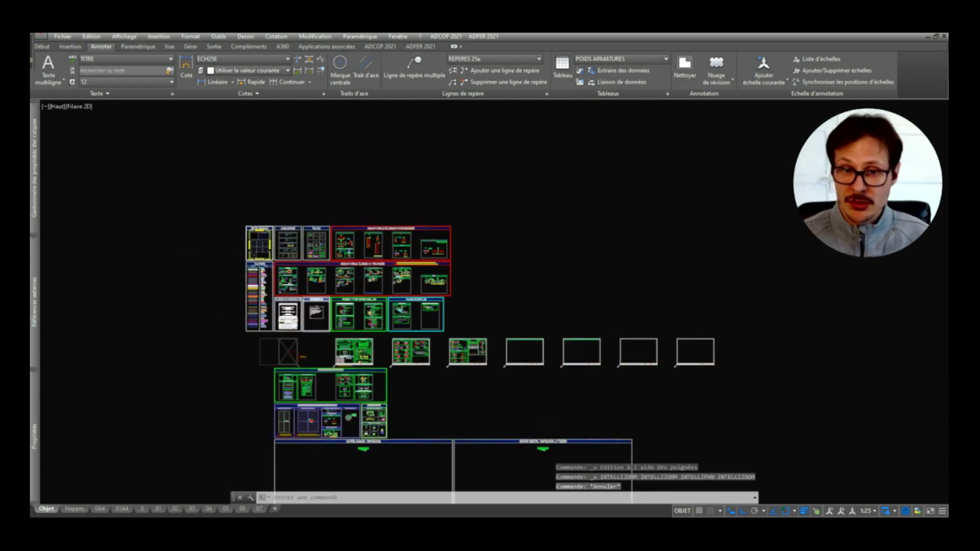
Step: Window-select blocks in the OUTILS library and copy them with a base point
scroll(344, 329, up, 3)
scroll(344, 329, up, 3)
scroll(536, 316, up, 3)
scroll(553, 307, up, 5)
scroll(480, 294, down, 2)
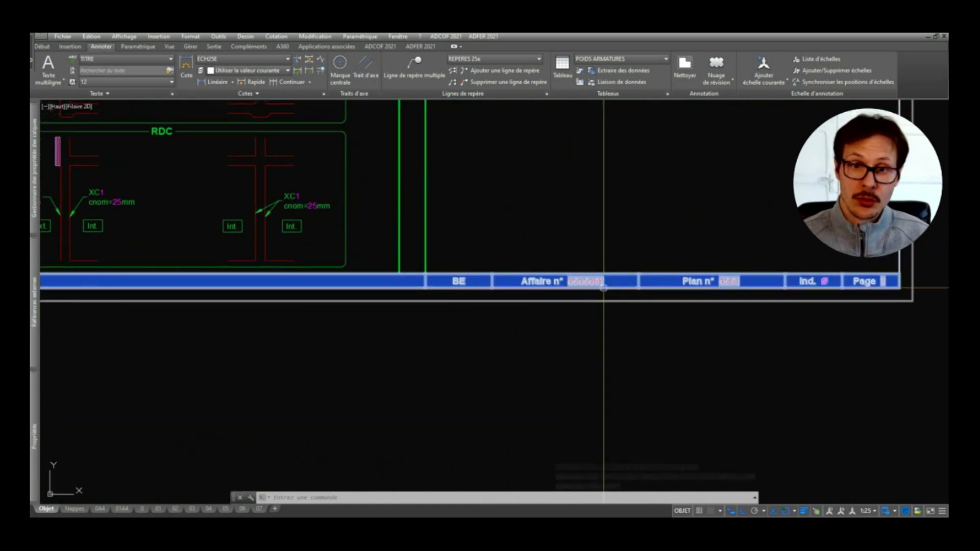
scroll(630, 336, down, 6)
scroll(493, 289, down, 4)
scroll(438, 236, up, 3)
scroll(339, 359, up, 2)
scroll(340, 359, up, 2)
scroll(744, 274, up, 5)
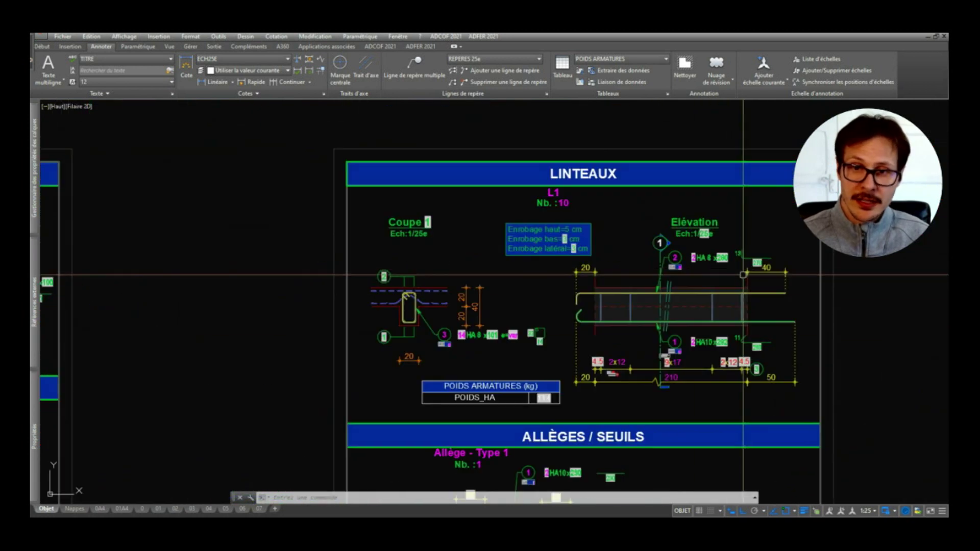
scroll(554, 294, down, 5)
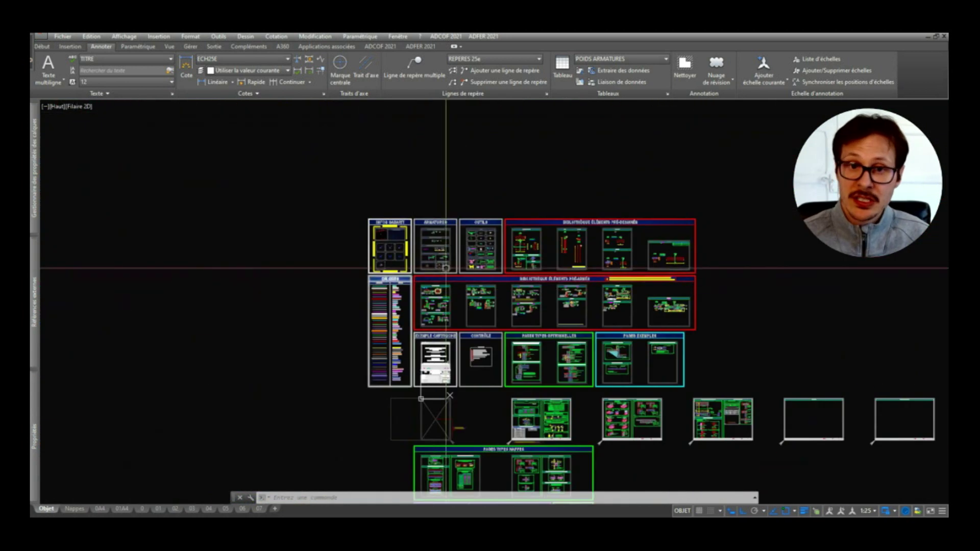
scroll(499, 261, up, 3)
scroll(498, 260, up, 2)
scroll(378, 260, up, 2)
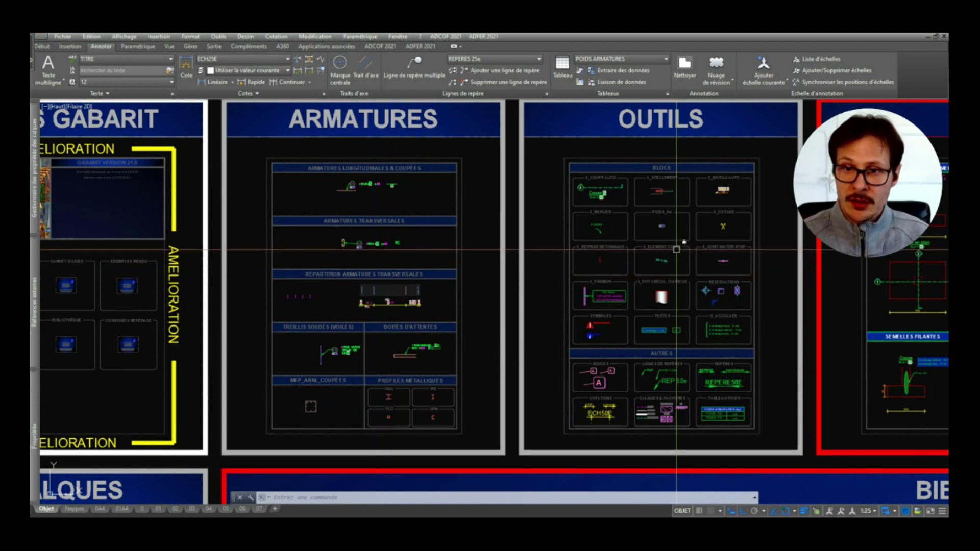
scroll(678, 258, up, 3)
click(677, 259)
click(658, 273)
key(ctrl+shift+c)
key(Escape)
Step: Paste the copied diagonal break symbol across the column in the reinforcement detail
scroll(676, 278, down, 4)
middle_drag(754, 382, 753, 215)
scroll(645, 286, up, 4)
scroll(646, 276, up, 3)
key(ctrl+v)
scroll(616, 325, up, 2)
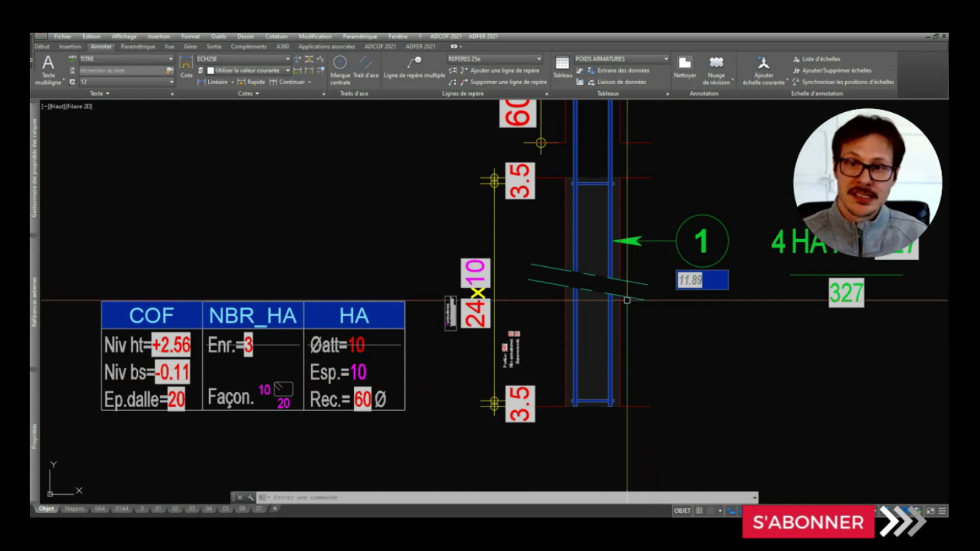
Step: Move the pasted diagonal bar lower on the column, cancelling a trial grip stretch
click(626, 299)
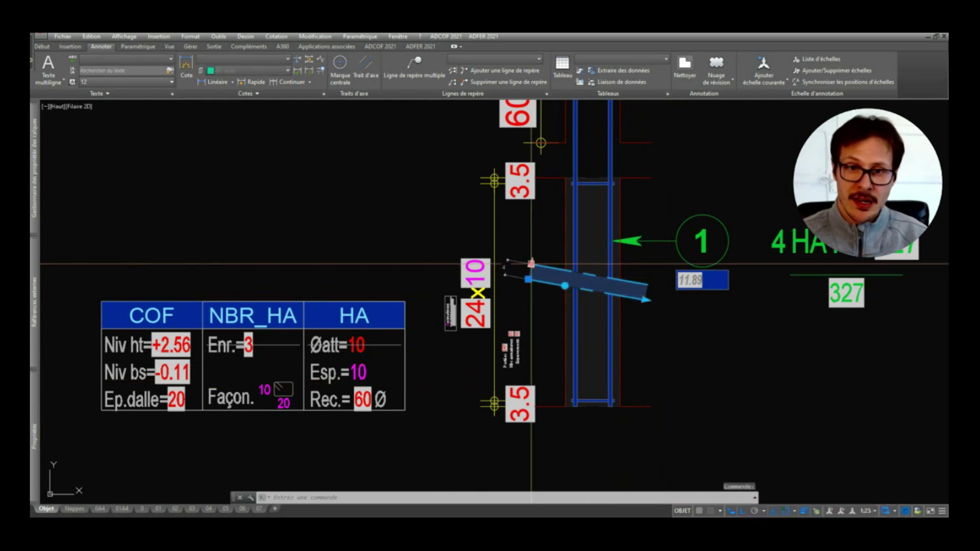
text(10)
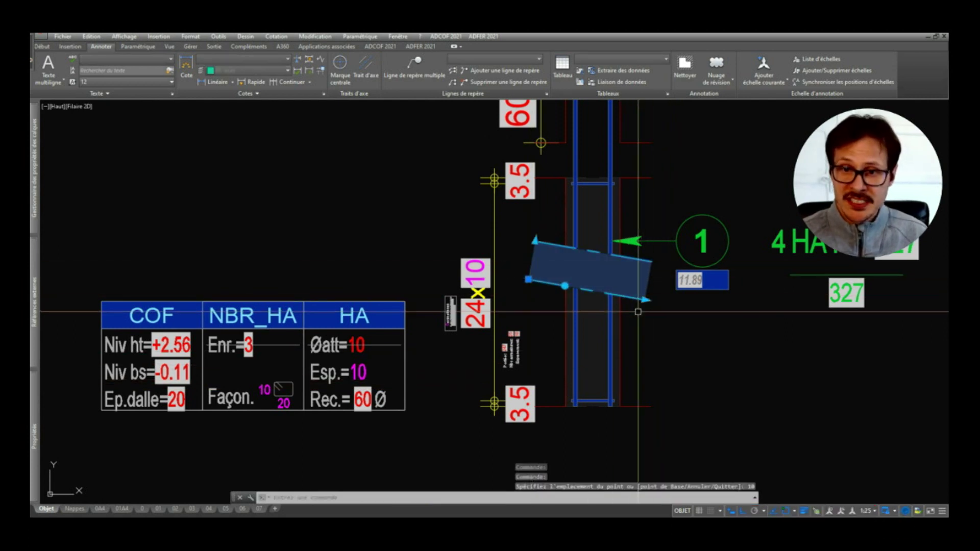
key(Escape)
click(633, 292)
key(d)
key(Return)
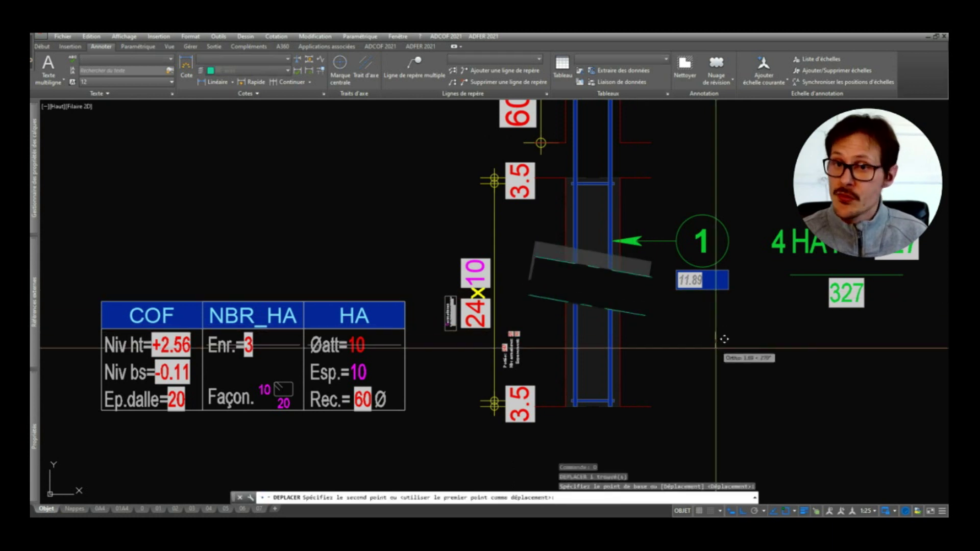
click(629, 310)
click(633, 314)
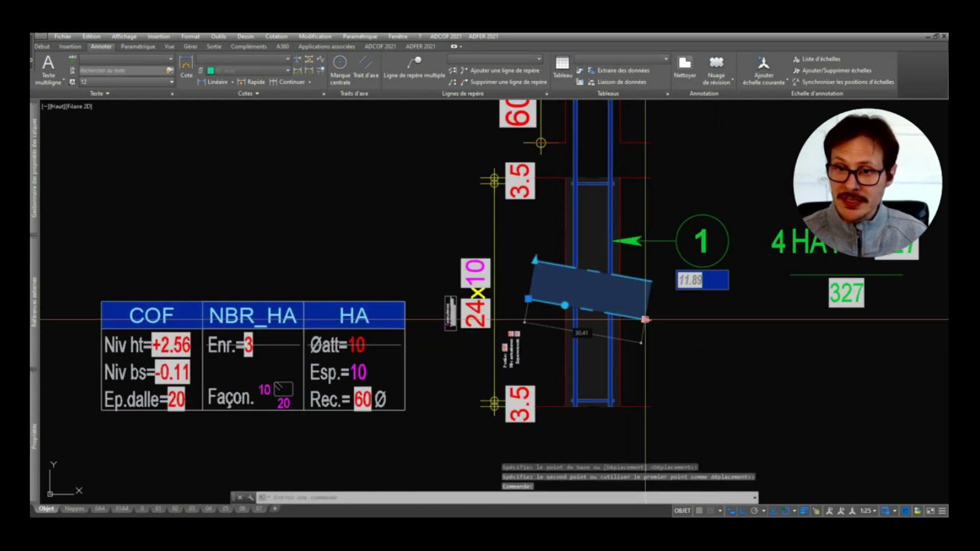
click(645, 319)
scroll(645, 320, up, 2)
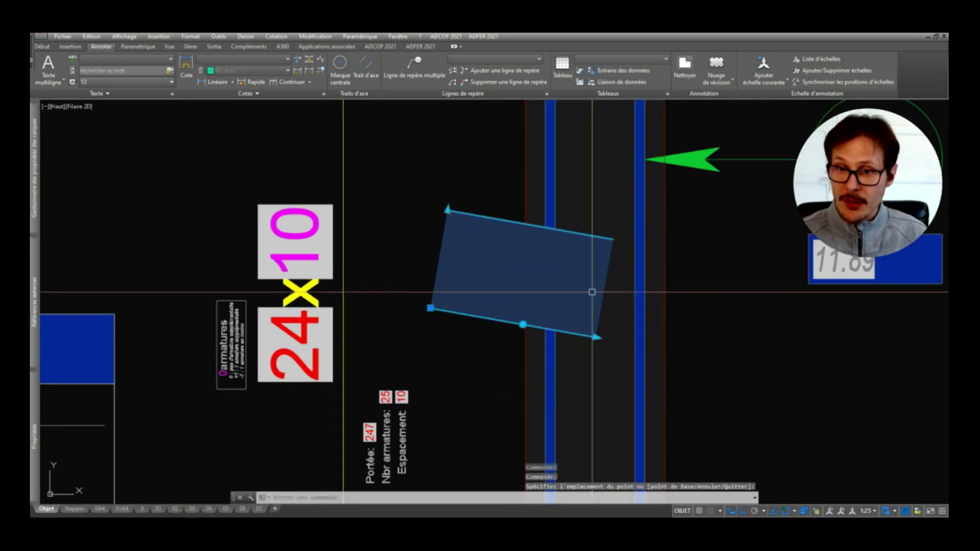
key(Escape)
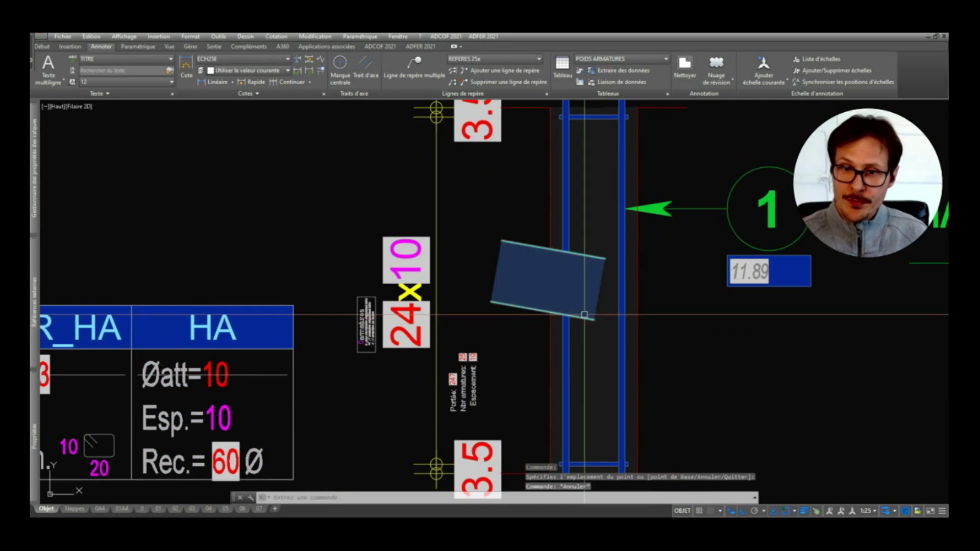
key(Escape)
Step: Erase one blue rebar from the column detail
scroll(668, 326, down, 4)
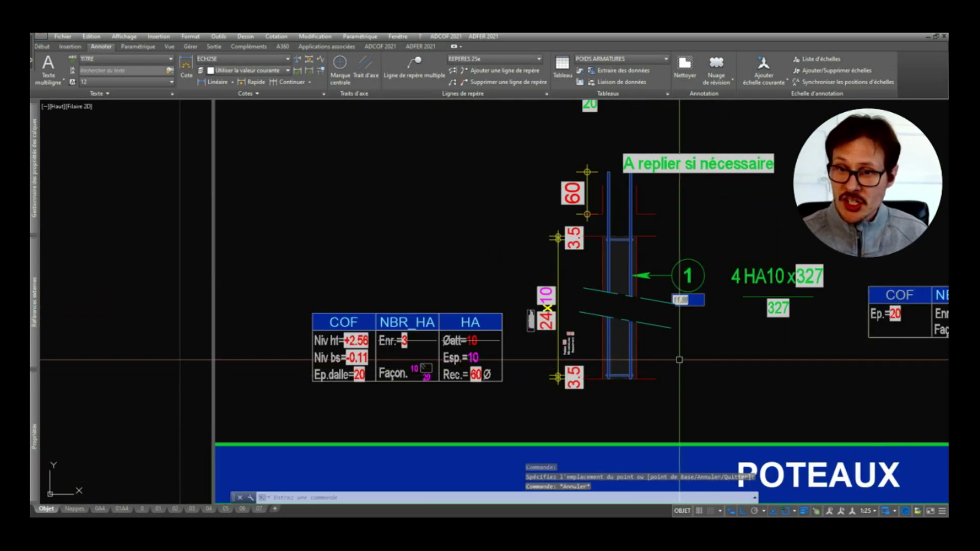
scroll(663, 335, down, 2)
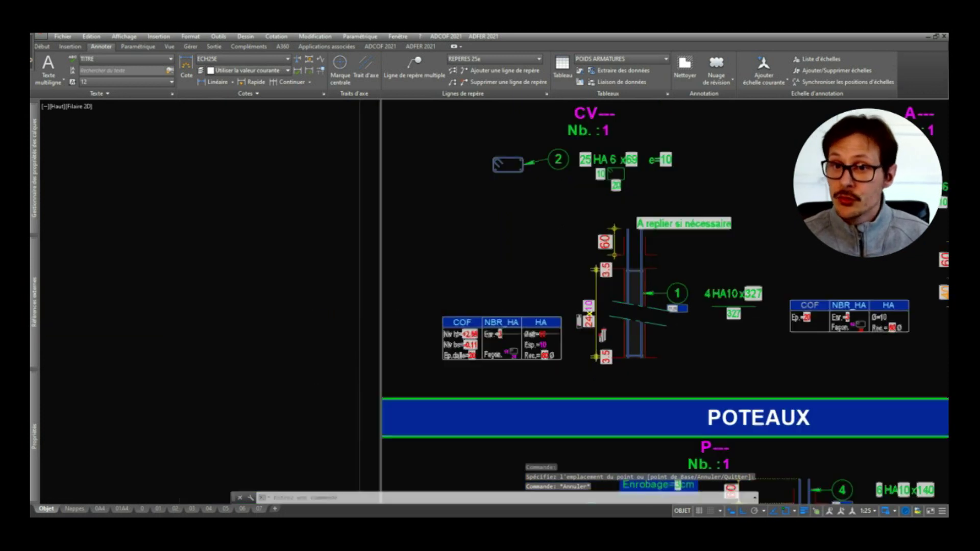
scroll(665, 322, down, 2)
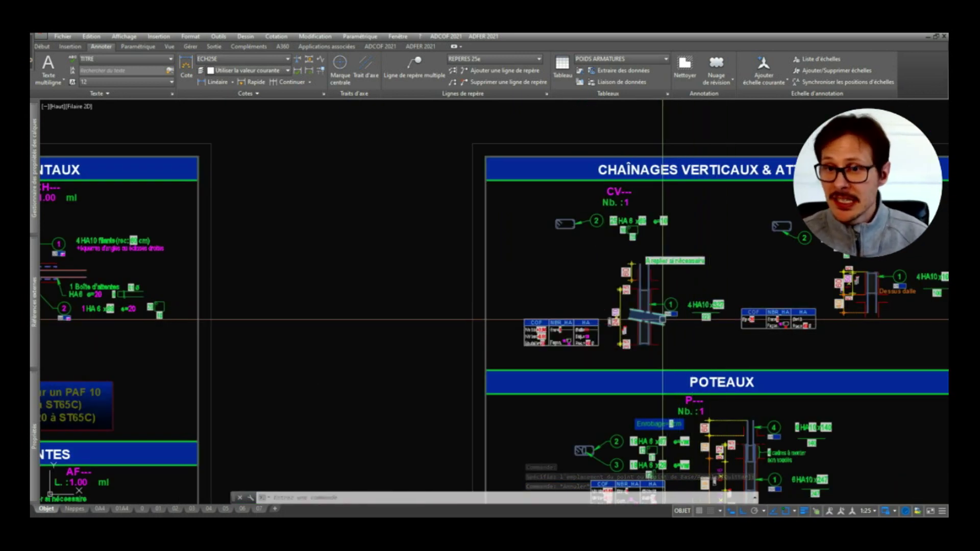
click(661, 317)
key(Delete)
Step: Select the 5_REPLIER arrow symbol and try rotating it, then cancel, leaving it unchanged
scroll(681, 329, down, 5)
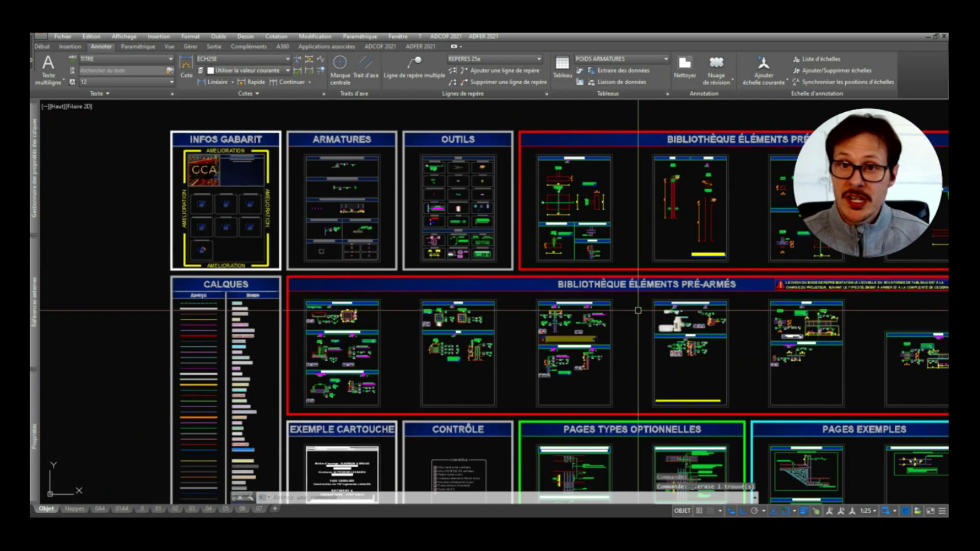
scroll(472, 212, up, 4)
scroll(416, 172, up, 2)
scroll(416, 172, up, 2)
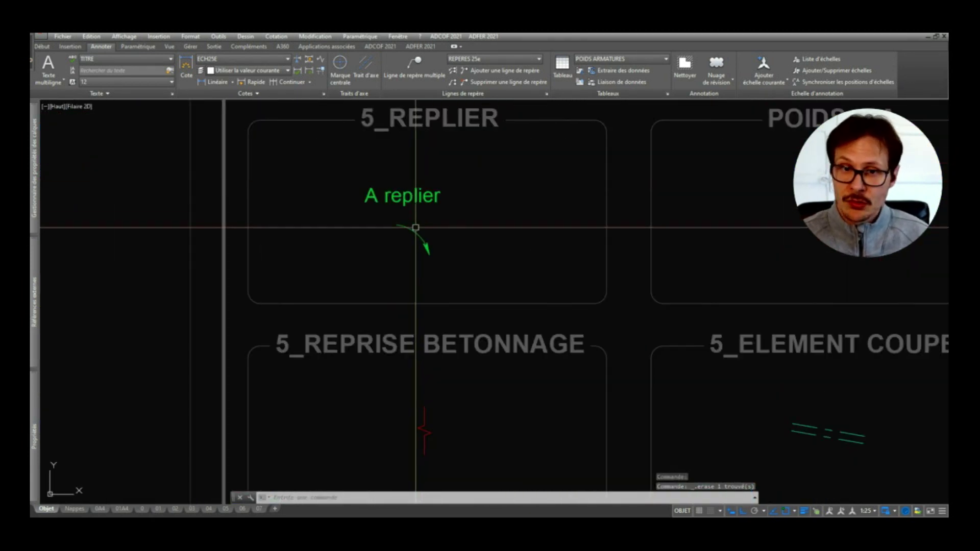
click(397, 235)
scroll(390, 224, up, 2)
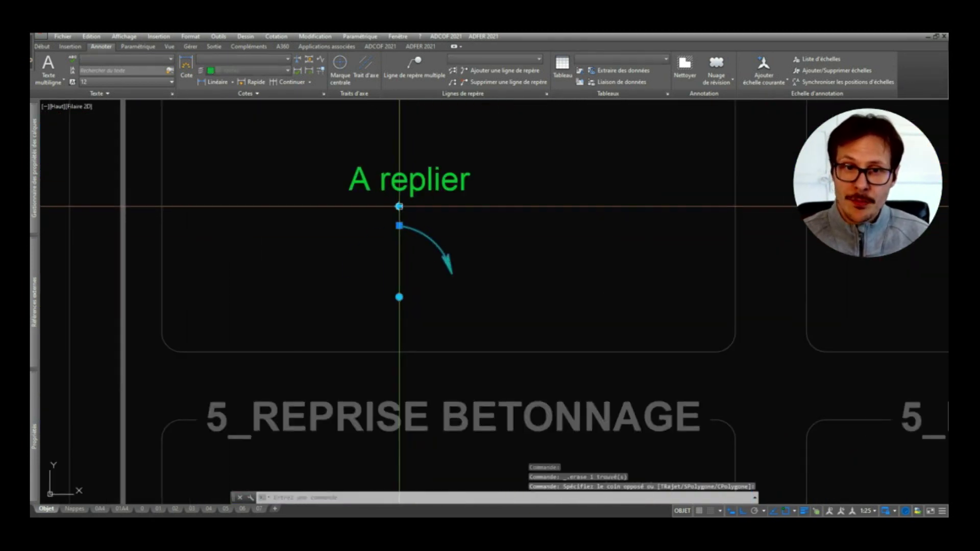
click(399, 296)
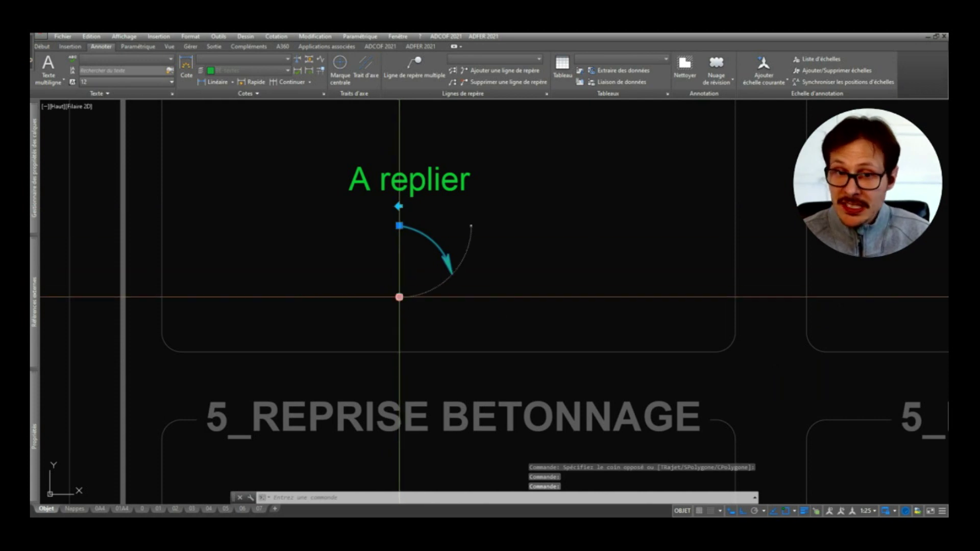
key(space)
key(space)
scroll(572, 228, down, 2)
key(Escape)
key(Escape)
scroll(293, 228, down, 2)
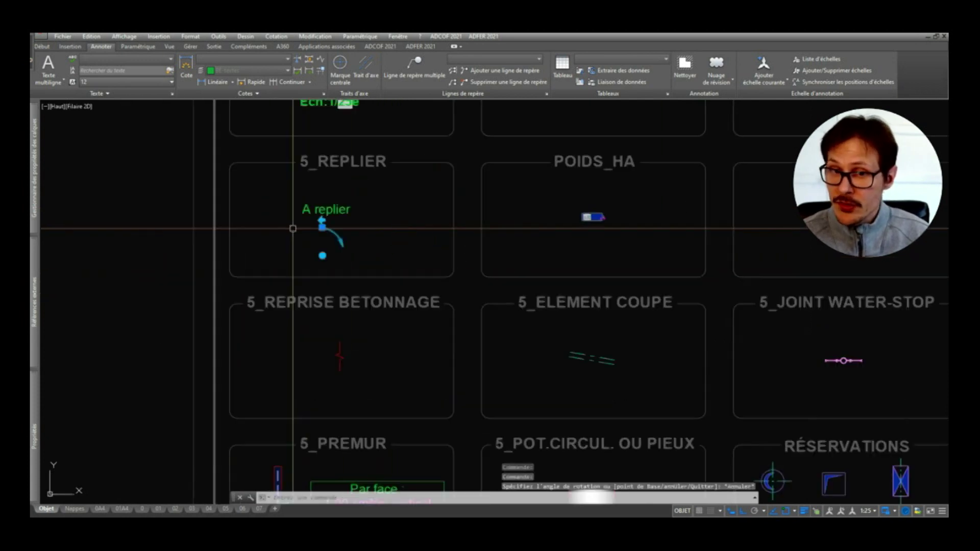
scroll(546, 258, down, 2)
scroll(657, 223, up, 4)
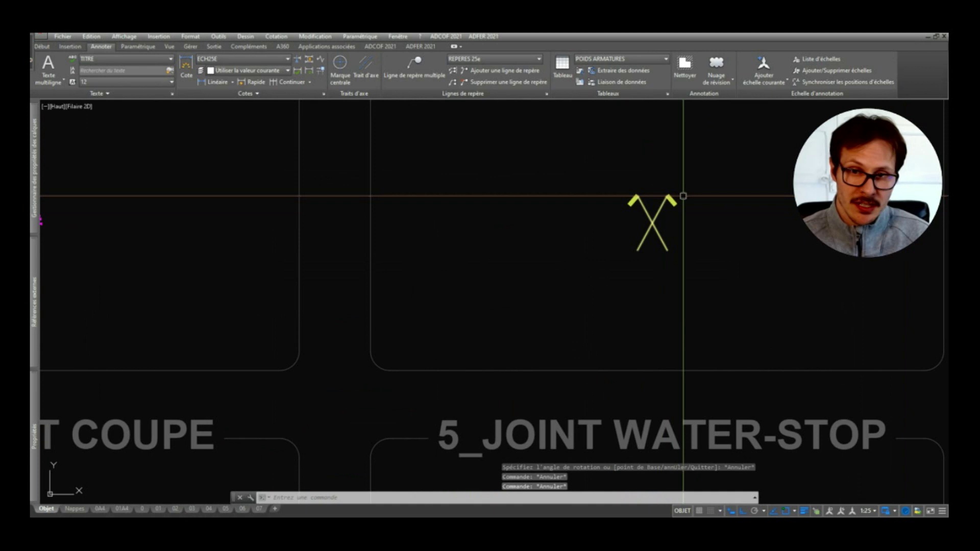
Step: Select and deselect the 5_COTAXE symbol, then pan to the upper library blocks
click(648, 228)
scroll(649, 234, up, 3)
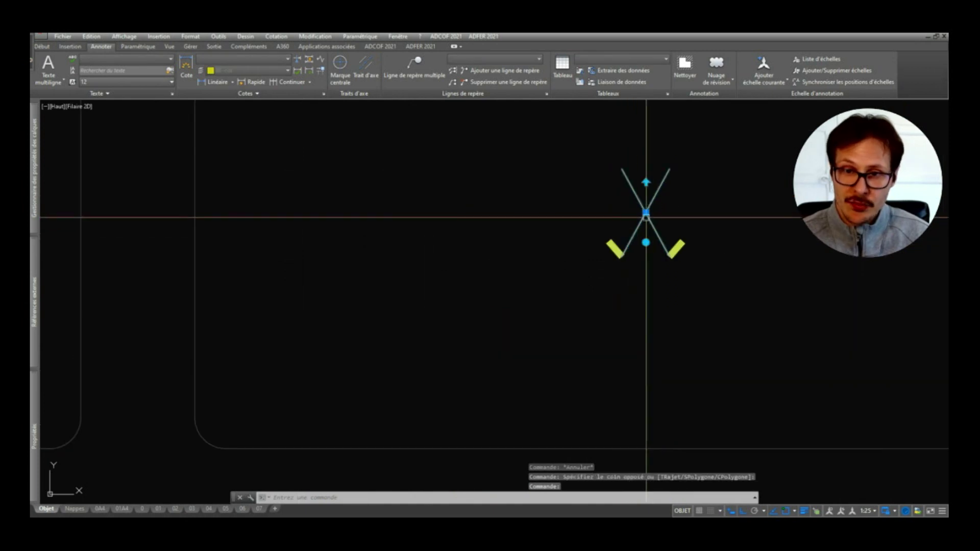
key(Escape)
scroll(645, 182, down, 5)
mouse_move(313, 382)
middle_down()
mouse_move(314, 257)
mouse_move(393, 447)
middle_up()
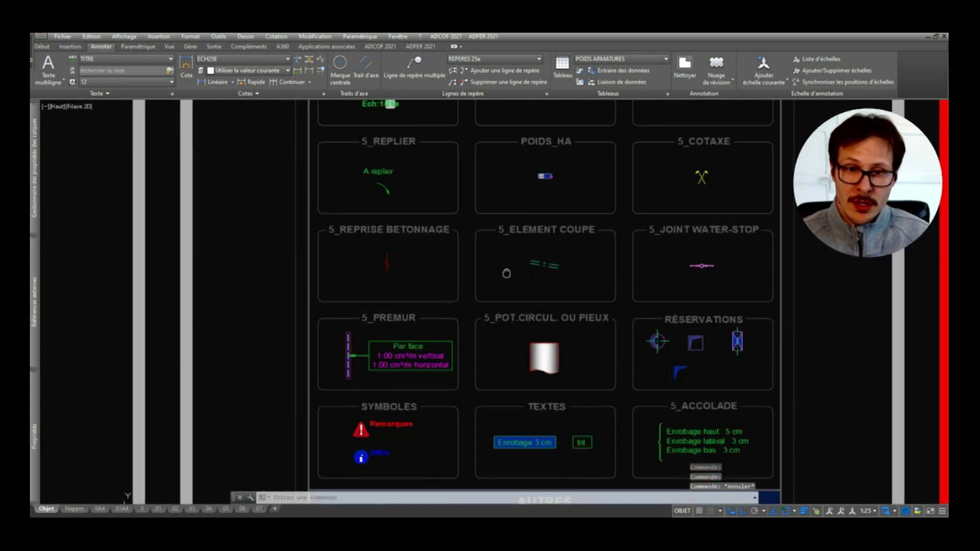
scroll(382, 251, up, 2)
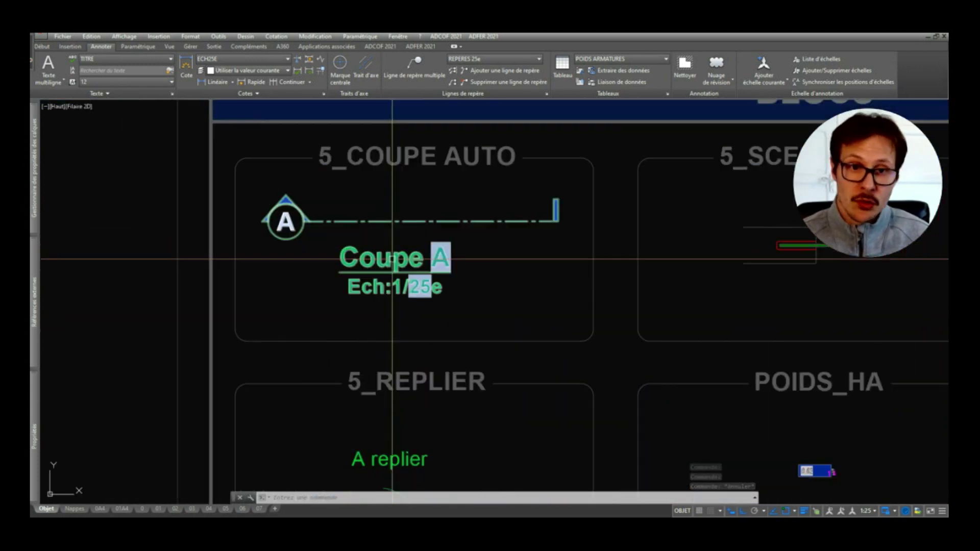
middle_drag(396, 260, 526, 278)
click(427, 233)
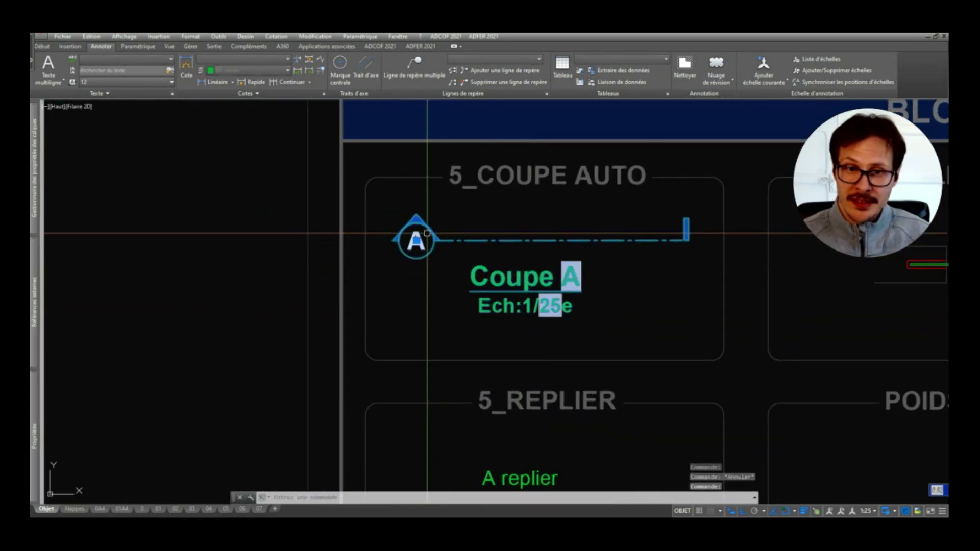
key(Escape)
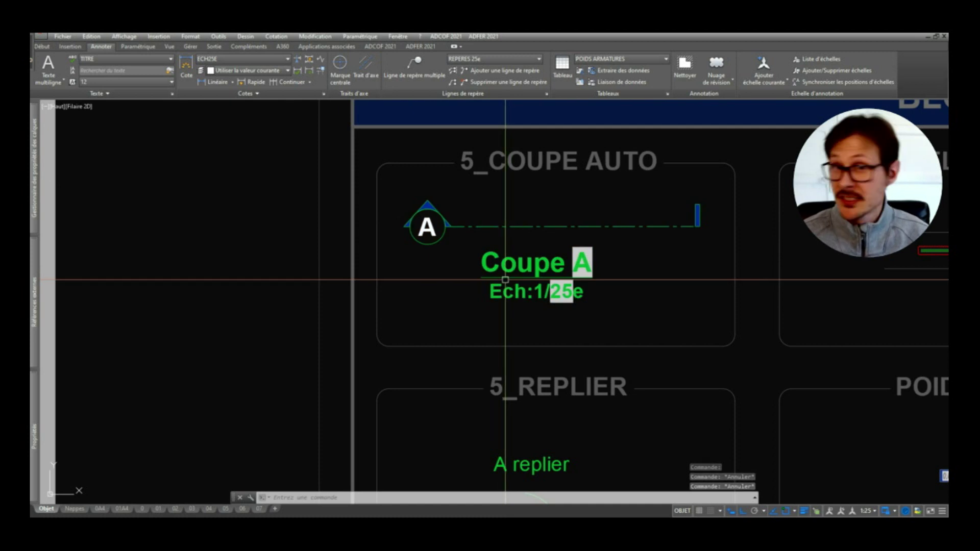
scroll(363, 317, down, 5)
scroll(409, 295, up, 5)
middle_drag(409, 296, 347, 75)
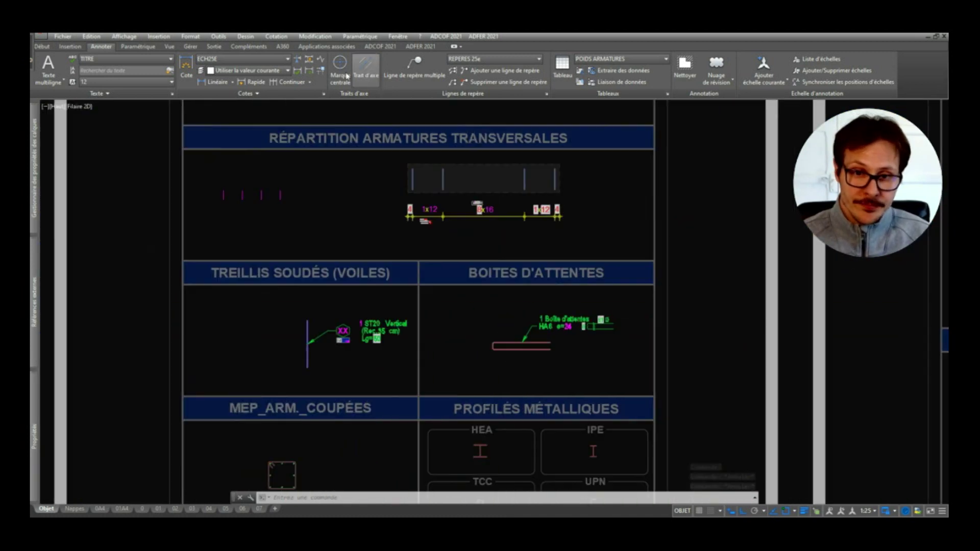
scroll(502, 256, down, 4)
scroll(502, 249, up, 2)
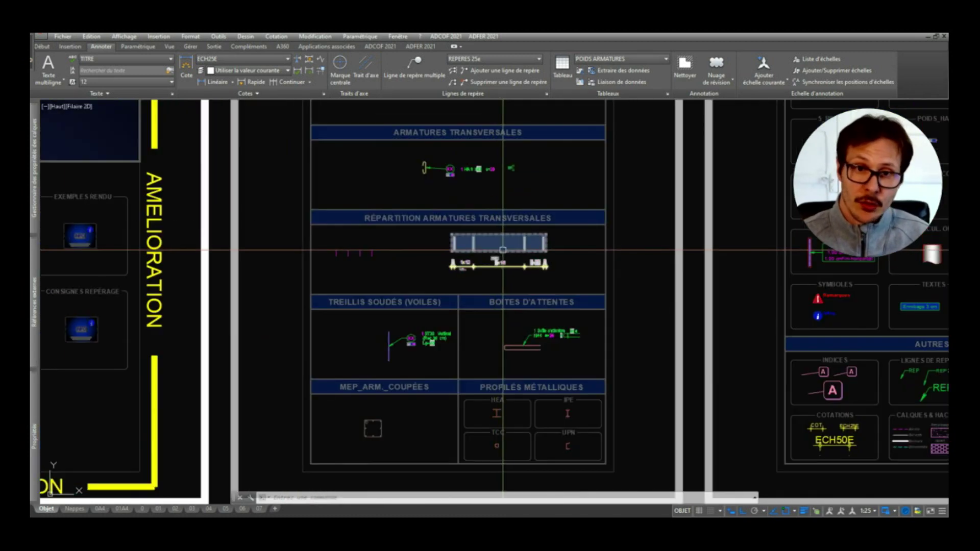
scroll(525, 261, up, 2)
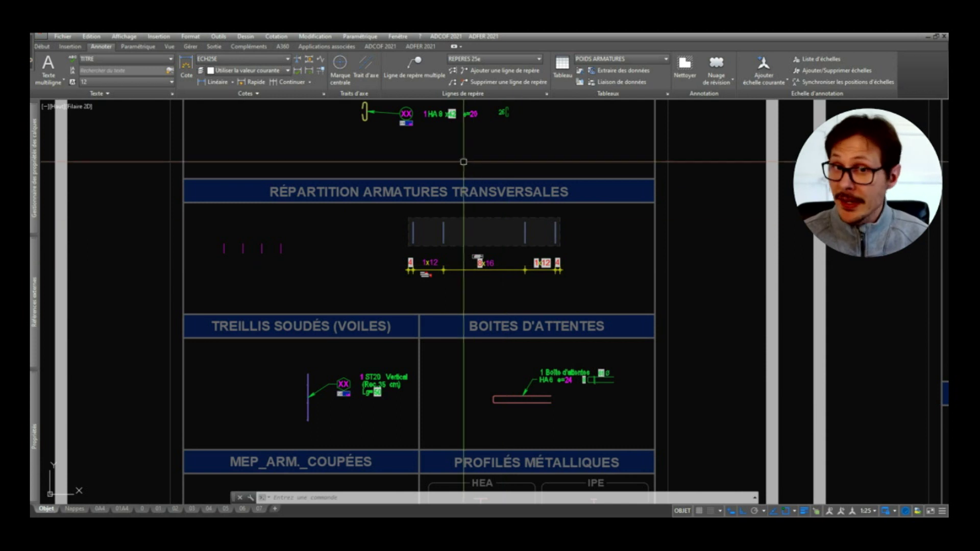
middle_drag(421, 115, 501, 246)
scroll(501, 246, up, 5)
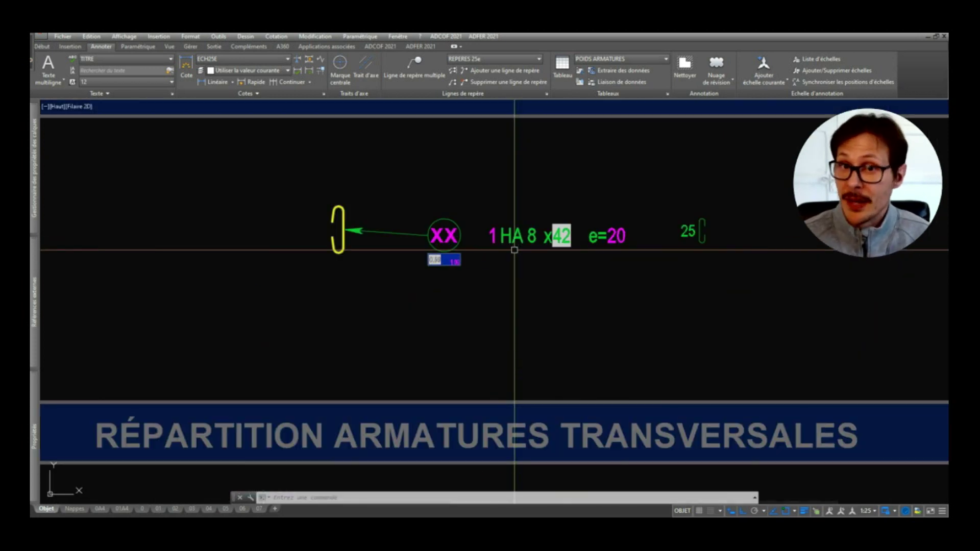
scroll(514, 250, down, 10)
scroll(510, 343, up, 6)
scroll(666, 305, up, 3)
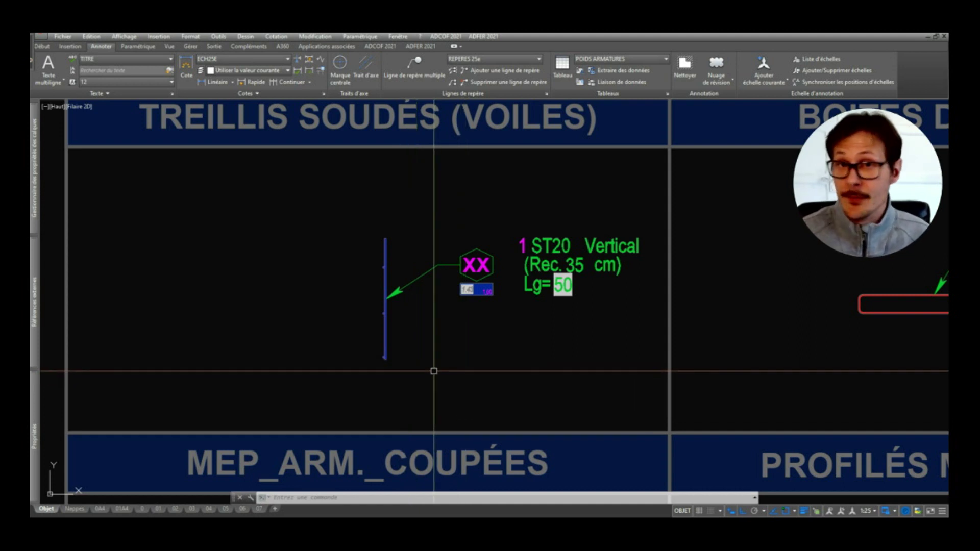
scroll(433, 369, down, 5)
scroll(510, 347, down, 3)
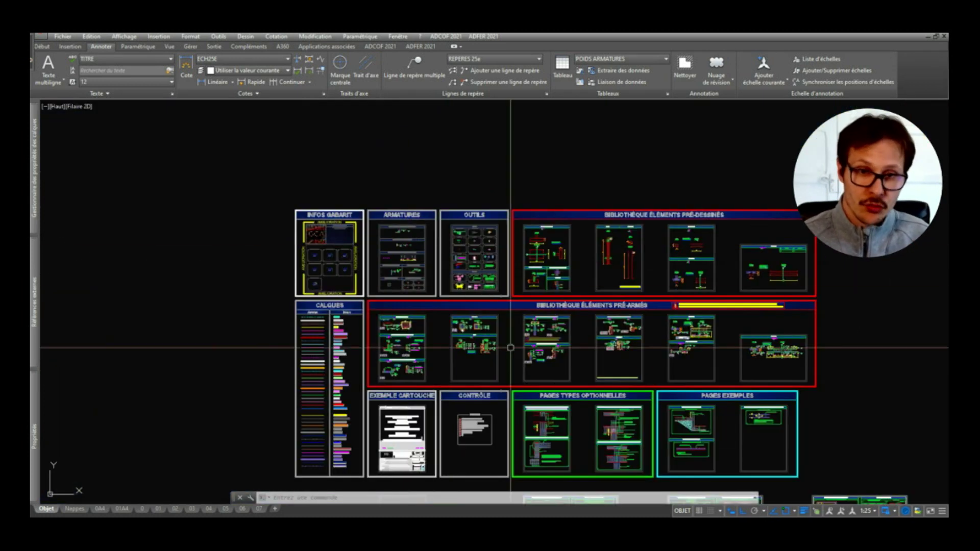
middle_drag(510, 348, 489, 269)
middle_drag(589, 362, 566, 318)
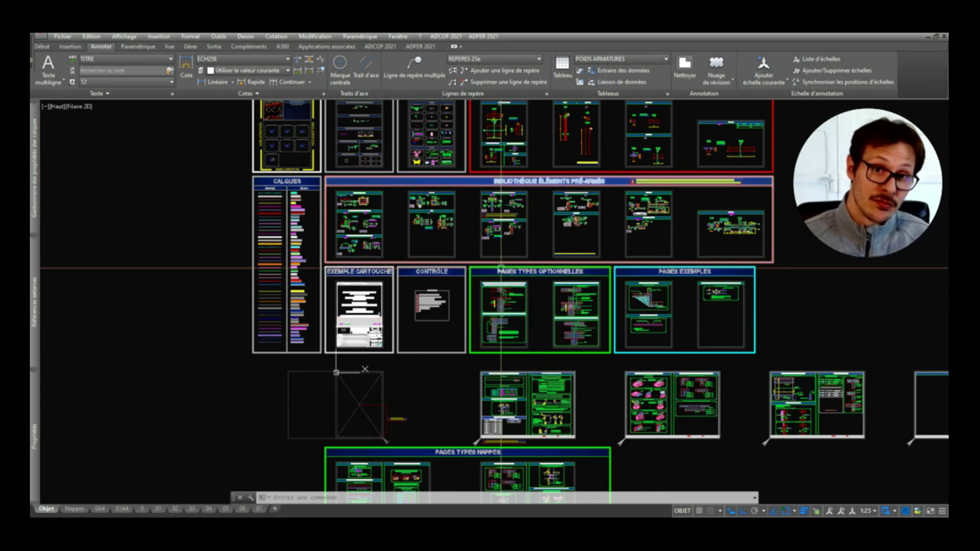
scroll(464, 184, up, 2)
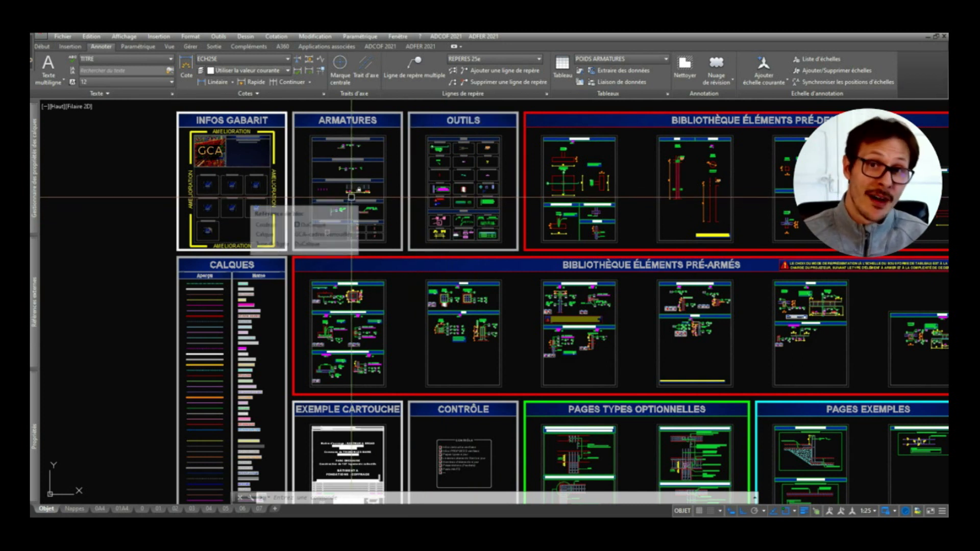
scroll(651, 193, up, 5)
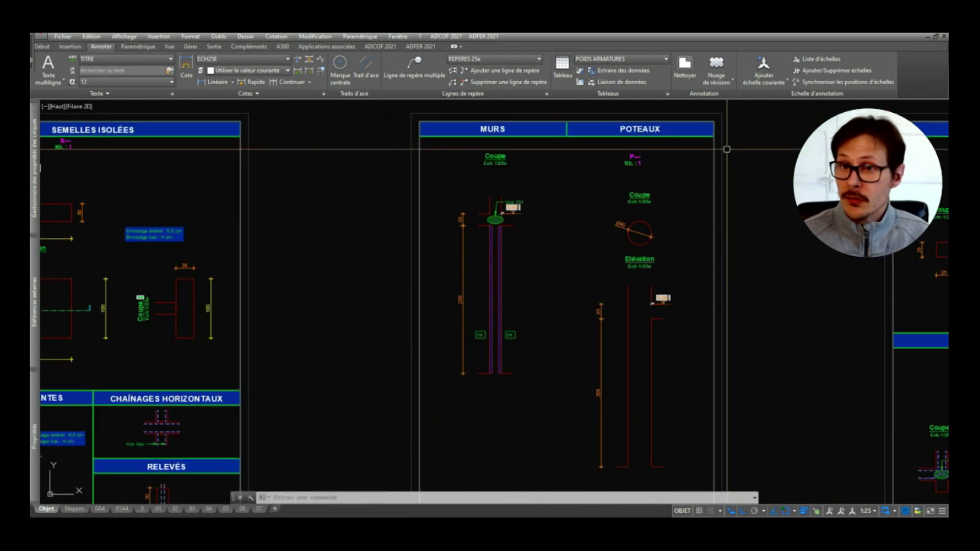
scroll(526, 329, down, 5)
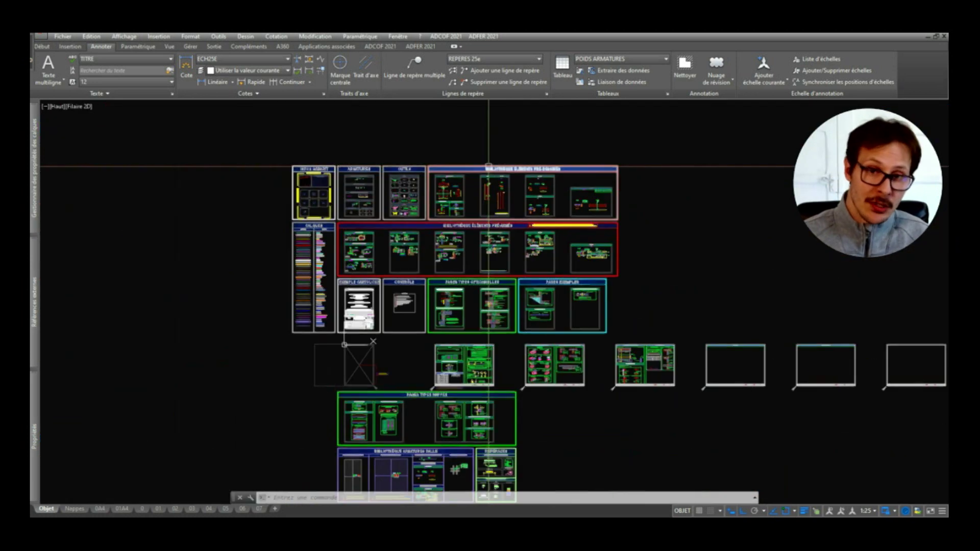
scroll(624, 371, up, 5)
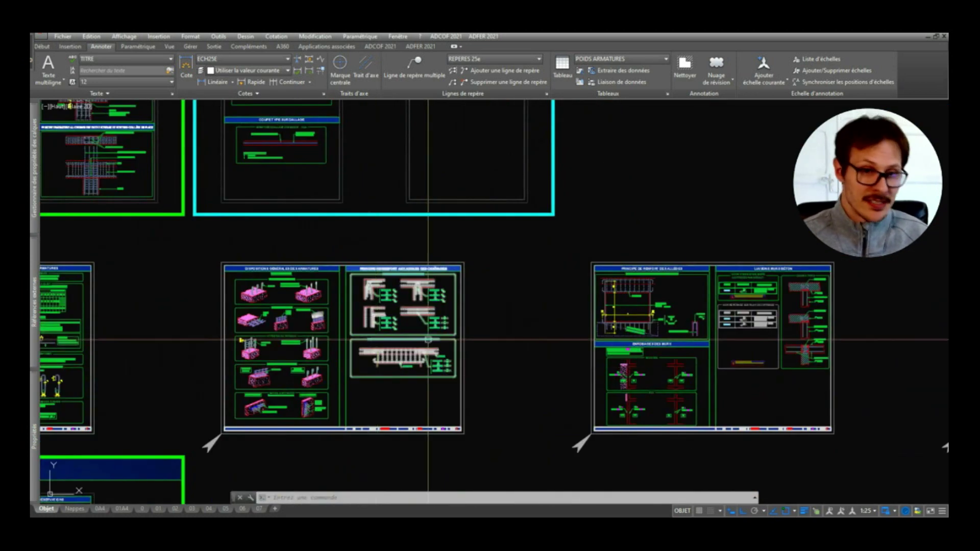
middle_drag(836, 284, 944, 444)
scroll(433, 227, down, 3)
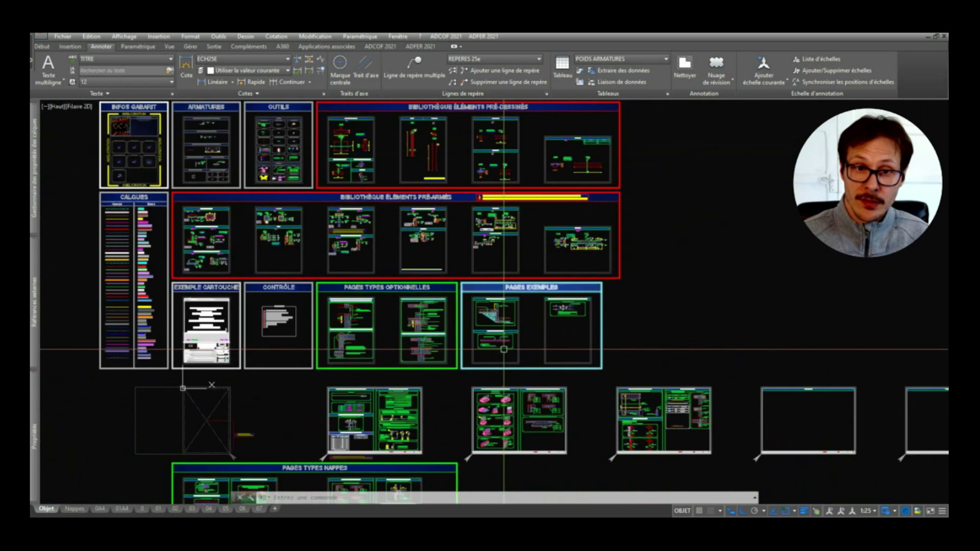
scroll(433, 227, up, 5)
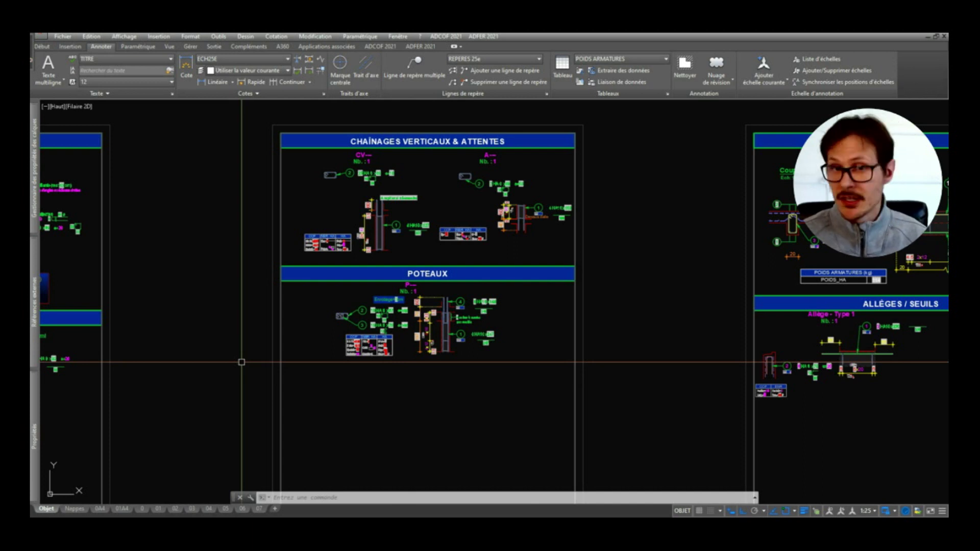
scroll(525, 328, down, 3)
scroll(638, 418, down, 3)
middle_drag(634, 416, 552, 337)
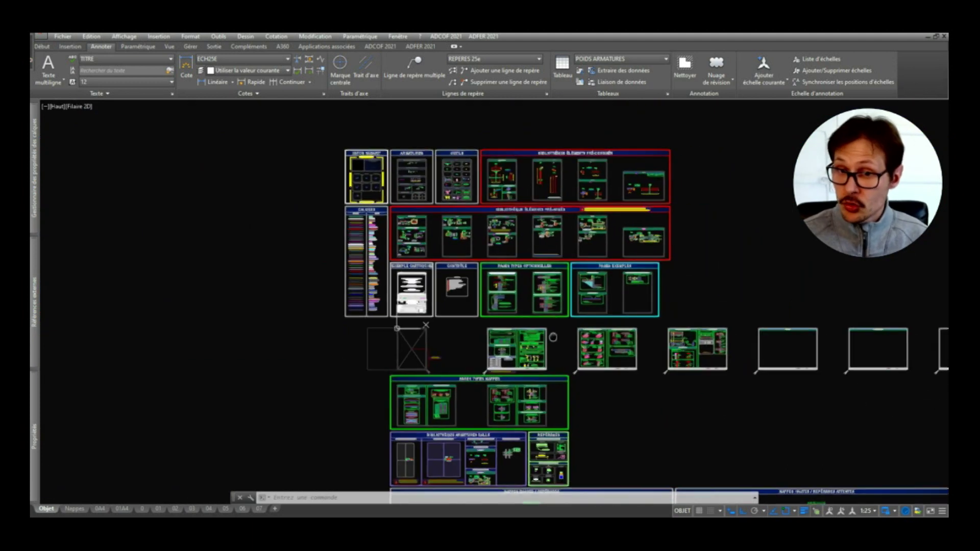
middle_drag(714, 420, 571, 322)
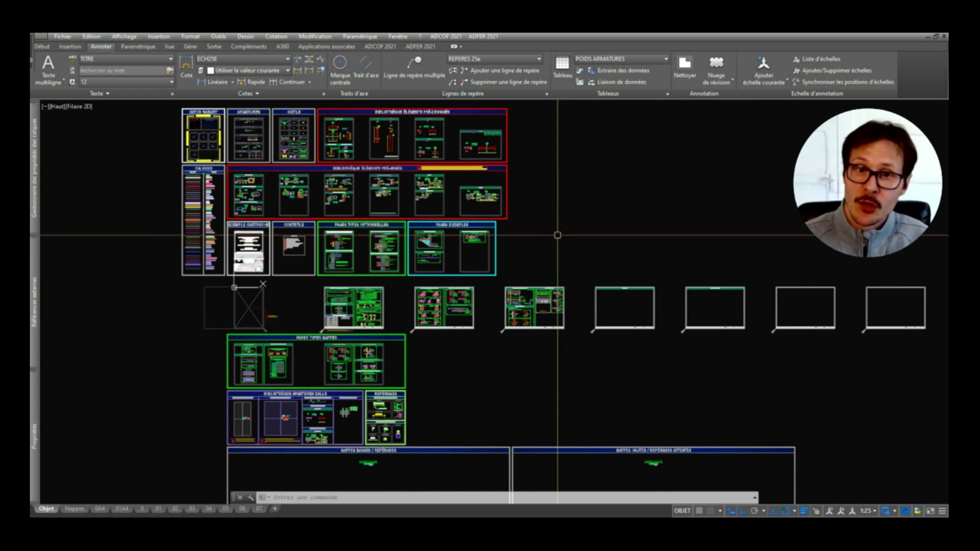
scroll(461, 197, down, 2)
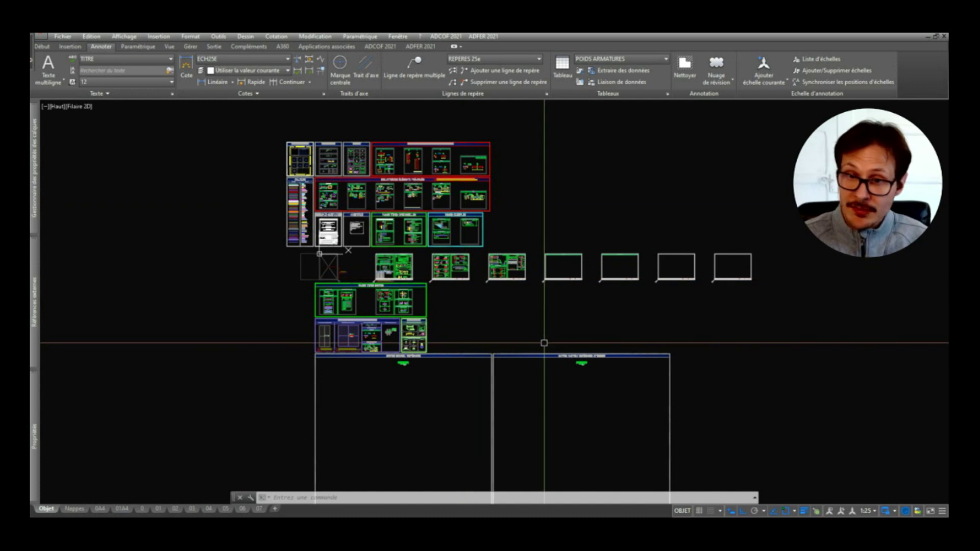
scroll(579, 263, up, 3)
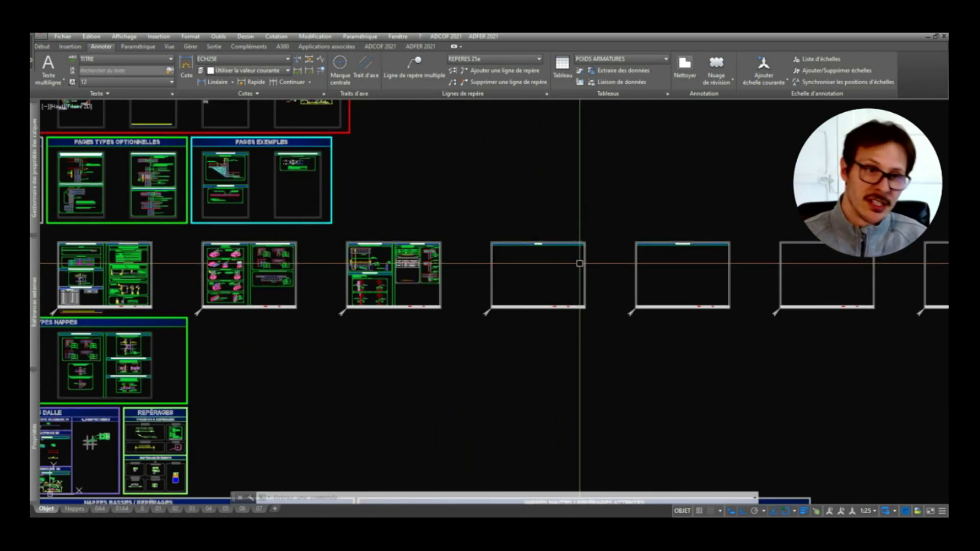
scroll(520, 328, down, 2)
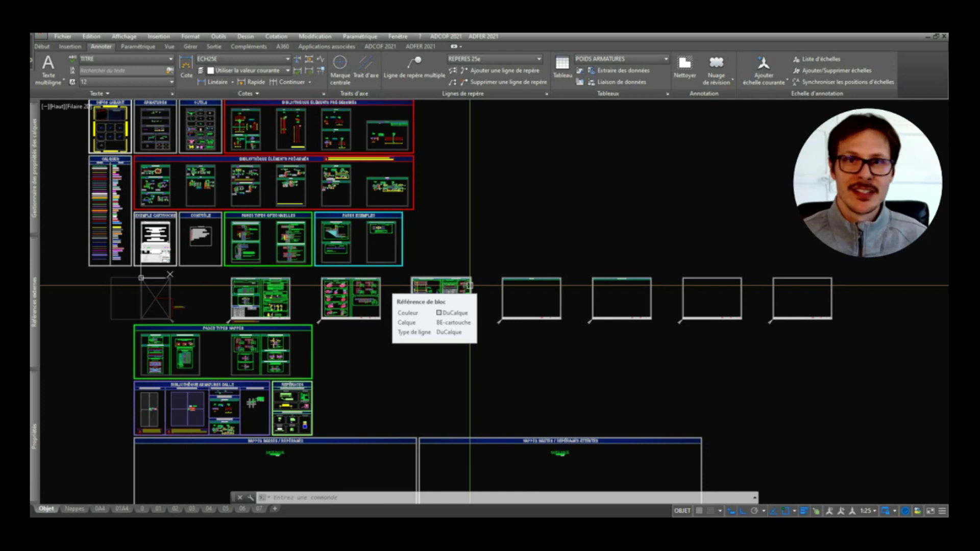
middle_drag(451, 232, 540, 264)
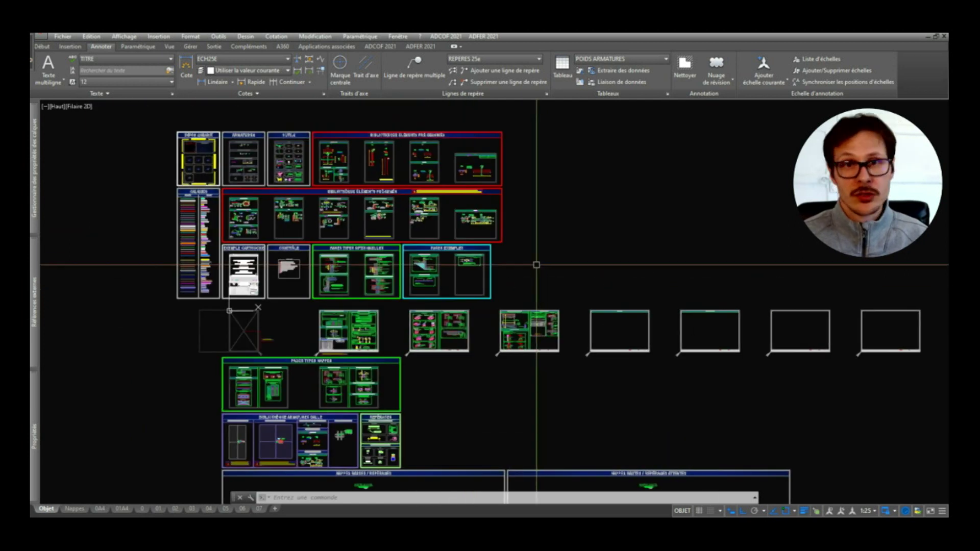